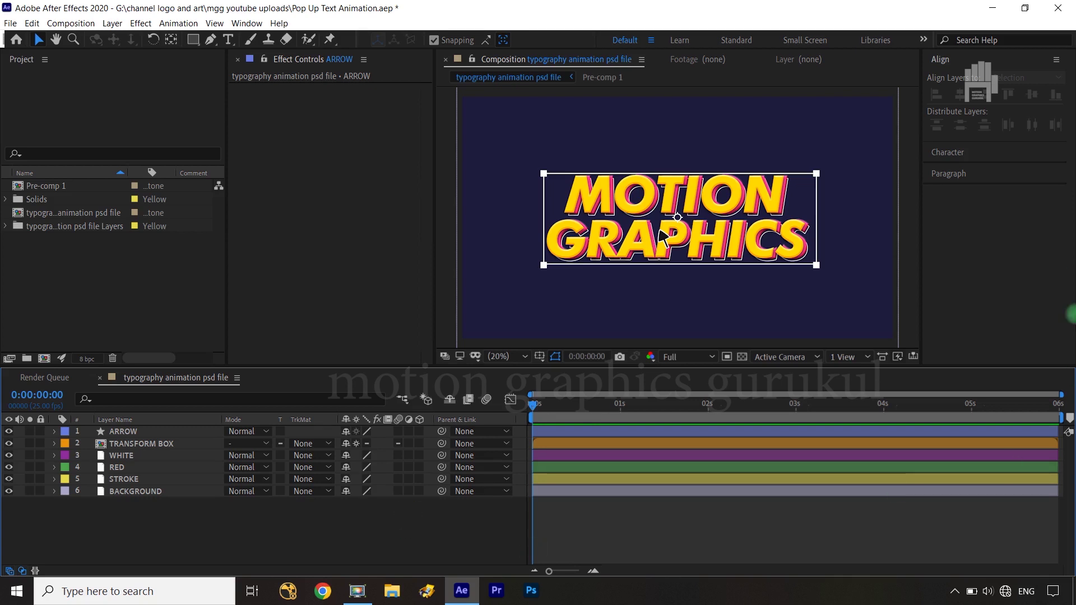
Solo TRANSFORM BOX and BACKGROUND, turning solo off for WHITE, RED and STROKE.
{"action": "left_click", "coordinate": [133, 493]}
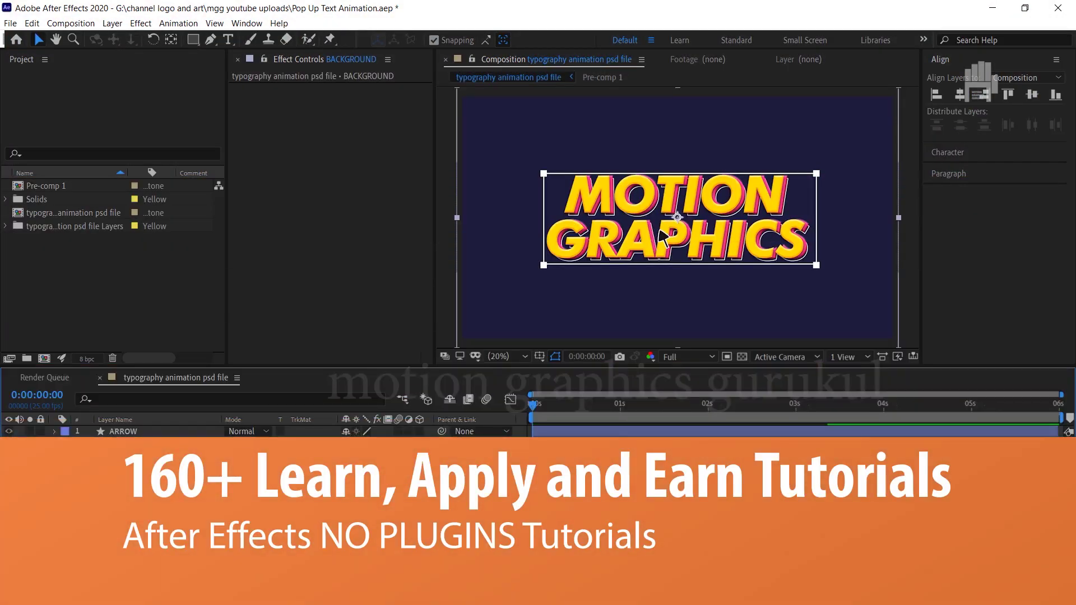
{"action": "left_click", "coordinate": [9, 493]}
{"action": "left_click", "coordinate": [8, 493]}
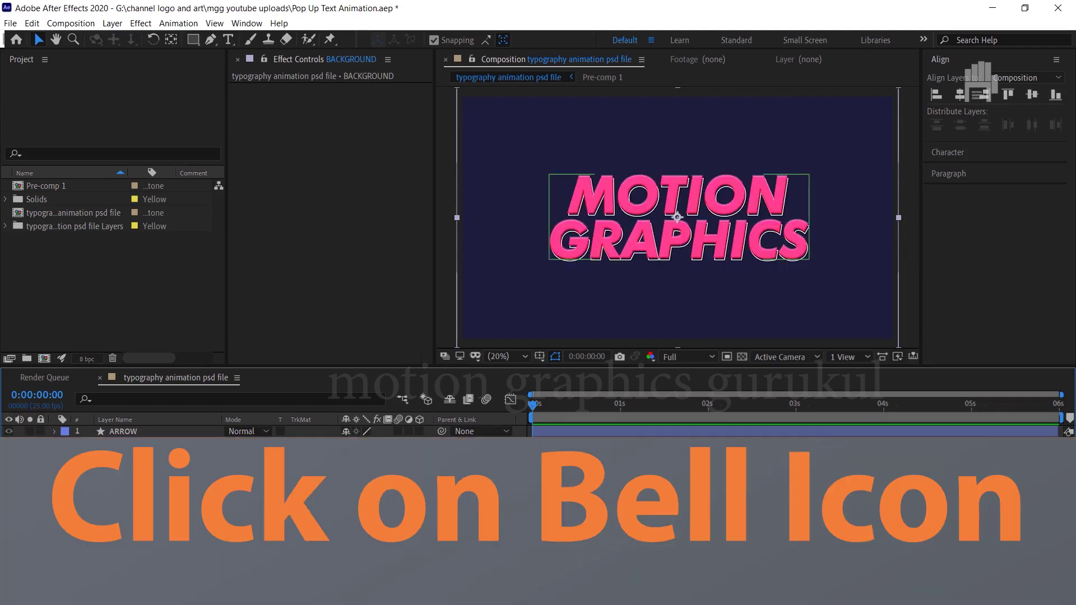
{"action": "left_click", "coordinate": [32, 456]}
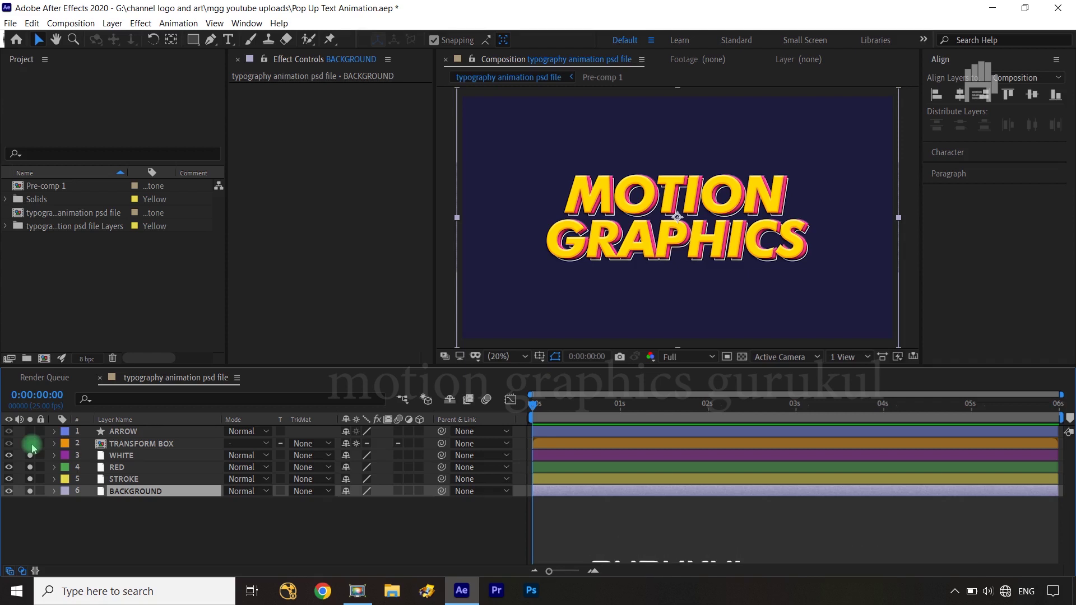
{"action": "left_click", "coordinate": [30, 444]}
{"action": "left_click_drag", "start_coordinate": [32, 448], "coordinate": [30, 491]}
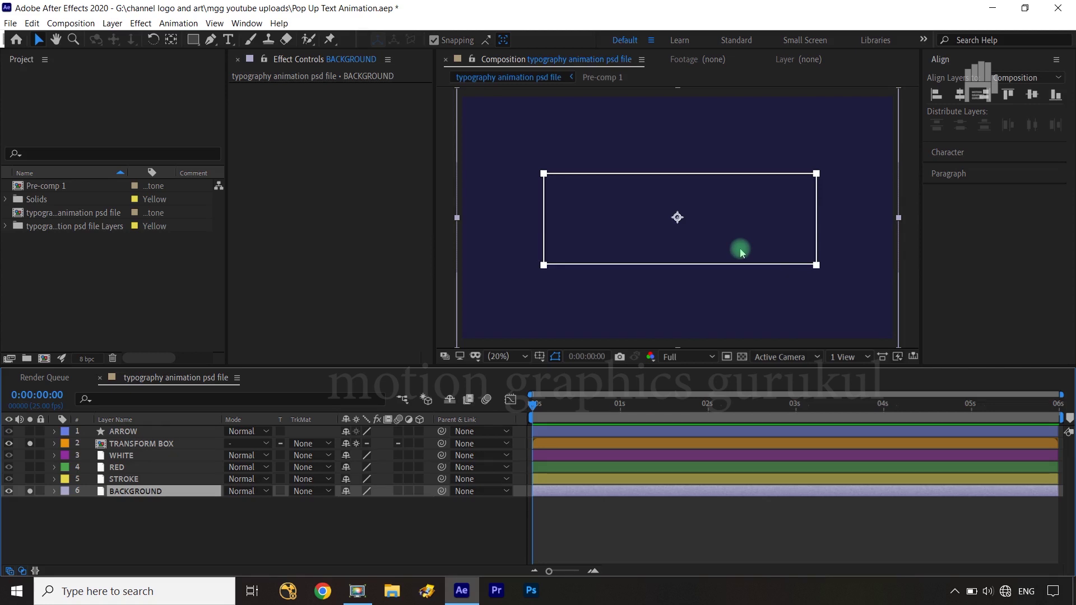
{"action": "double_click", "coordinate": [146, 443]}
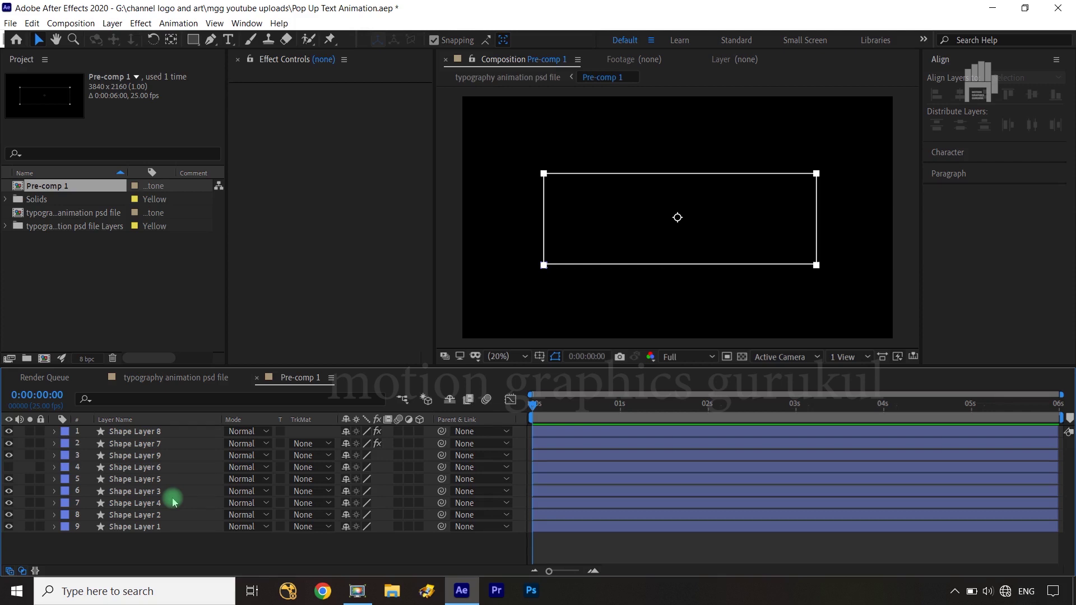
{"action": "left_click", "coordinate": [182, 381]}
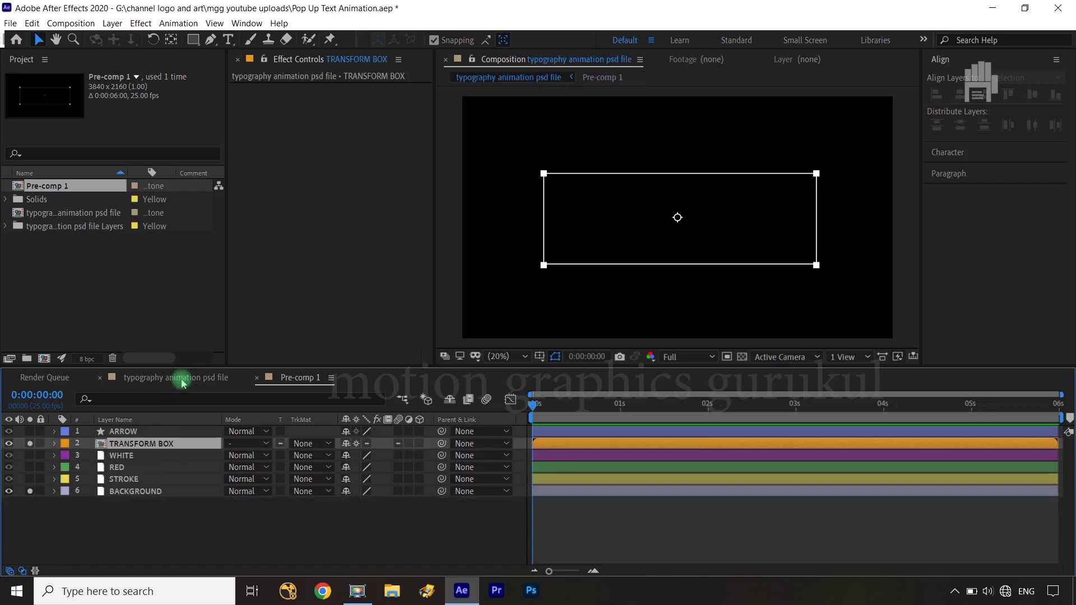
{"action": "left_click", "coordinate": [125, 433]}
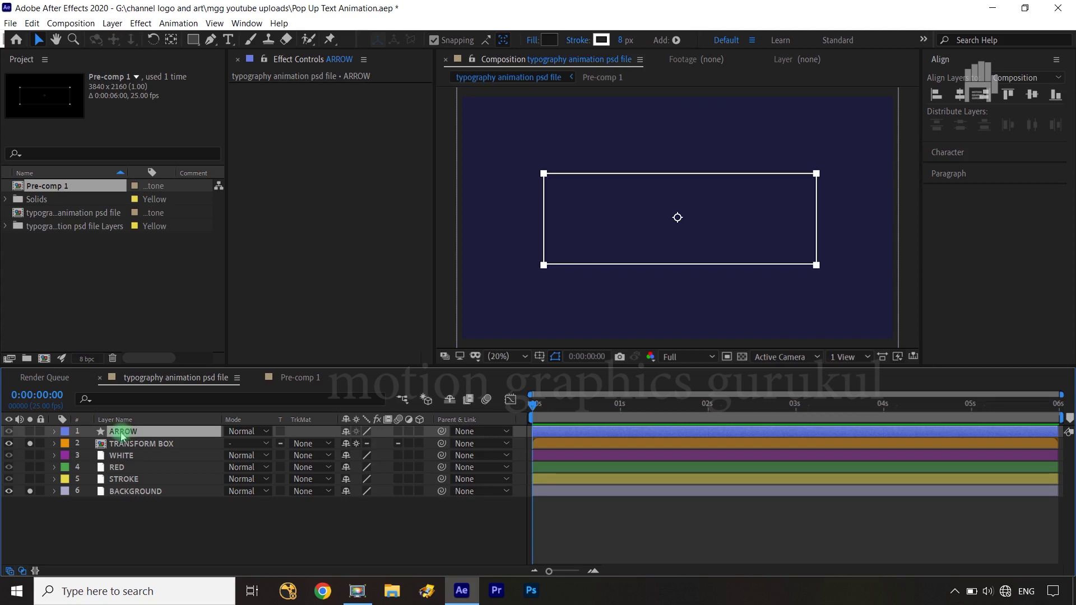
Solo the ARROW layer so the arrow graphic shows inside the frame.
{"action": "left_click", "coordinate": [30, 431]}
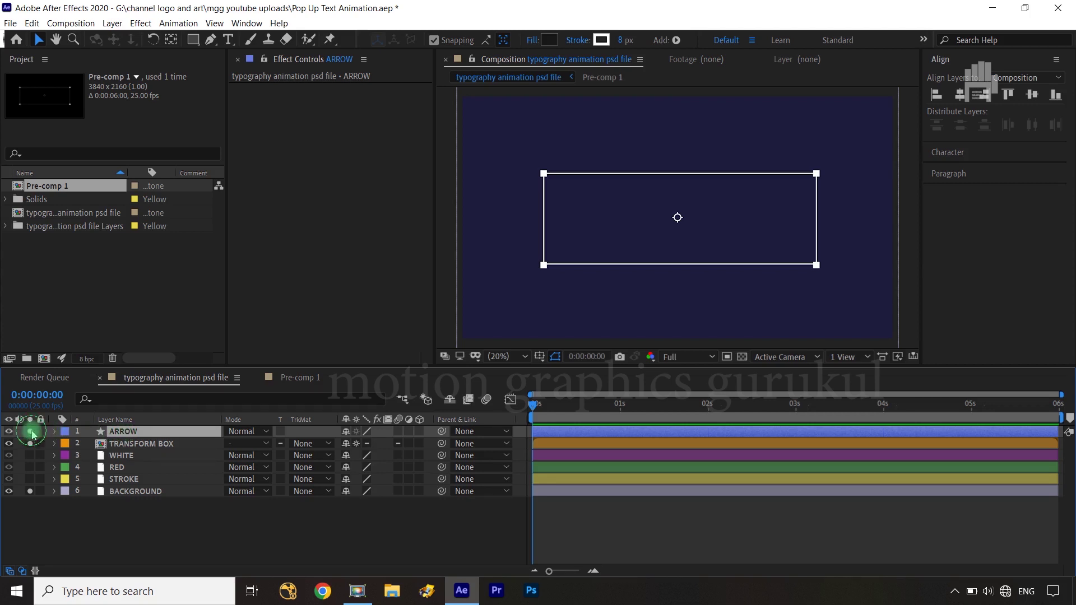
{"action": "scroll", "coordinate": [655, 267], "scroll_direction": "up", "scroll_amount": 2}
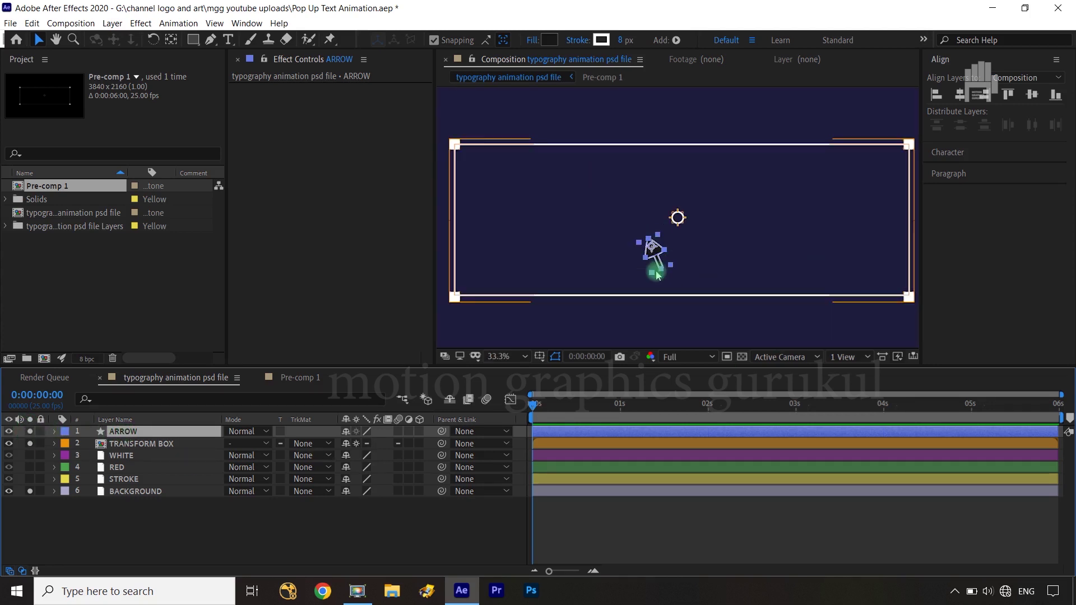
{"action": "left_click", "coordinate": [476, 516]}
{"action": "left_click", "coordinate": [694, 238]}
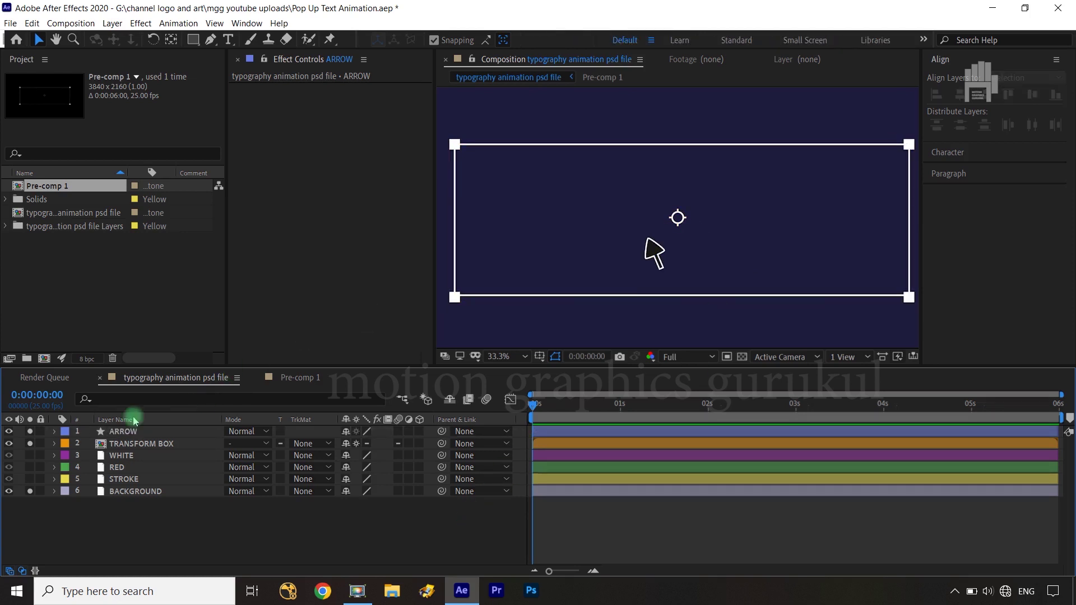
Inspect the ARROW layer's shape contents, collapse them, and fit the composition in view.
{"action": "left_click", "coordinate": [55, 432]}
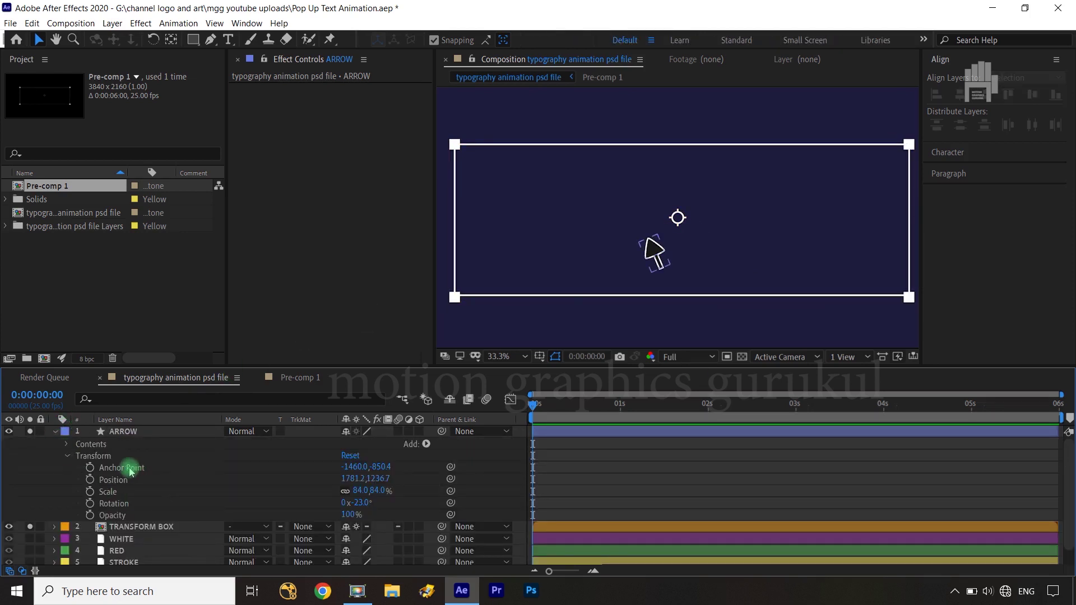
{"action": "left_click", "coordinate": [68, 444]}
{"action": "left_click", "coordinate": [118, 458]}
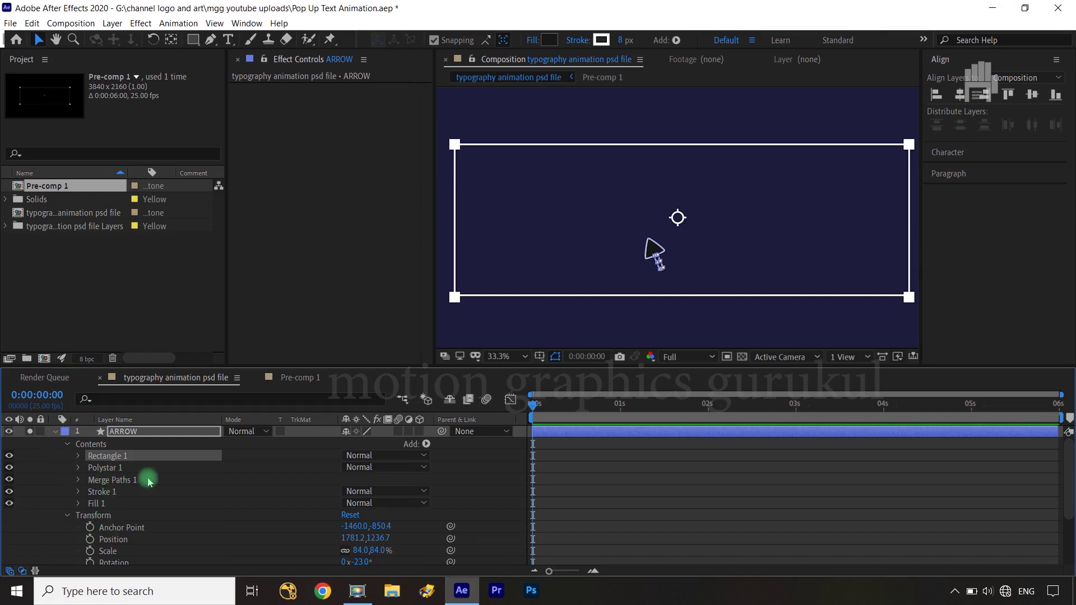
{"action": "left_click", "coordinate": [54, 435]}
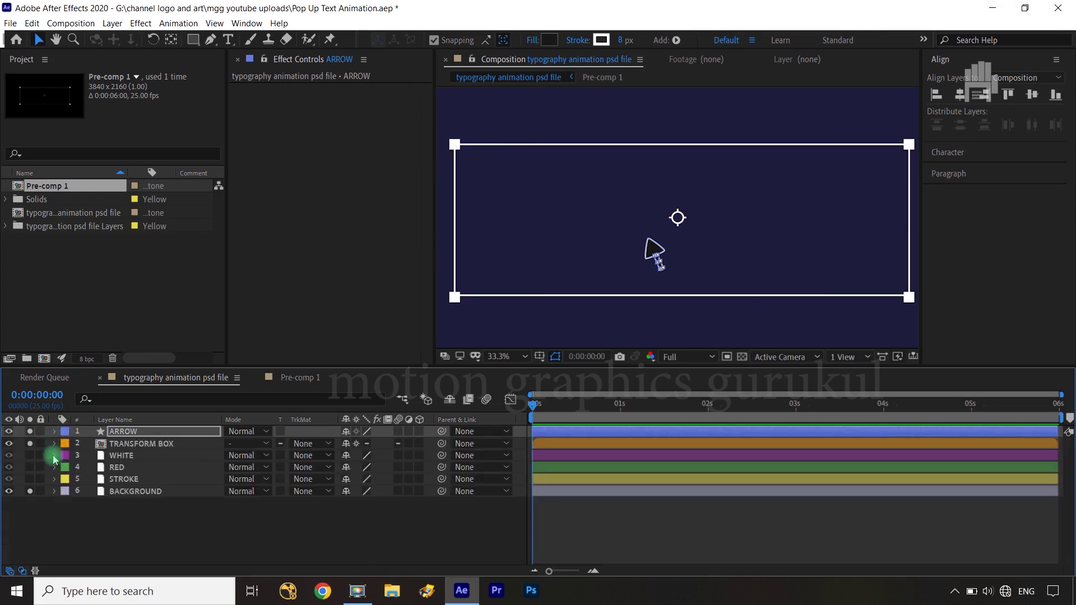
{"action": "left_click", "coordinate": [146, 532]}
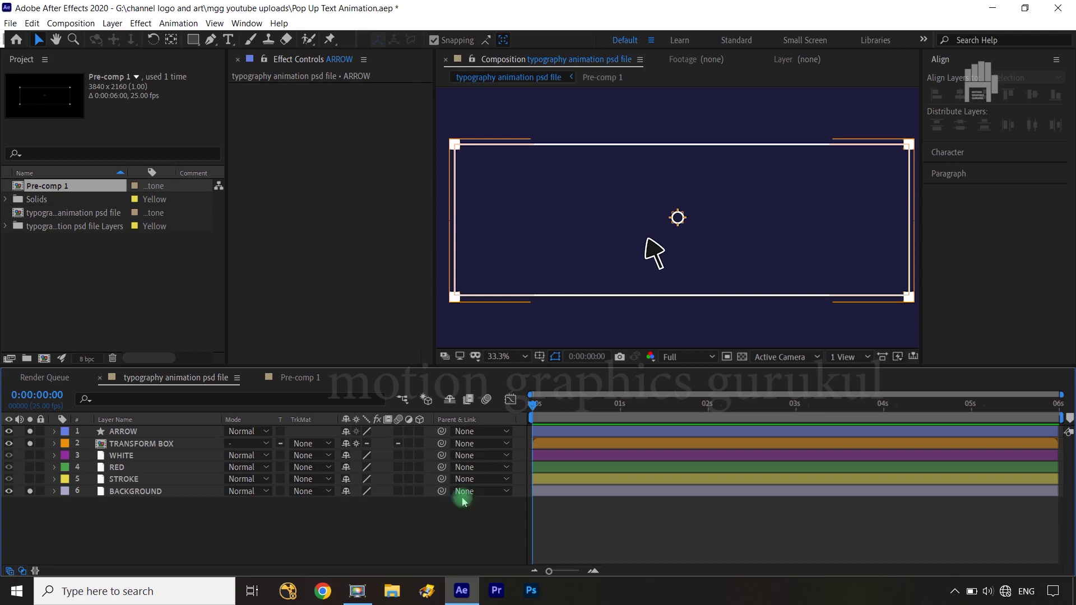
{"action": "left_click", "coordinate": [477, 548]}
{"action": "key", "text": "shift+slash"}
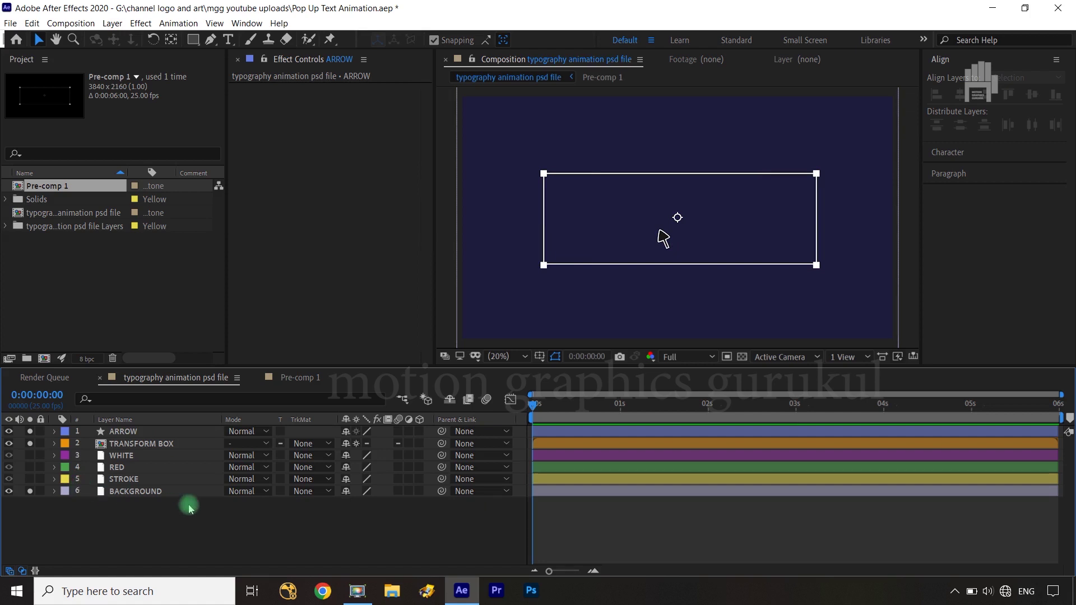
Move the STROKE layer above WHITE in the layer stack.
{"action": "left_click", "coordinate": [45, 443]}
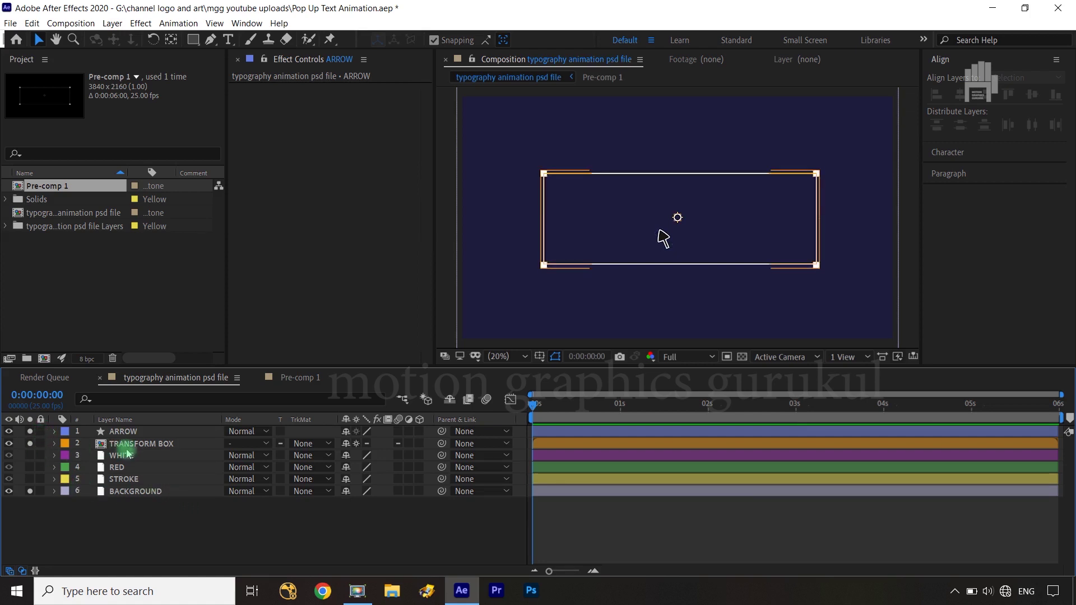
{"action": "left_click_drag", "start_coordinate": [133, 479], "coordinate": [133, 457]}
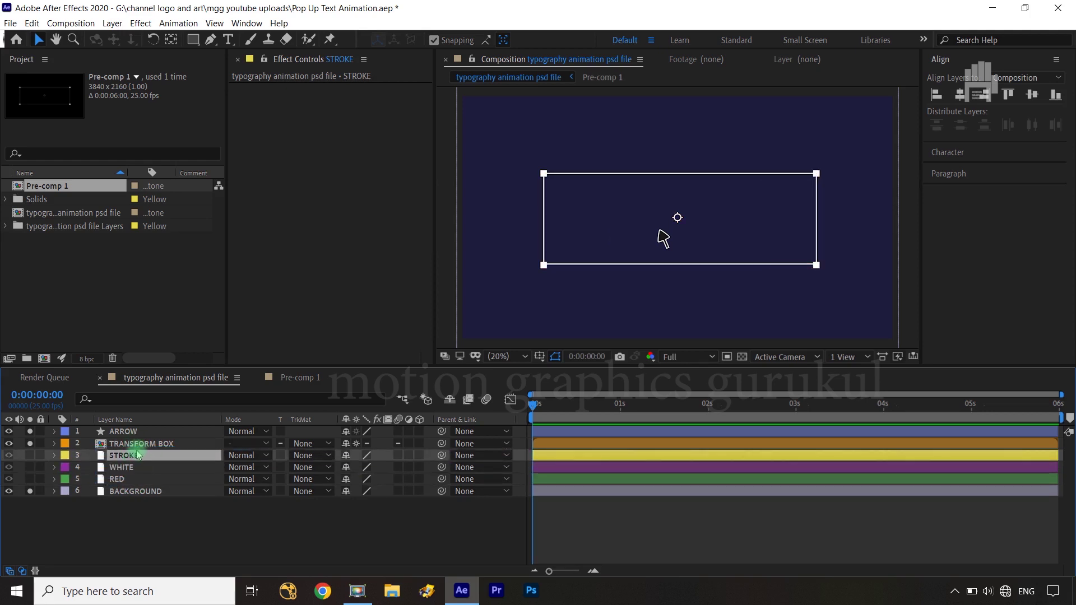
{"action": "left_click", "coordinate": [145, 534]}
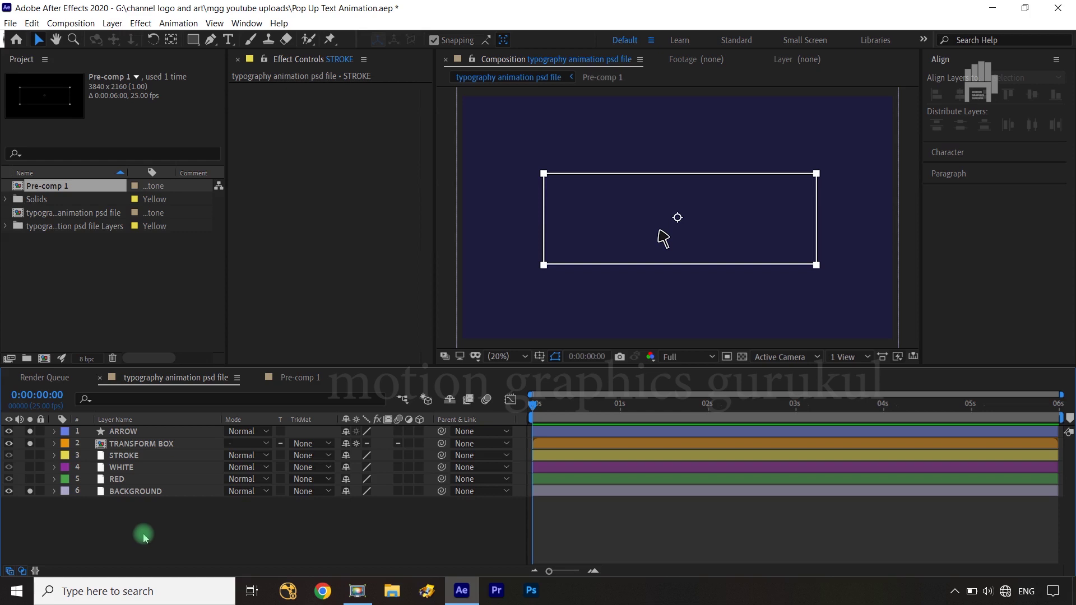
Solo STROKE to show its outlined text and parent it to TRANSFORM BOX.
{"action": "left_click", "coordinate": [127, 458]}
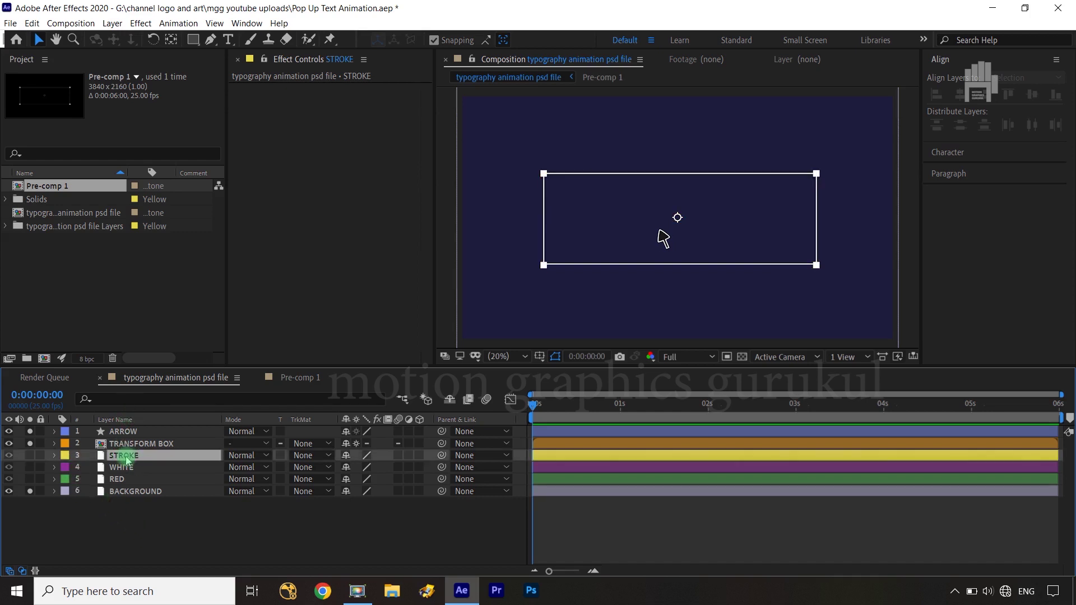
{"action": "left_click", "coordinate": [30, 456]}
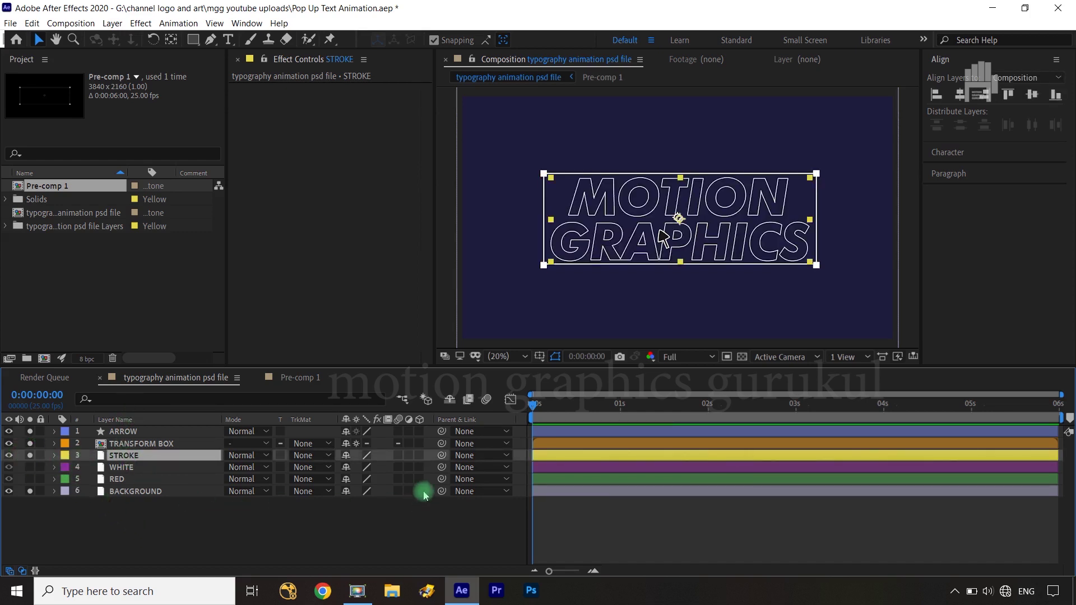
{"action": "left_click_drag", "start_coordinate": [442, 455], "coordinate": [203, 445]}
{"action": "left_click", "coordinate": [252, 536]}
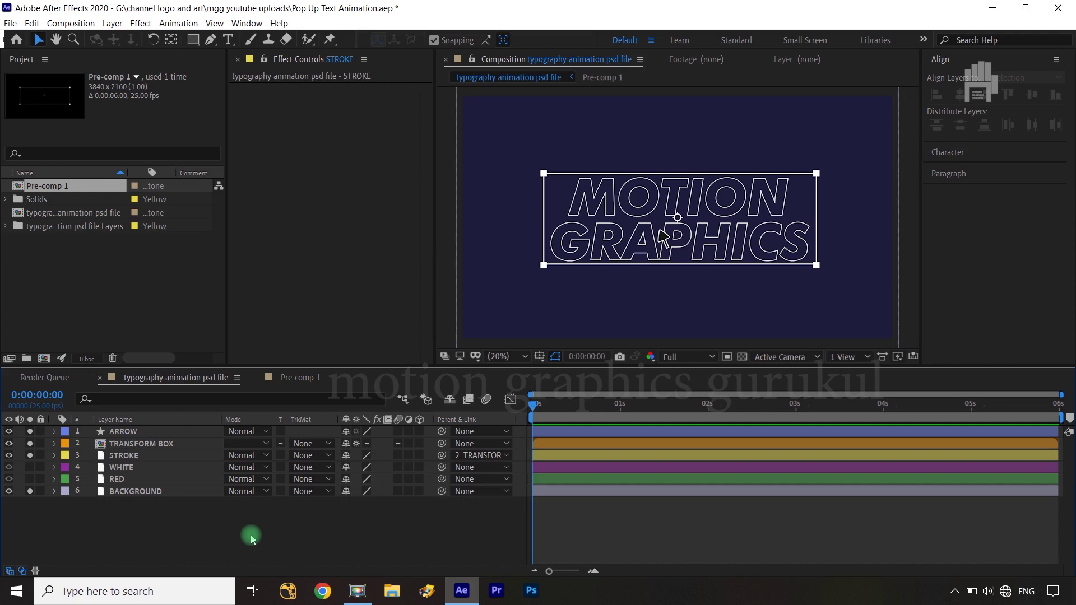
{"action": "left_click", "coordinate": [144, 432]}
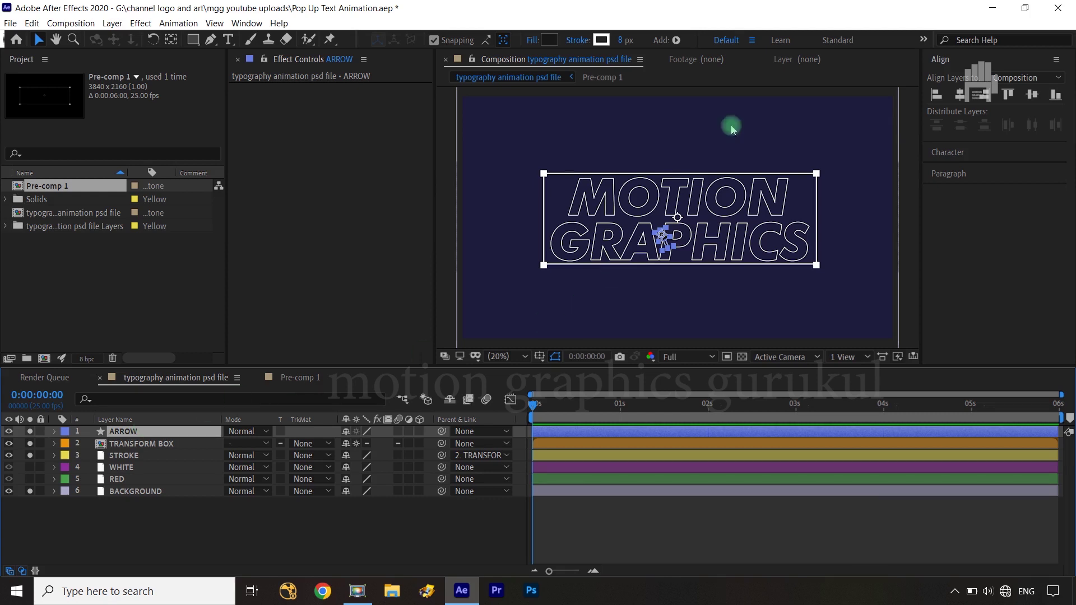
{"action": "left_click", "coordinate": [192, 39]}
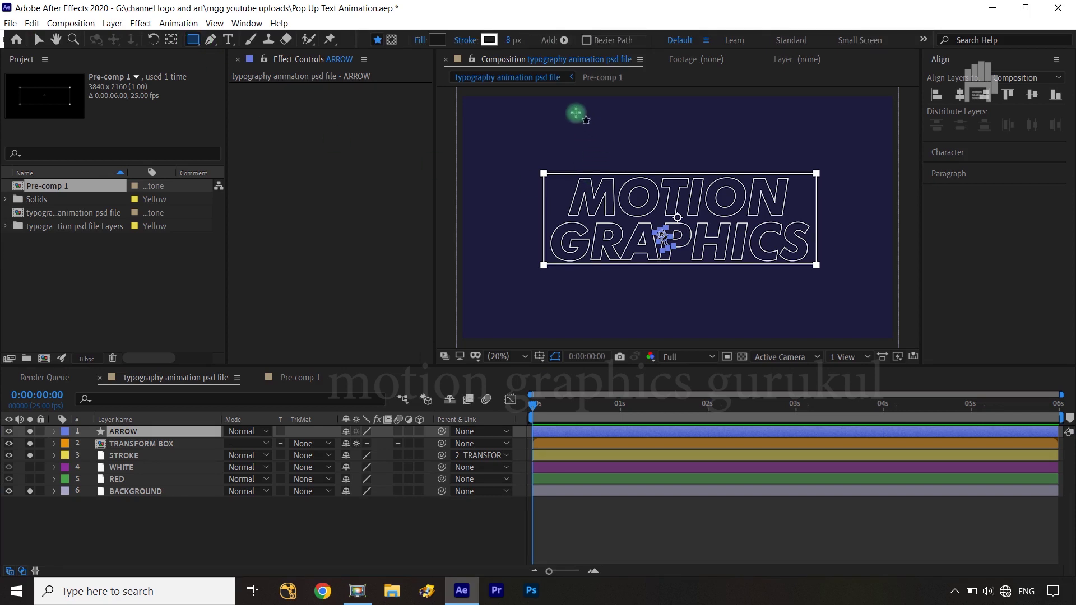
{"action": "left_click_drag", "start_coordinate": [576, 113], "coordinate": [650, 141]}
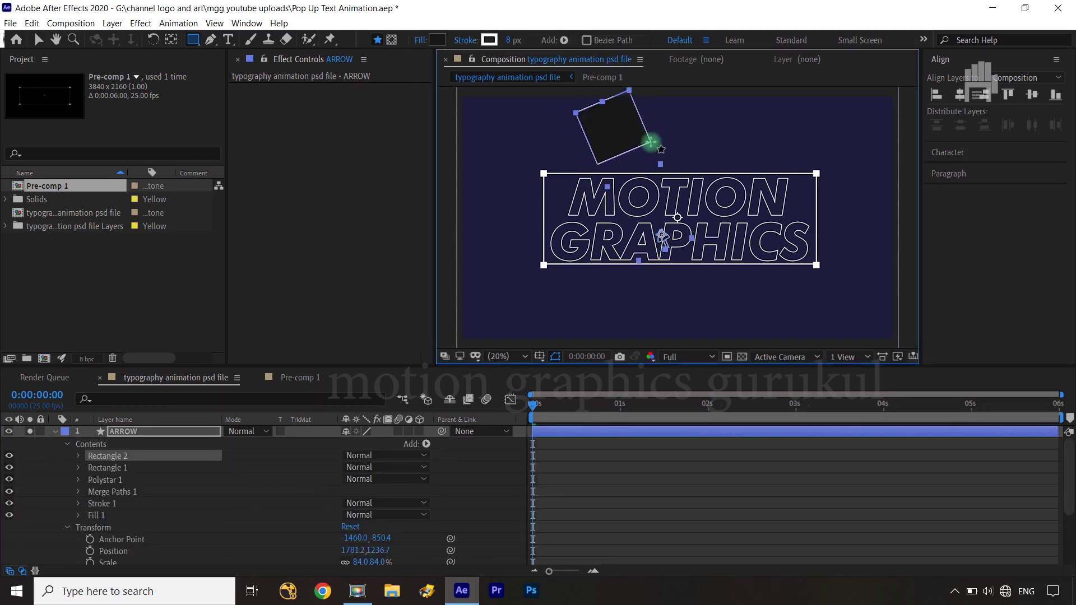
{"action": "key", "text": "ctrl+z"}
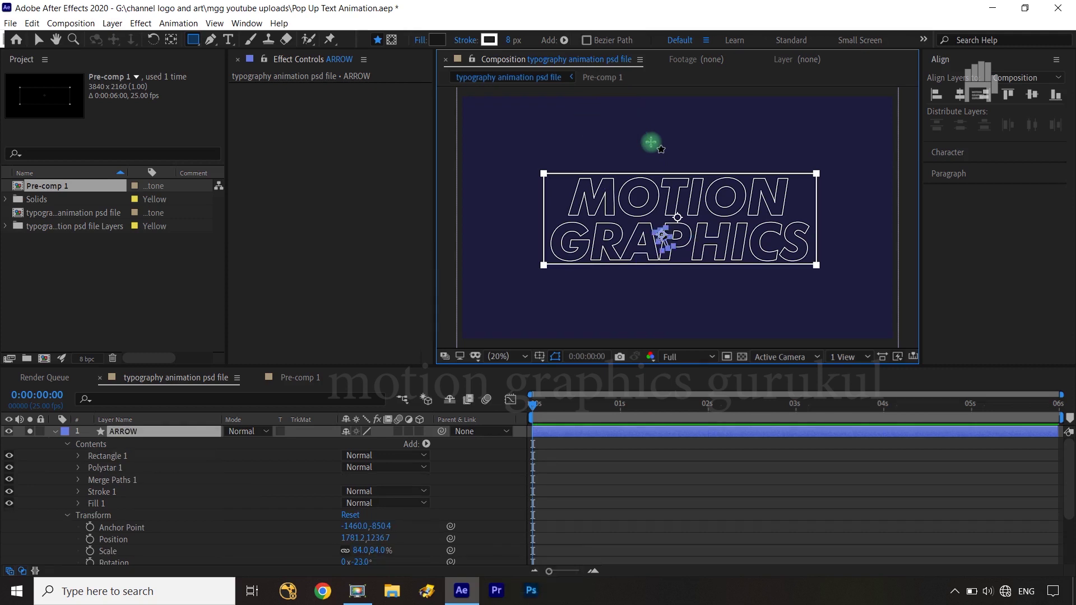
{"action": "key", "text": "v"}
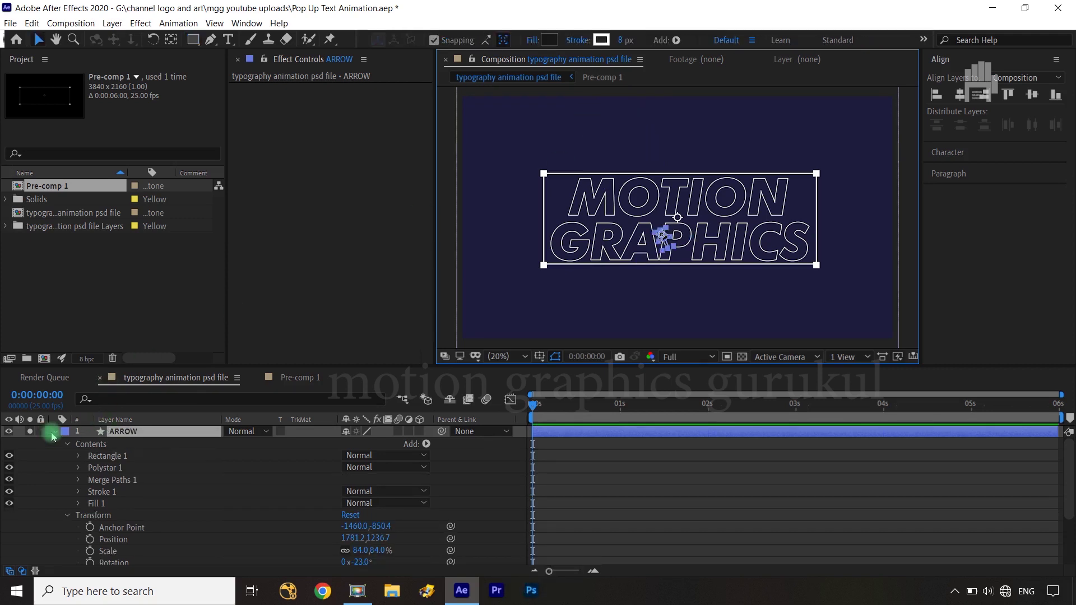
{"action": "left_click", "coordinate": [55, 431]}
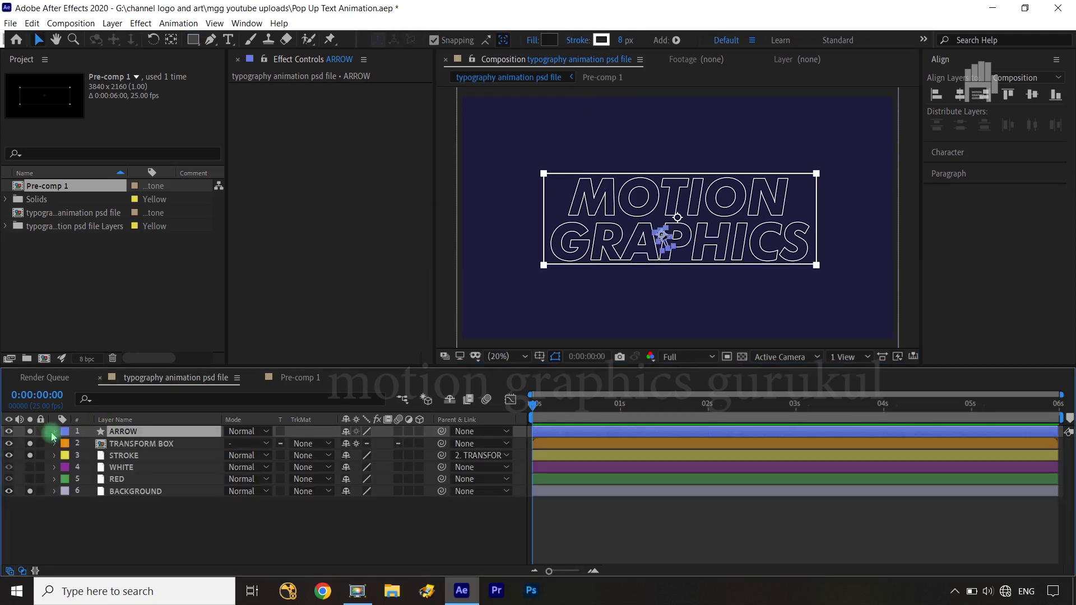
{"action": "left_click", "coordinate": [163, 443], "text": "ctrl"}
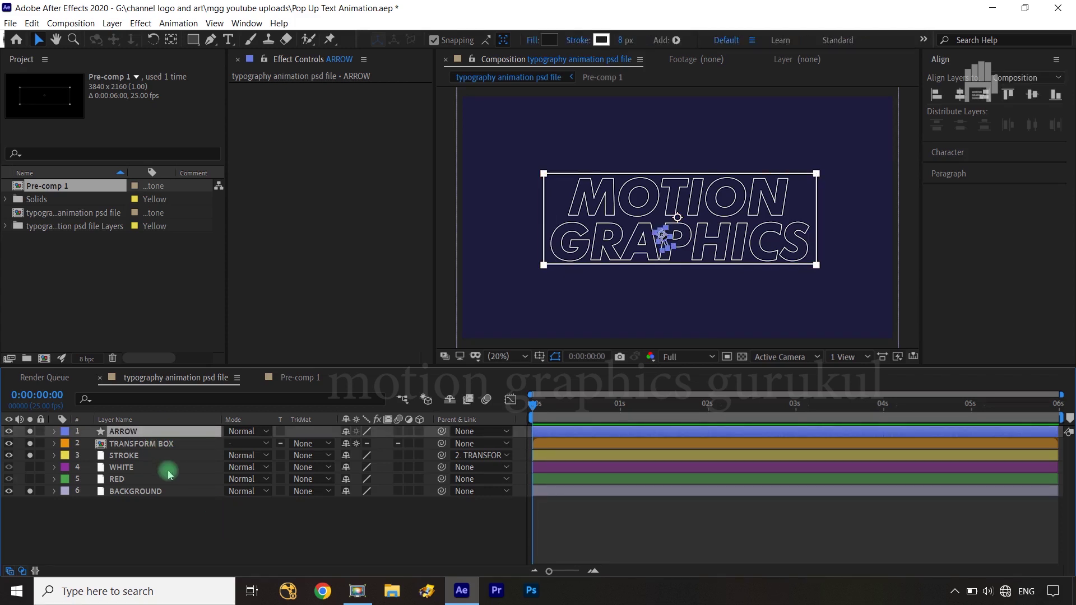
{"action": "left_click", "coordinate": [189, 552]}
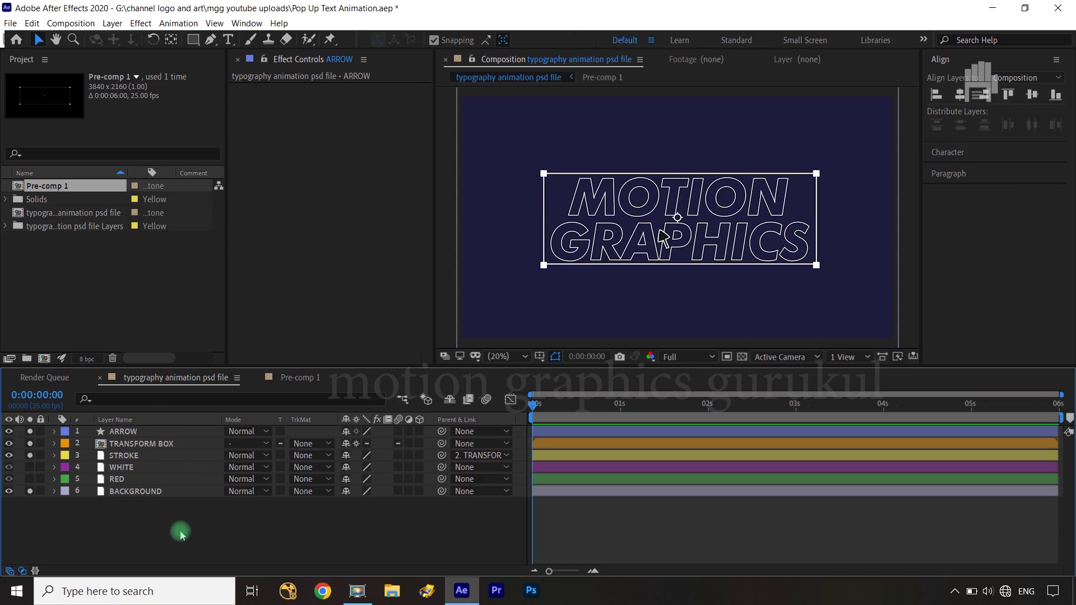
{"action": "left_click", "coordinate": [132, 430]}
Keyframe ARROW's Position at 0s with the arrow placed just below the text.
{"action": "key", "text": "p"}
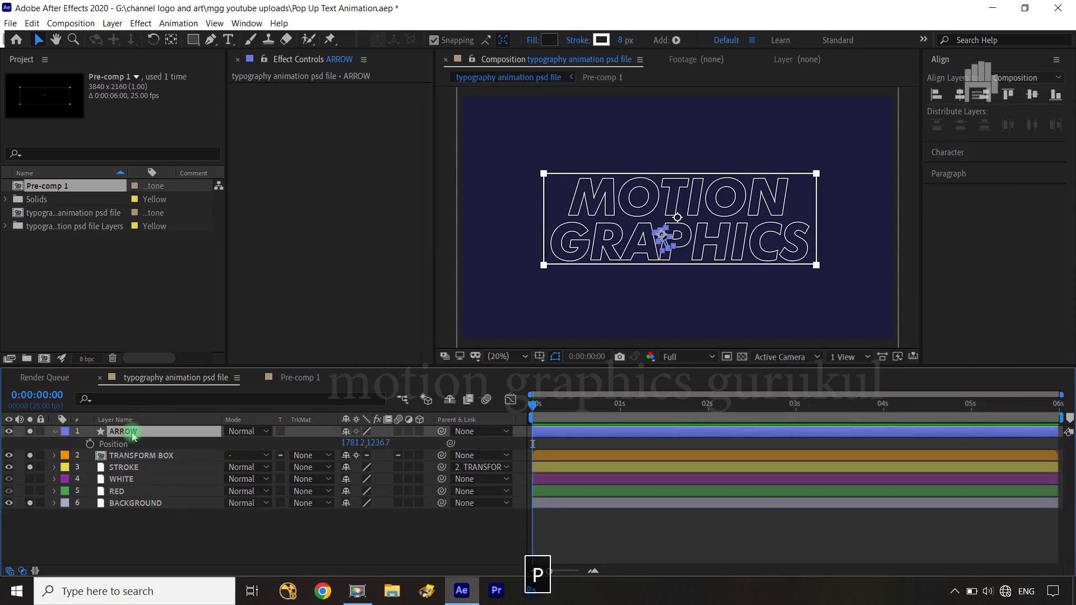
{"action": "left_click", "coordinate": [90, 443]}
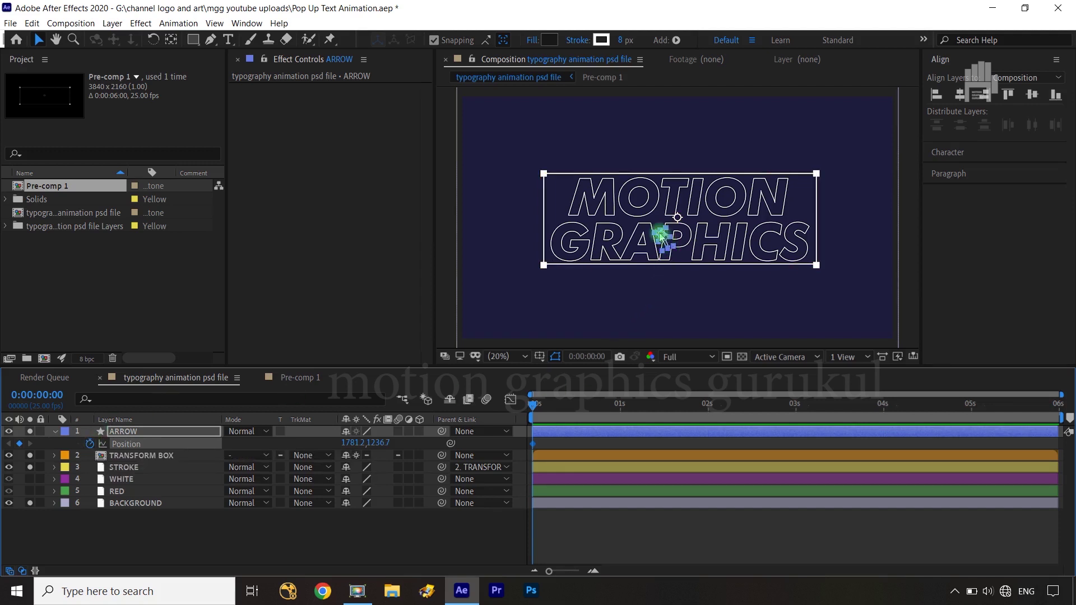
{"action": "mouse_move", "coordinate": [661, 238]}
{"action": "left_mouse_down"}
{"action": "mouse_move", "coordinate": [608, 269]}
{"action": "mouse_move", "coordinate": [640, 292]}
{"action": "left_mouse_up"}
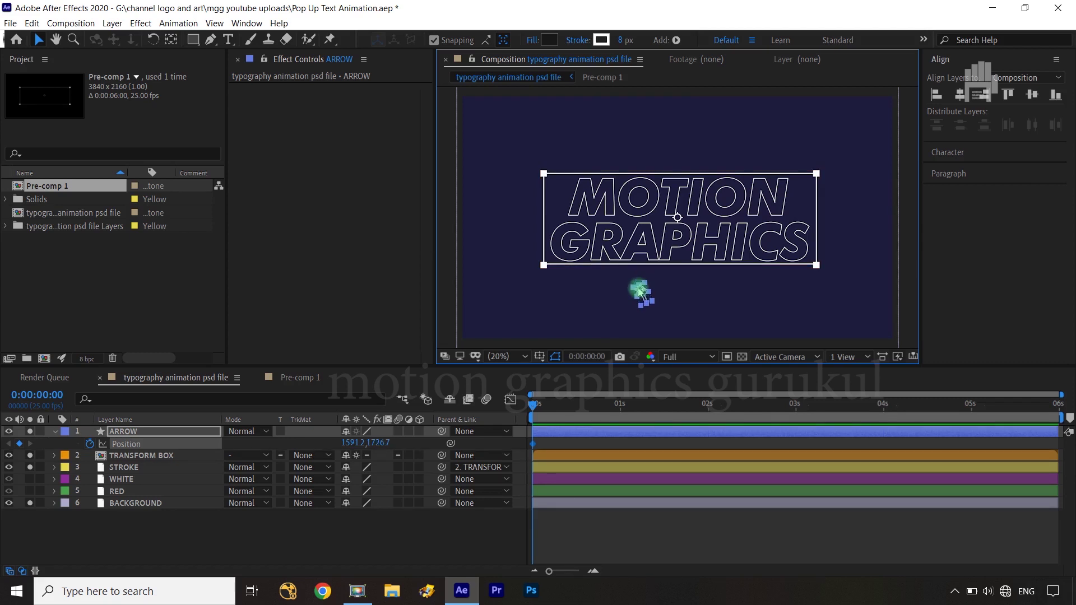
{"action": "key", "text": "Up"}
{"action": "key", "text": "Up"}
{"action": "key", "text": "Up"}
{"action": "key", "text": "Up"}
{"action": "key", "text": "Up"}
{"action": "key", "text": "Up"}
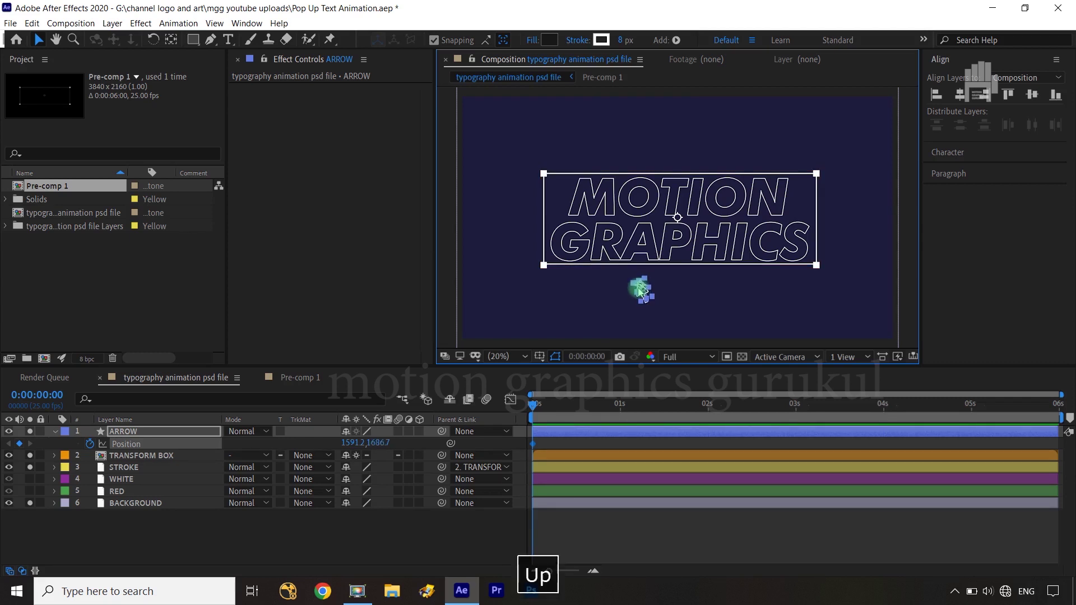
{"action": "key", "text": "Up"}
{"action": "key", "text": "Up"}
{"action": "key", "text": "Up"}
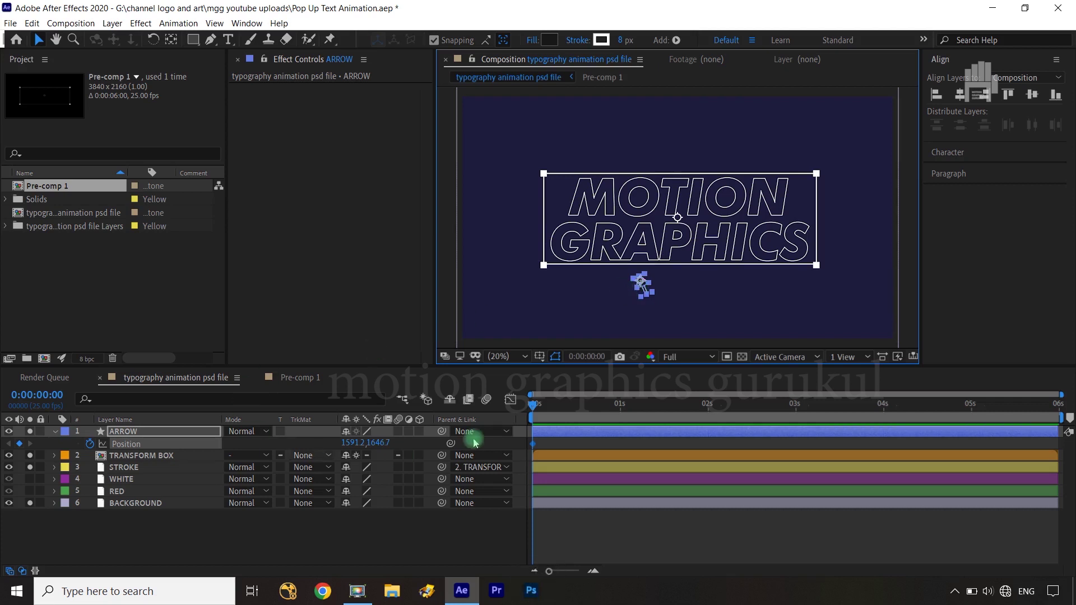
At 0:00:10 move ARROW above the text box and curve its motion path.
{"action": "key", "text": "shift+Page_Down"}
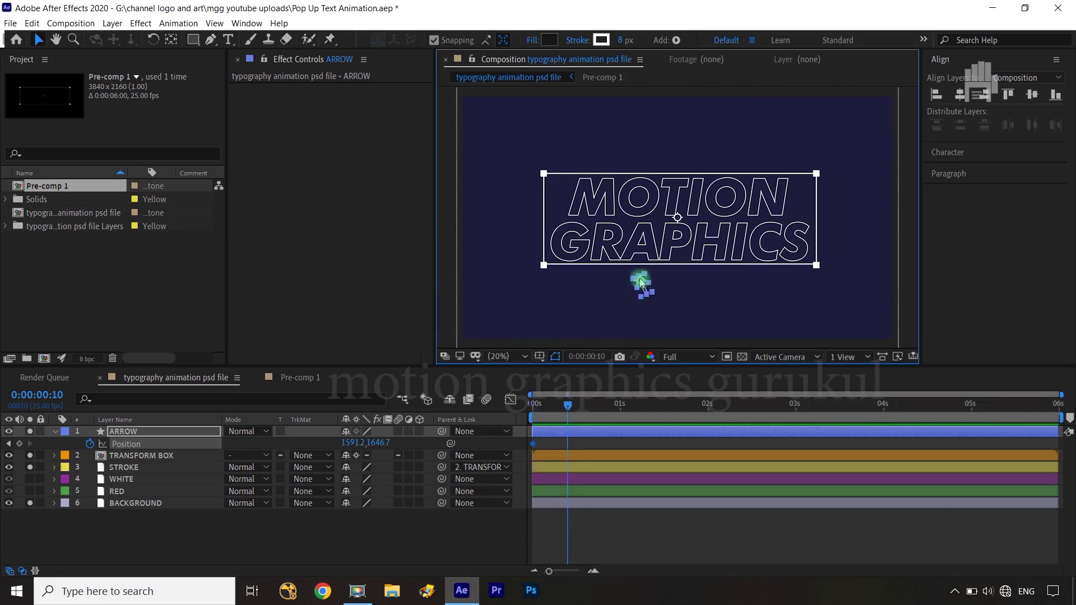
{"action": "mouse_move", "coordinate": [638, 278]}
{"action": "left_mouse_down"}
{"action": "mouse_move", "coordinate": [695, 157]}
{"action": "mouse_move", "coordinate": [694, 126]}
{"action": "left_mouse_up"}
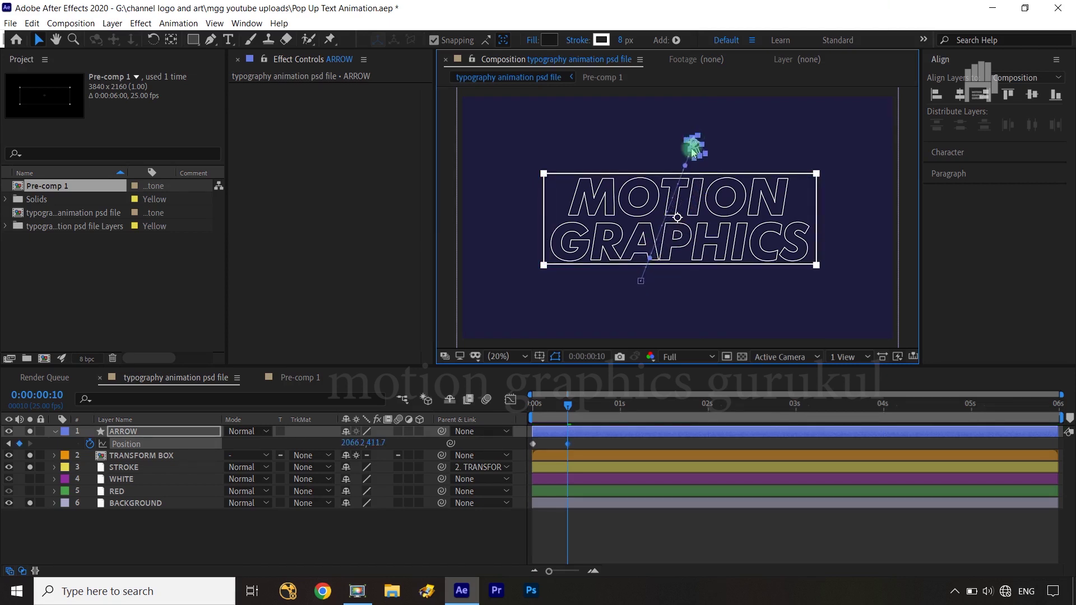
{"action": "left_click_drag", "start_coordinate": [686, 171], "coordinate": [649, 170]}
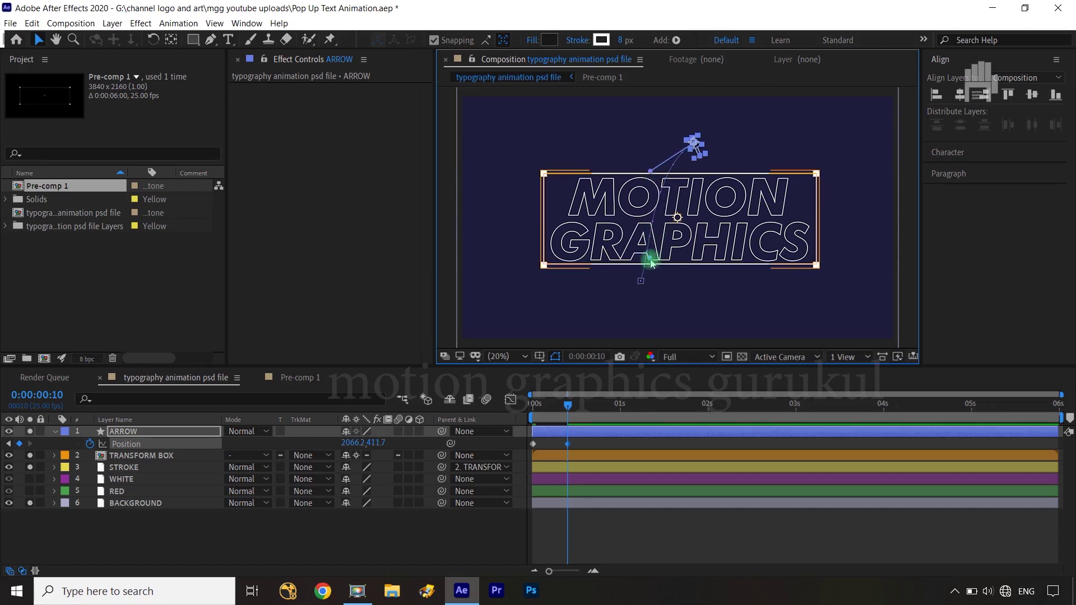
{"action": "mouse_move", "coordinate": [647, 258]}
{"action": "left_mouse_down"}
{"action": "mouse_move", "coordinate": [637, 257]}
{"action": "mouse_move", "coordinate": [637, 238]}
{"action": "left_mouse_up"}
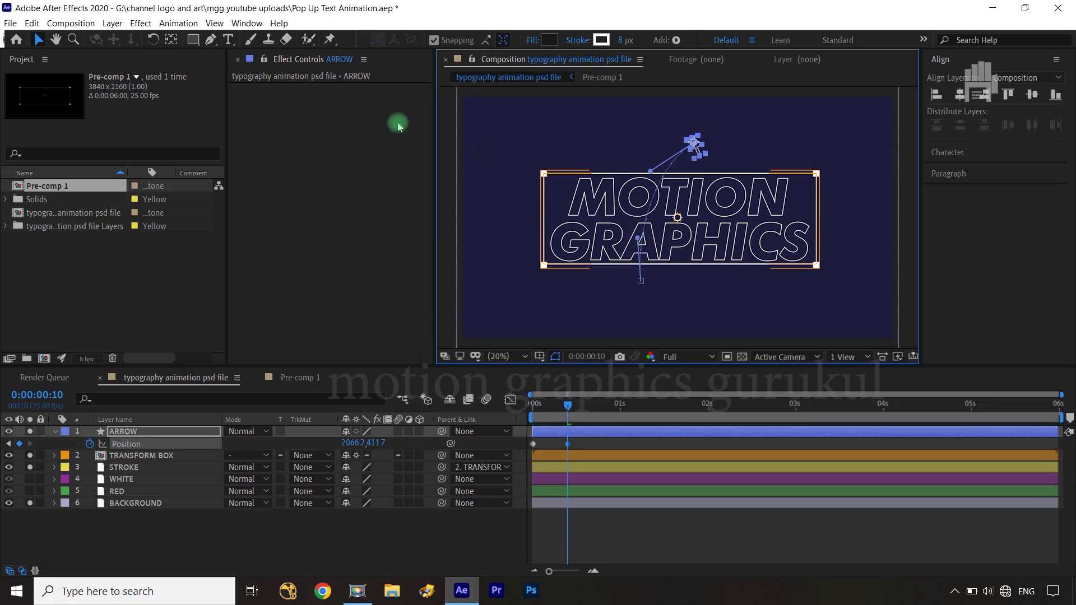
Reshape the motion path's lower point so the curve bends upward.
{"action": "left_click", "coordinate": [641, 281]}
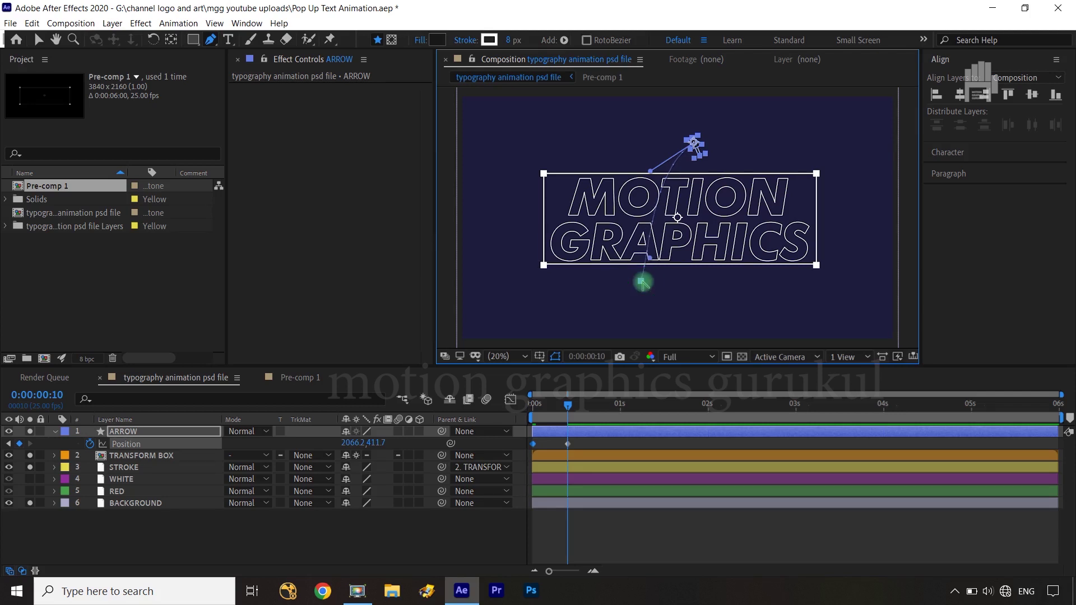
{"action": "left_click_drag", "start_coordinate": [643, 282], "coordinate": [640, 237]}
{"action": "left_click", "coordinate": [448, 554]}
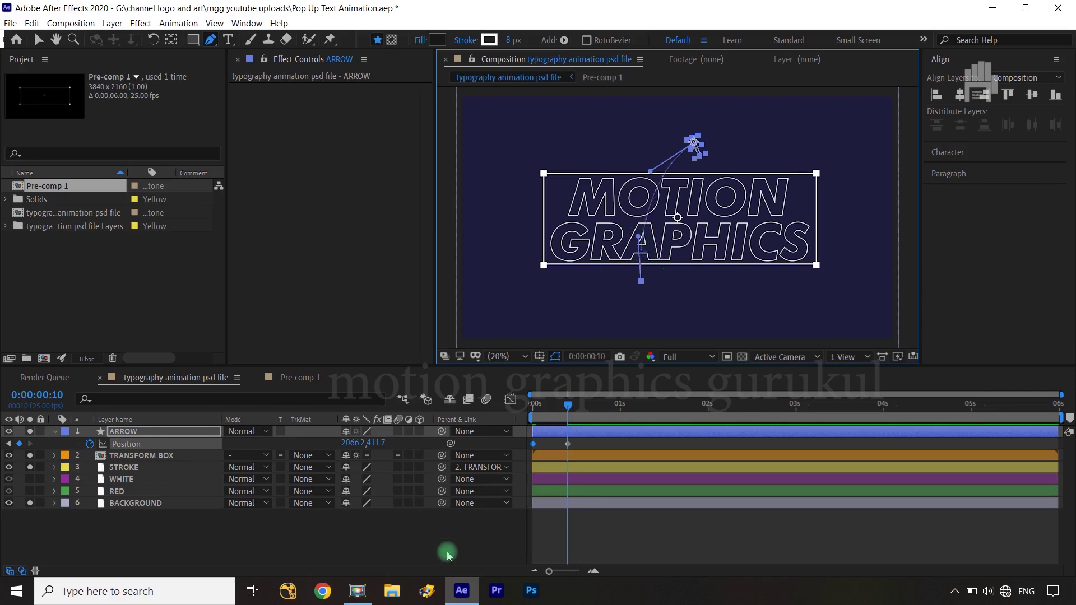
{"action": "left_click", "coordinate": [449, 555]}
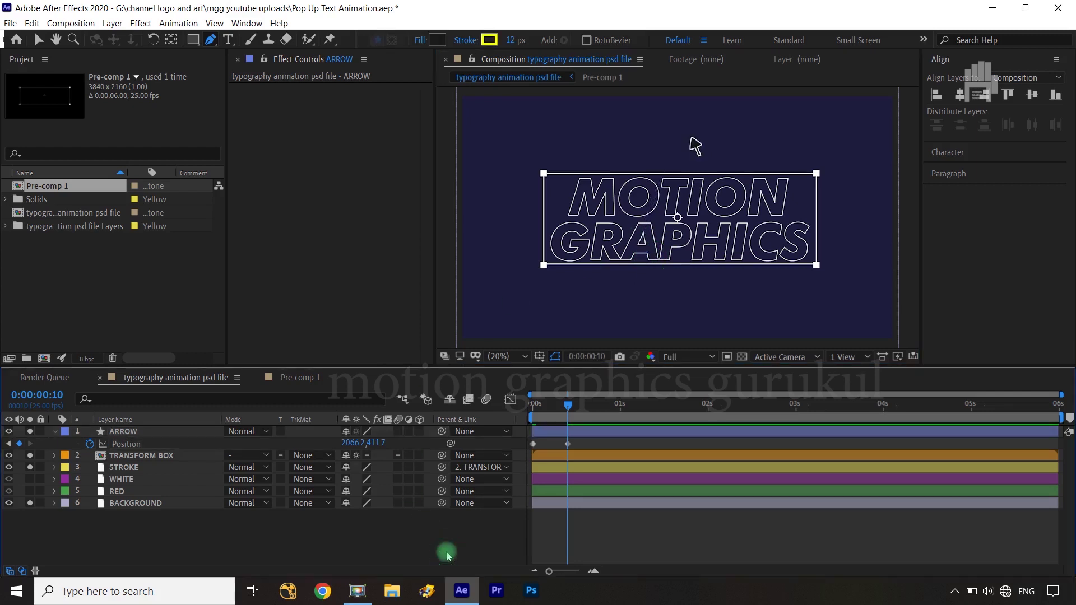
At frame 15, move the arrow down into the text.
{"action": "key", "text": "ctrl+Right"}
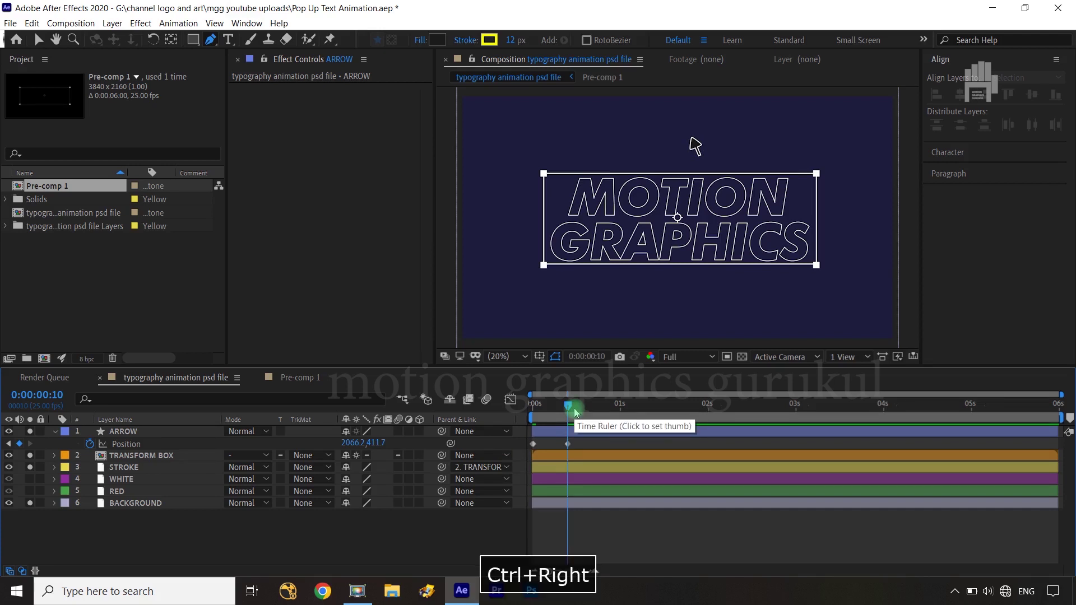
{"action": "key", "text": "ctrl+Right"}
{"action": "key", "text": "ctrl+Right"}
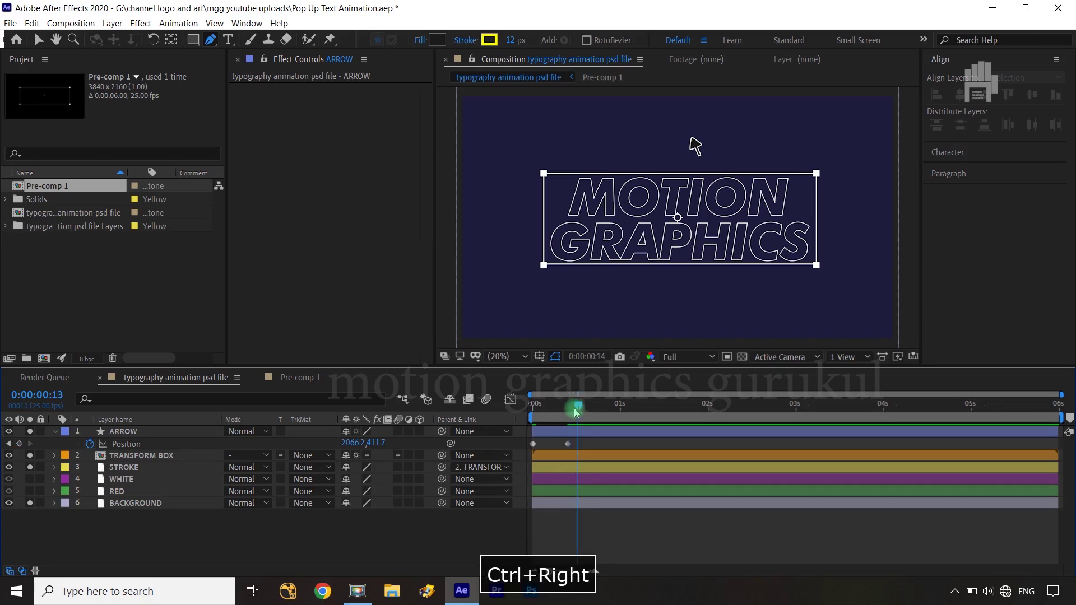
{"action": "key", "text": "ctrl+Right"}
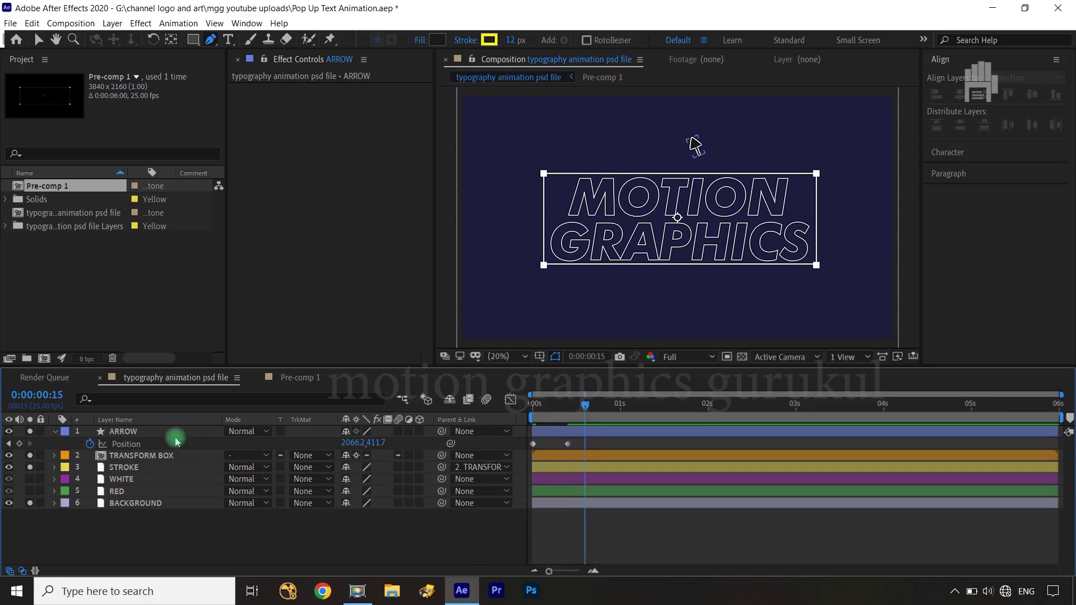
{"action": "left_click", "coordinate": [171, 433]}
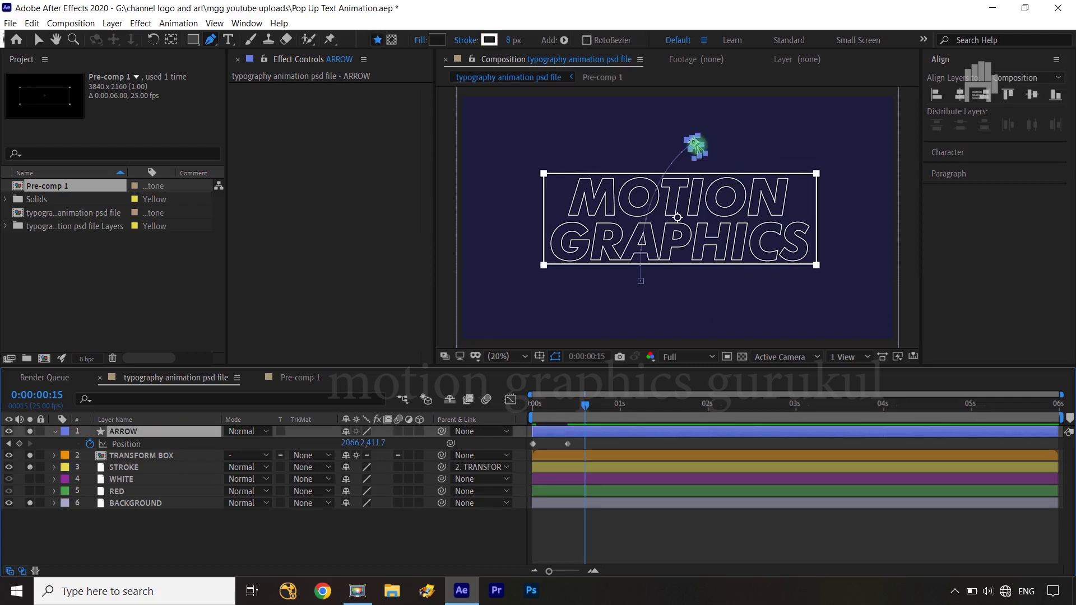
{"action": "key", "text": "v"}
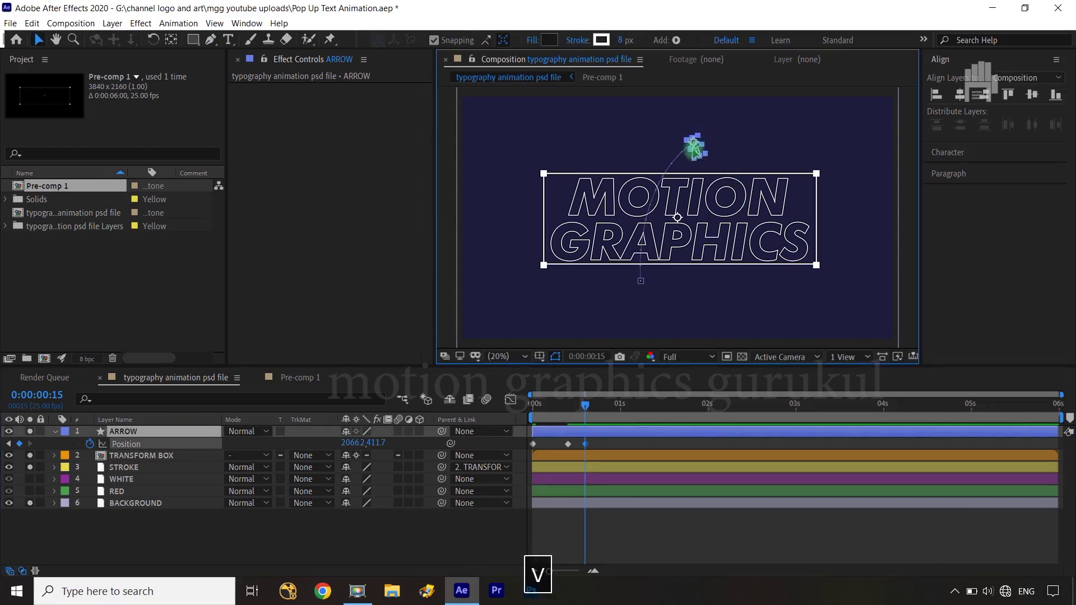
{"action": "left_click_drag", "start_coordinate": [695, 144], "coordinate": [701, 241]}
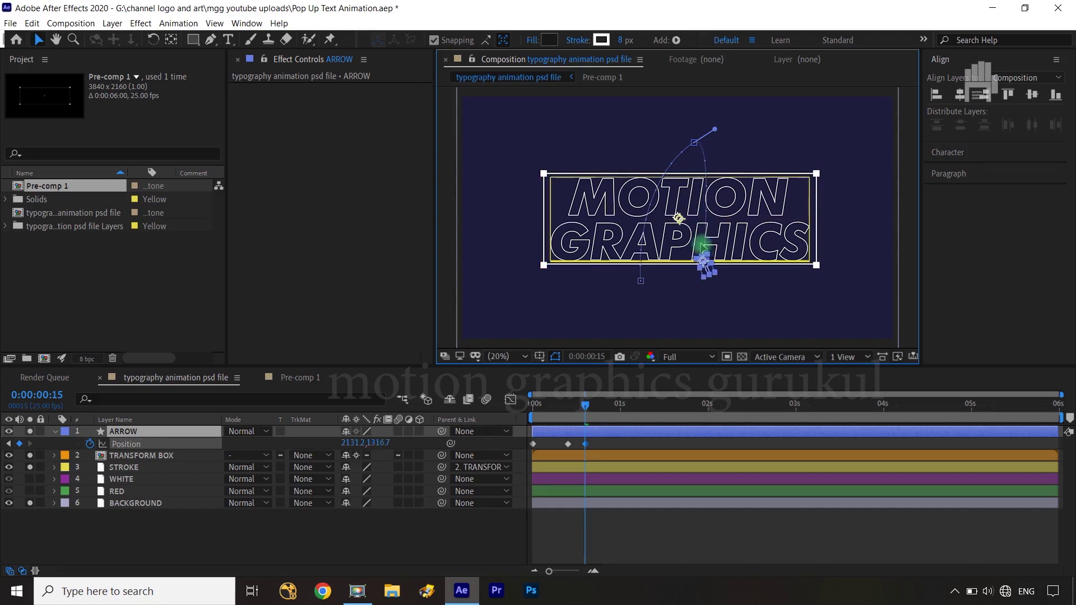
{"action": "left_click", "coordinate": [702, 245]}
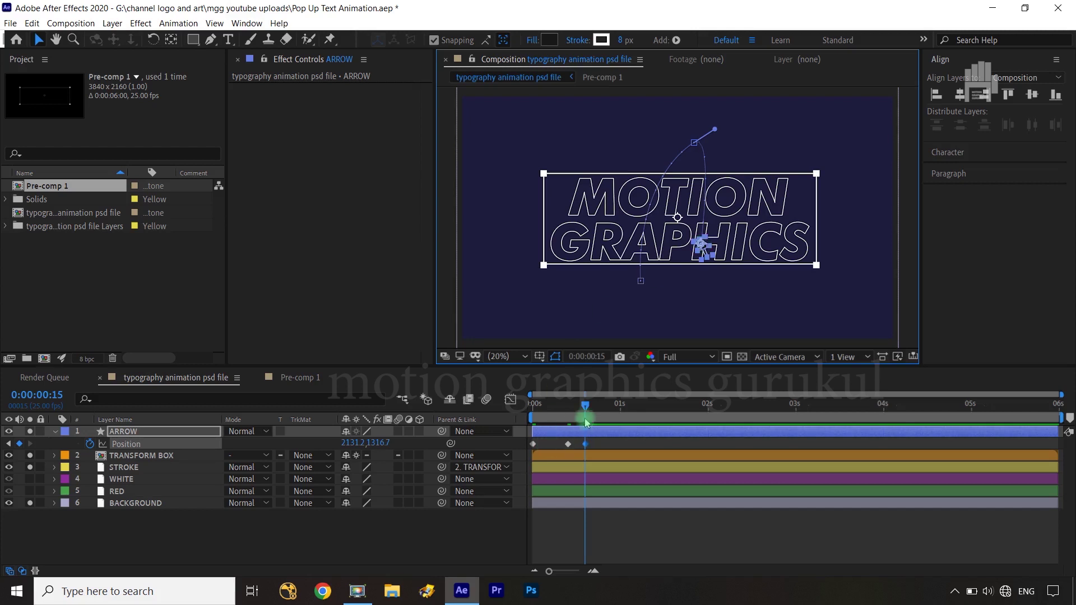
At 0:00:01:10, move the arrow down-right outside the frame to 3376.2, 1646.7.
{"action": "key", "text": "shift+Page_Down"}
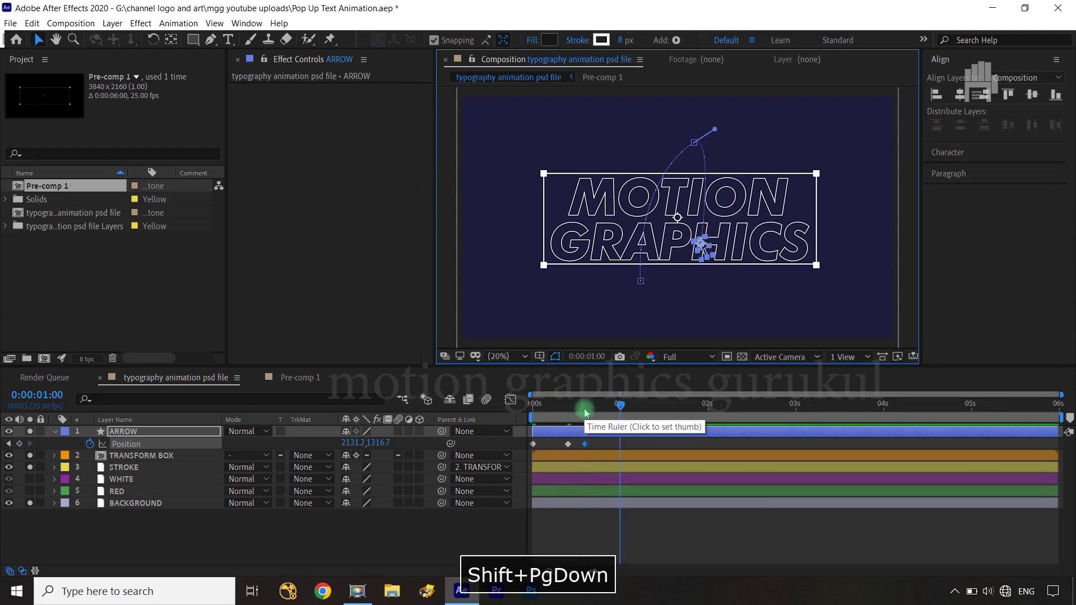
{"action": "key", "text": "shift+Page_Down"}
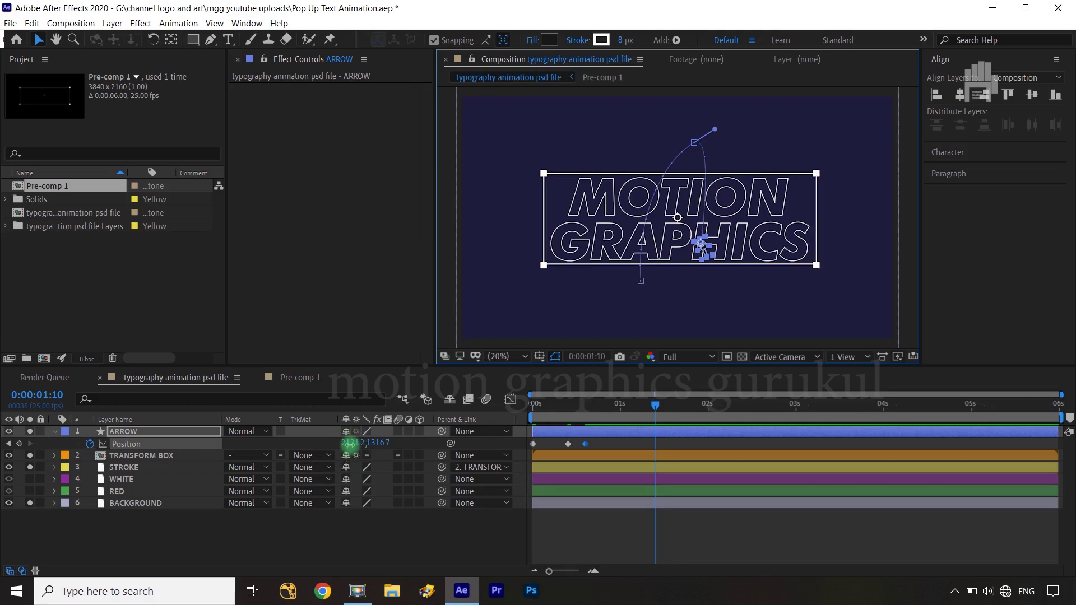
{"action": "left_click", "coordinate": [209, 469]}
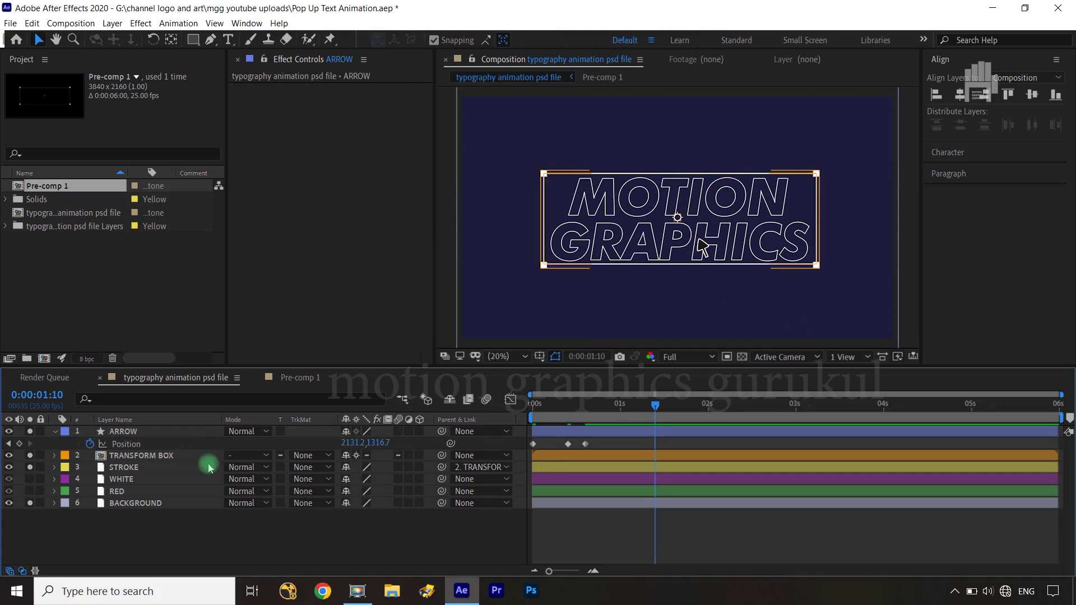
{"action": "left_click", "coordinate": [201, 431]}
{"action": "left_click", "coordinate": [700, 242]}
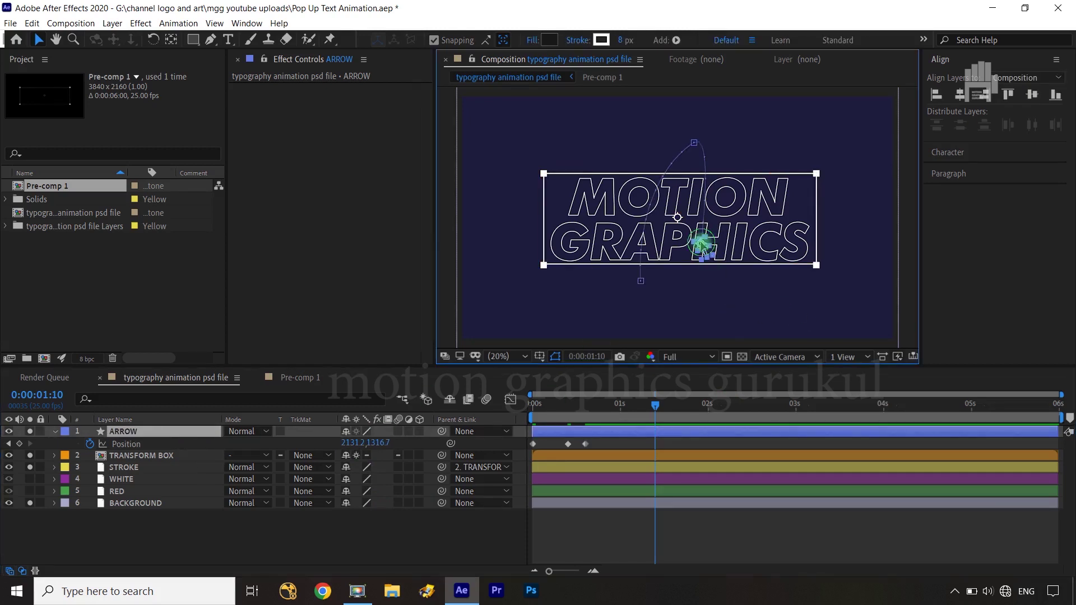
{"action": "left_click_drag", "start_coordinate": [700, 242], "coordinate": [840, 281]}
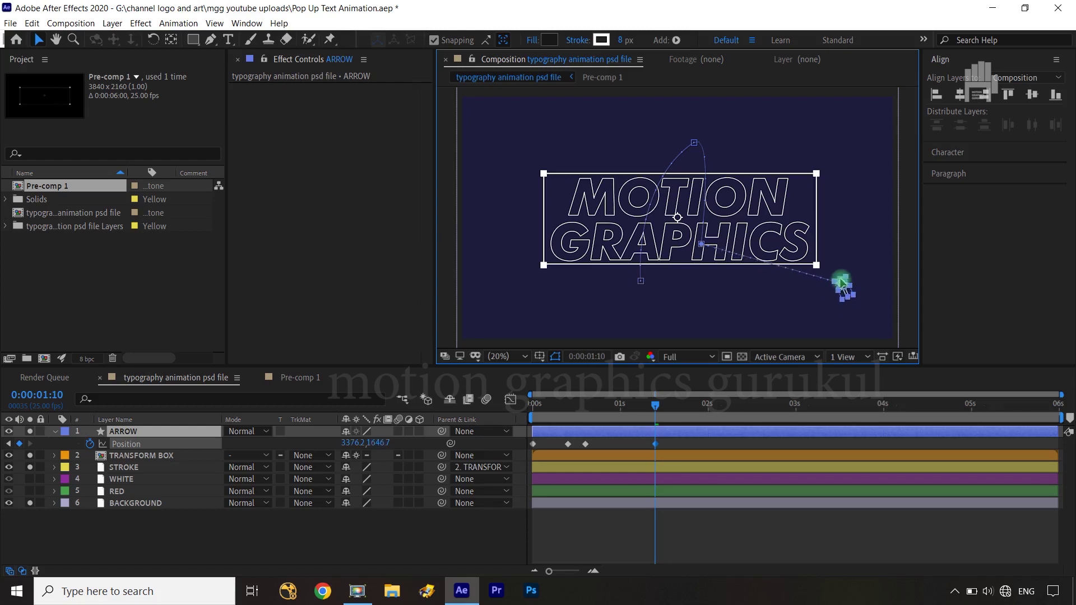
{"action": "key", "text": "Return"}
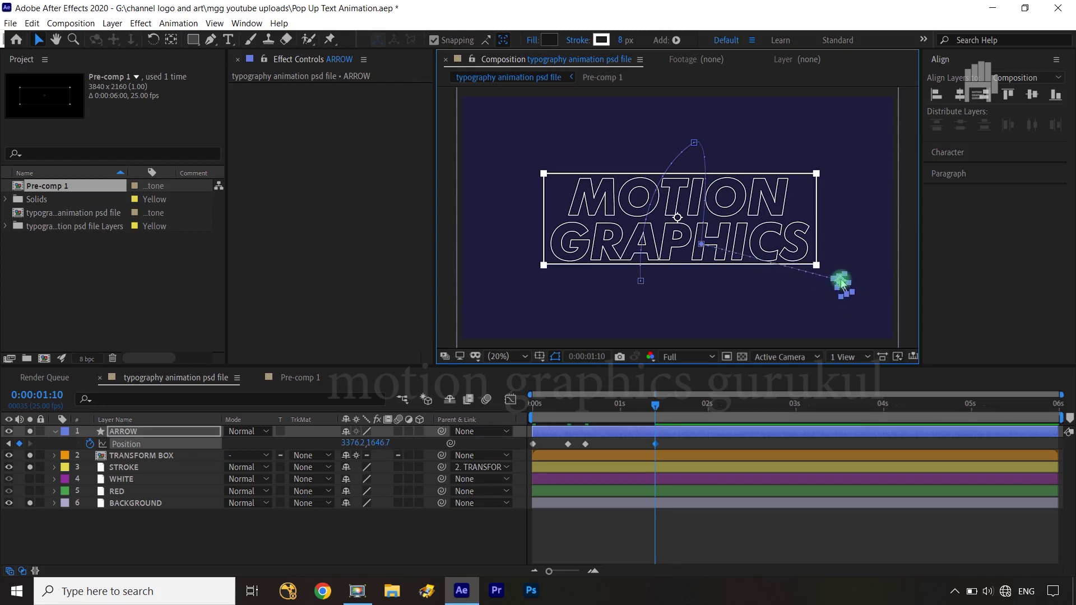
{"action": "key", "text": "g"}
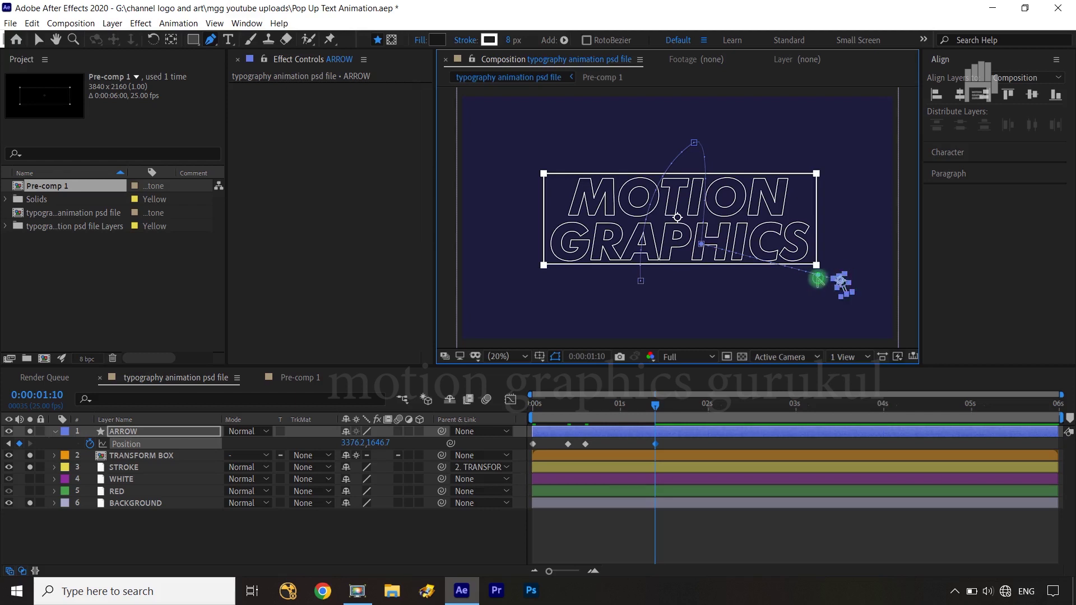
Bend the arrow's motion path at its last and middle points with bezier handles.
{"action": "left_click_drag", "start_coordinate": [818, 278], "coordinate": [767, 291]}
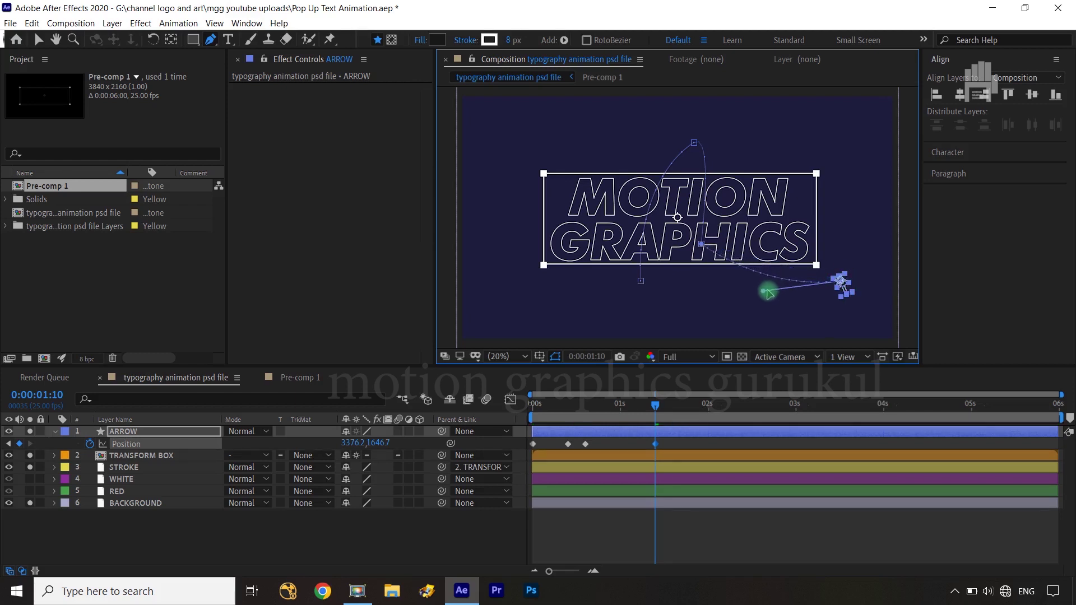
{"action": "left_click", "coordinate": [702, 246]}
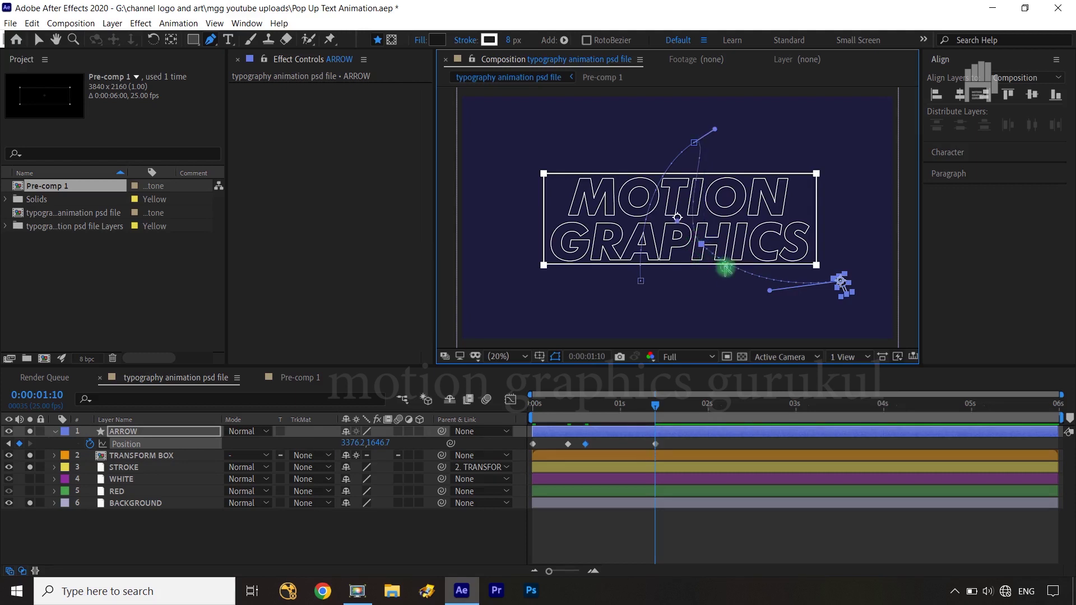
{"action": "left_click_drag", "start_coordinate": [725, 269], "coordinate": [719, 271]}
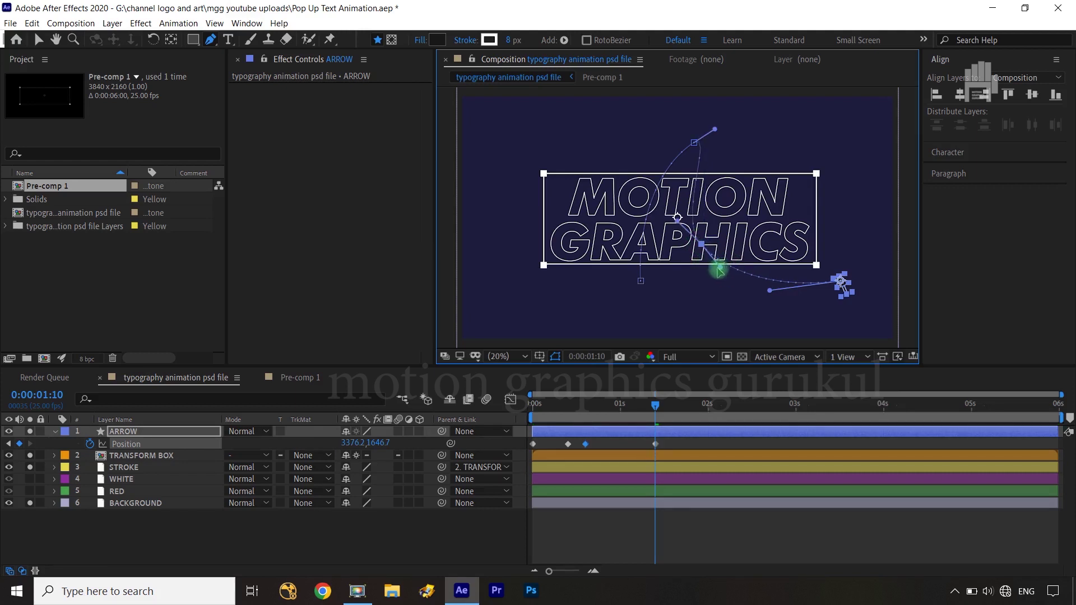
{"action": "left_click", "coordinate": [678, 218]}
{"action": "left_click_drag", "start_coordinate": [678, 219], "coordinate": [692, 216]}
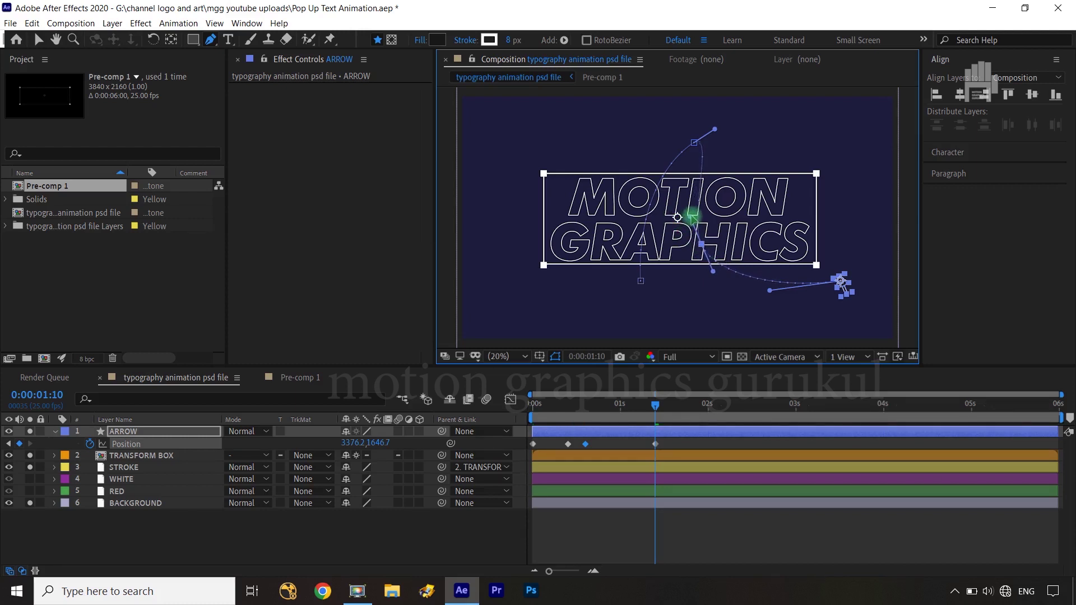
Apply Easy Ease to all four ARROW Position keyframes.
{"action": "left_click", "coordinate": [486, 537]}
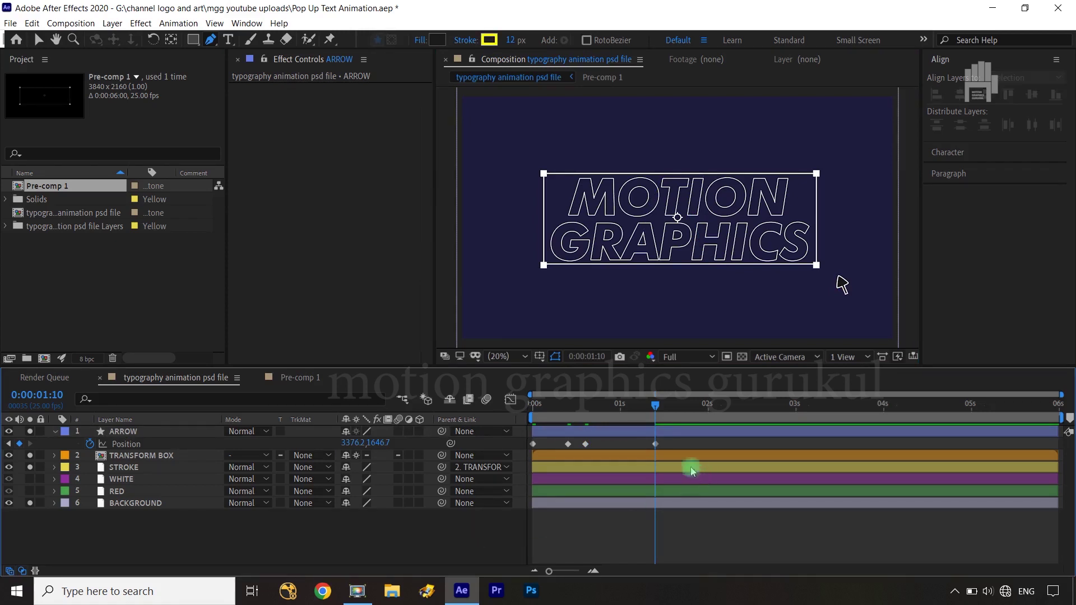
{"action": "left_click_drag", "start_coordinate": [671, 442], "coordinate": [523, 467]}
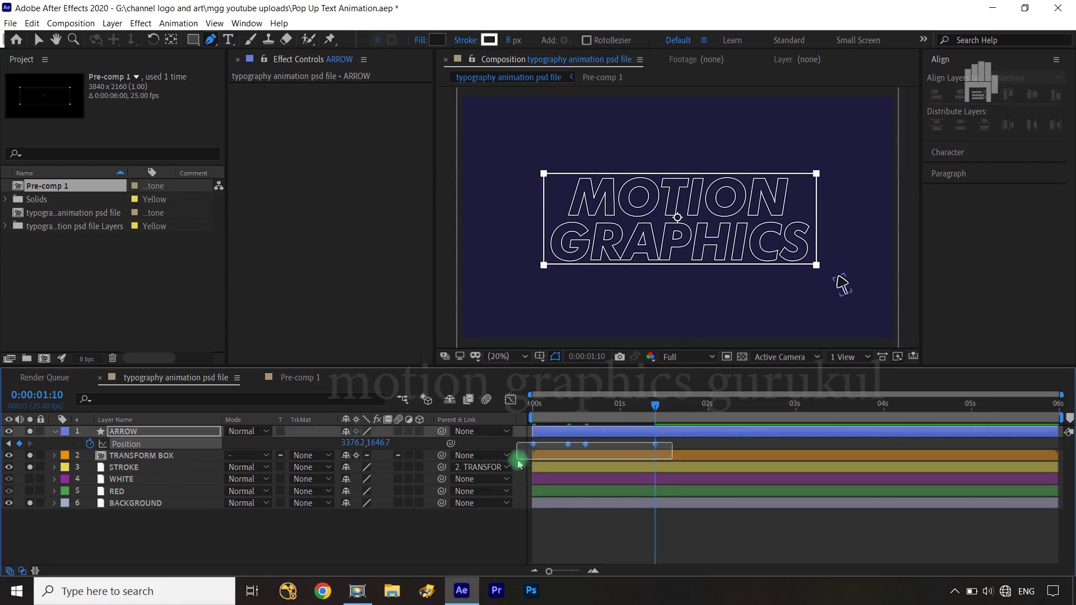
{"action": "key", "text": "F9"}
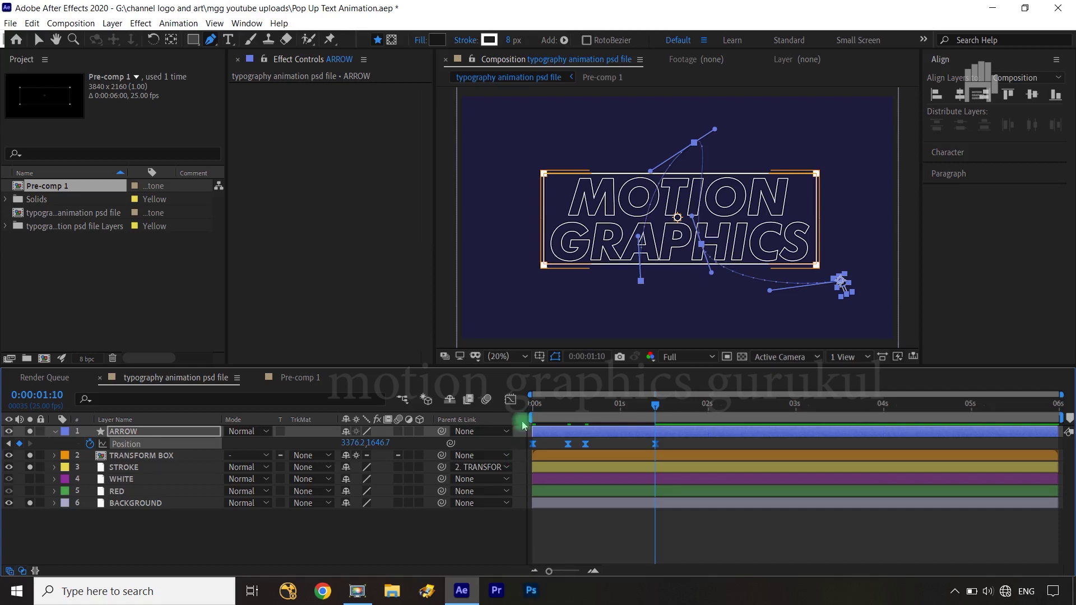
Set the early ARROW speed keyframes to 100% influence in the Graph Editor, then return to 0:00:10.
{"action": "left_click", "coordinate": [511, 398]}
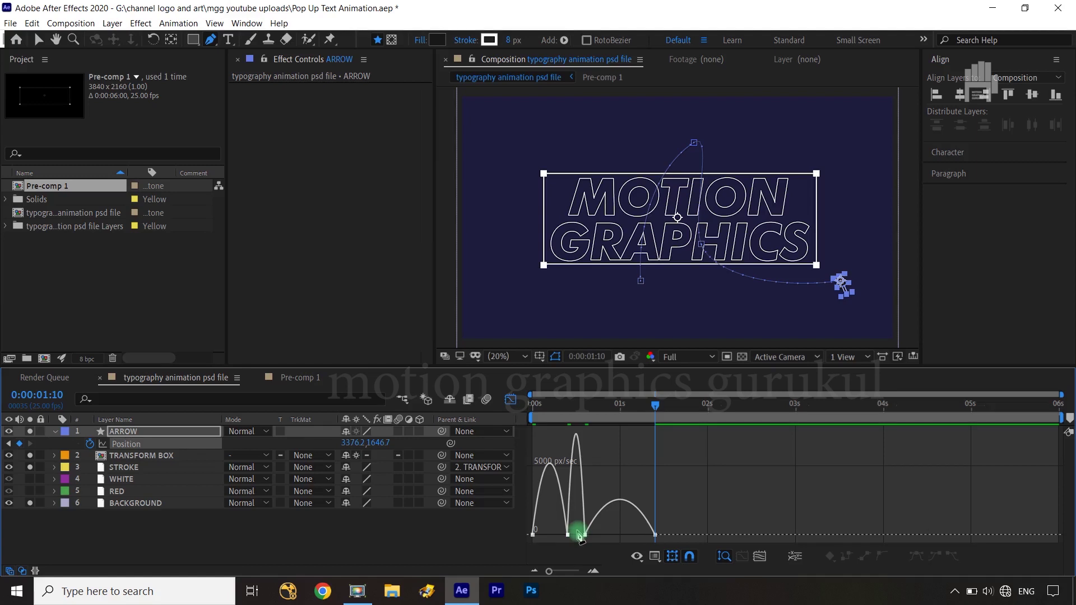
{"action": "key", "text": "v"}
{"action": "mouse_move", "coordinate": [591, 524]}
{"action": "left_mouse_down"}
{"action": "mouse_move", "coordinate": [544, 537]}
{"action": "mouse_move", "coordinate": [578, 548]}
{"action": "mouse_move", "coordinate": [583, 537]}
{"action": "left_mouse_up"}
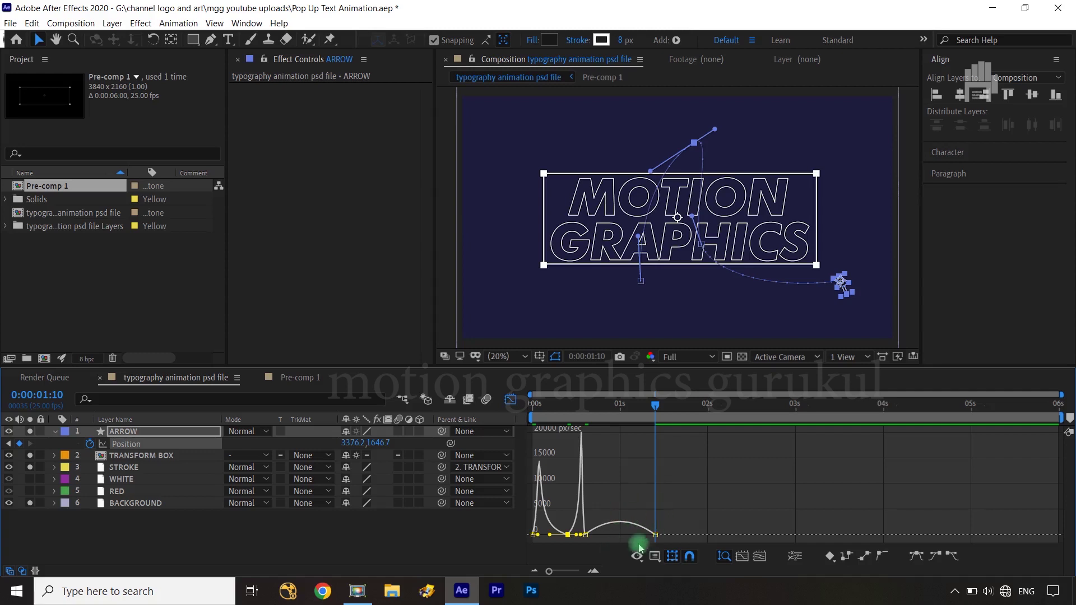
{"action": "left_click", "coordinate": [510, 401]}
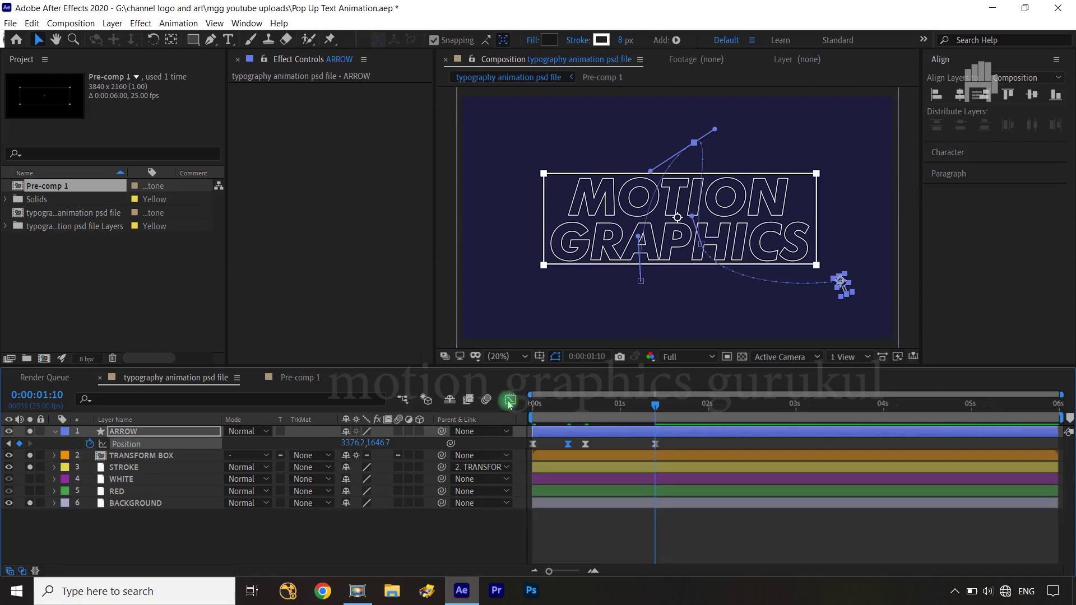
{"action": "mouse_move", "coordinate": [655, 404]}
{"action": "left_mouse_down"}
{"action": "mouse_move", "coordinate": [539, 429]}
{"action": "mouse_move", "coordinate": [573, 429]}
{"action": "left_mouse_up"}
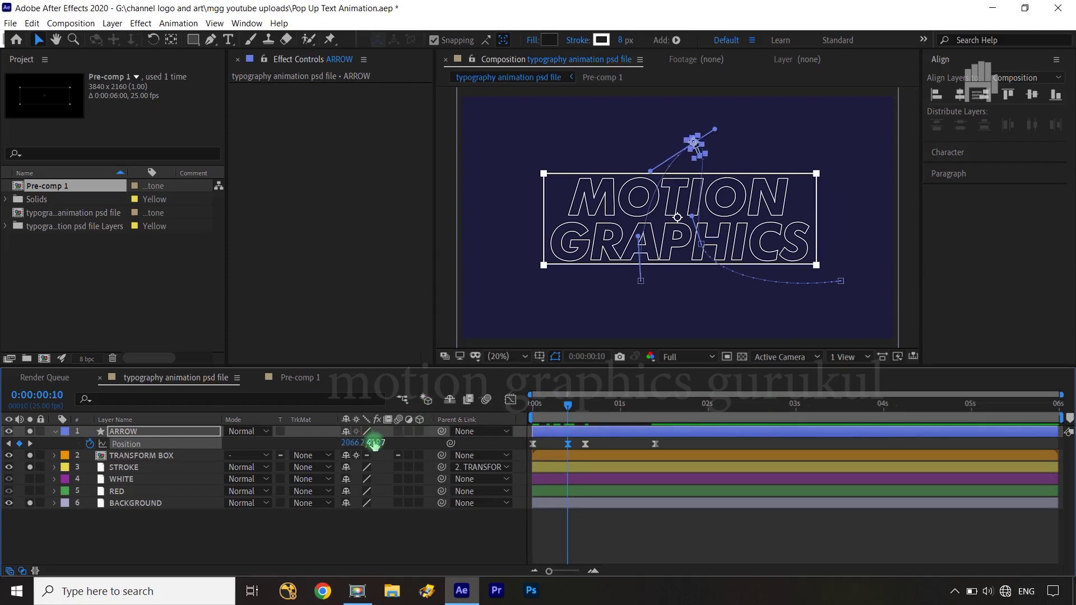
Lower the arrow's Position Y at 0:00:10 and scrub through to preview its flight.
{"action": "left_click_drag", "start_coordinate": [376, 444], "coordinate": [489, 419]}
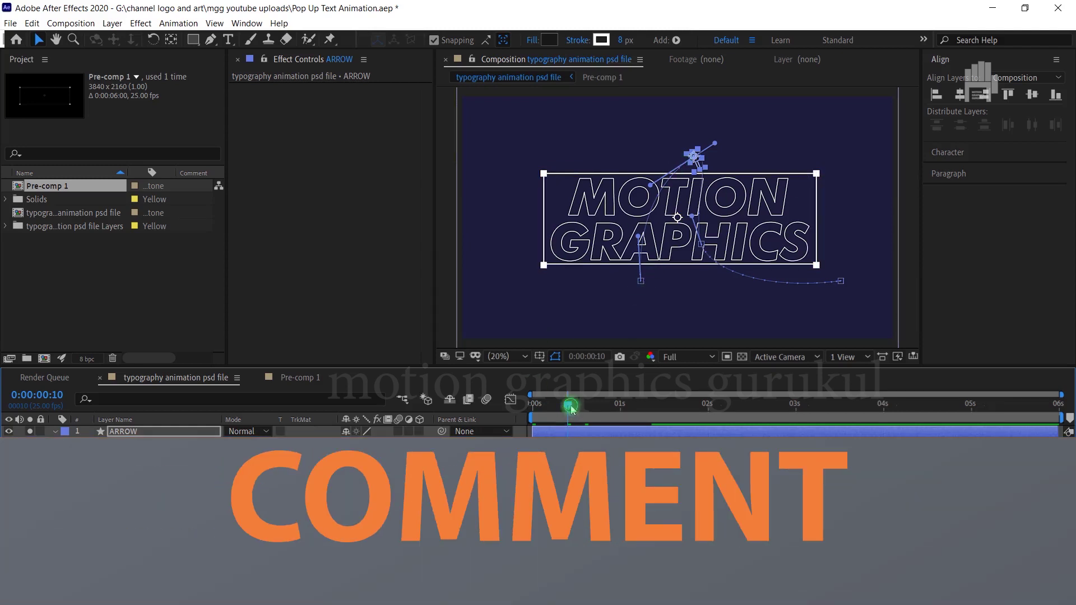
{"action": "left_click_drag", "start_coordinate": [569, 406], "coordinate": [656, 409]}
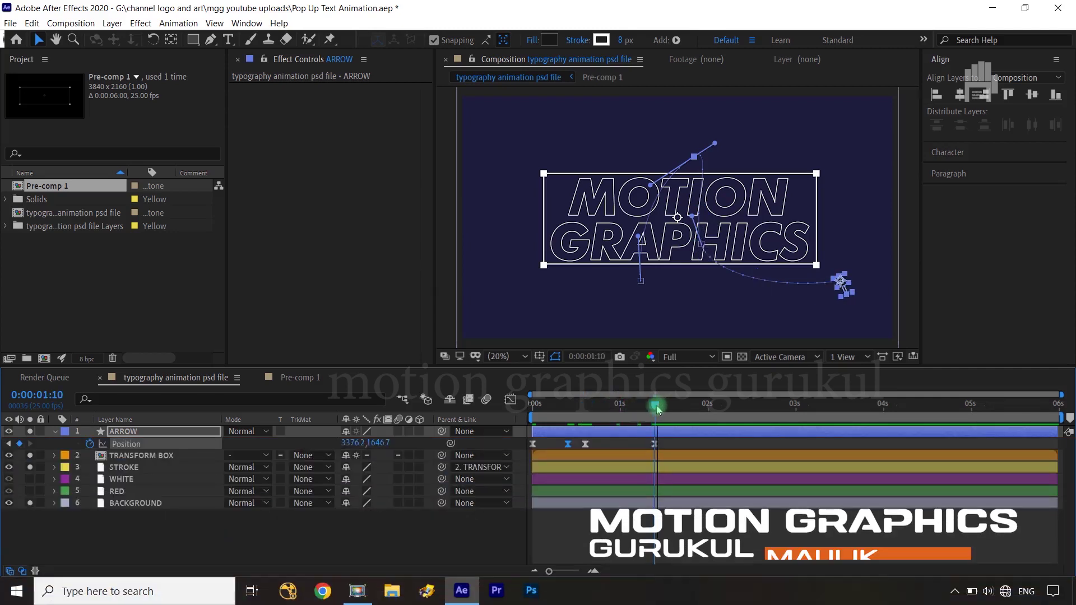
{"action": "key", "text": "Home"}
{"action": "left_click", "coordinate": [338, 512]}
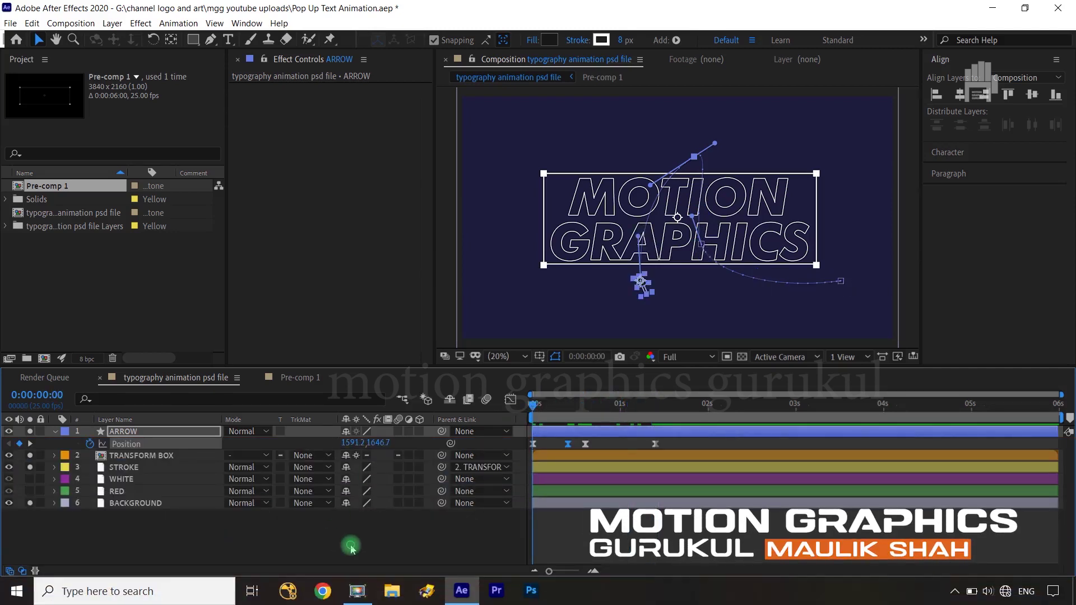
{"action": "left_click", "coordinate": [552, 261]}
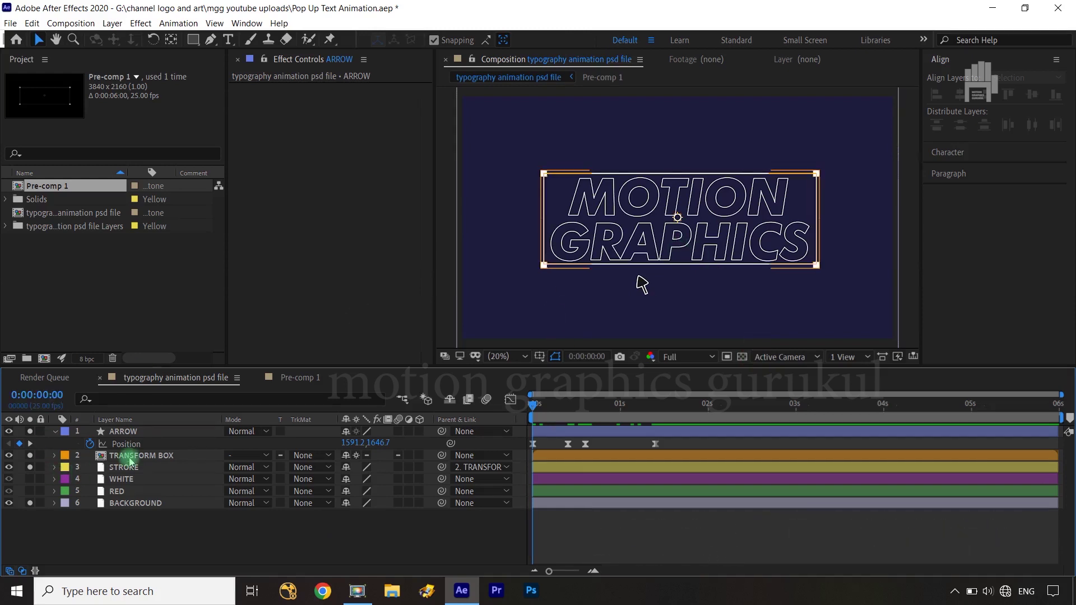
Select TRANSFORM BOX, undo an accidental resize, and reveal its Scale property.
{"action": "left_click", "coordinate": [128, 457]}
{"action": "left_click", "coordinate": [132, 469]}
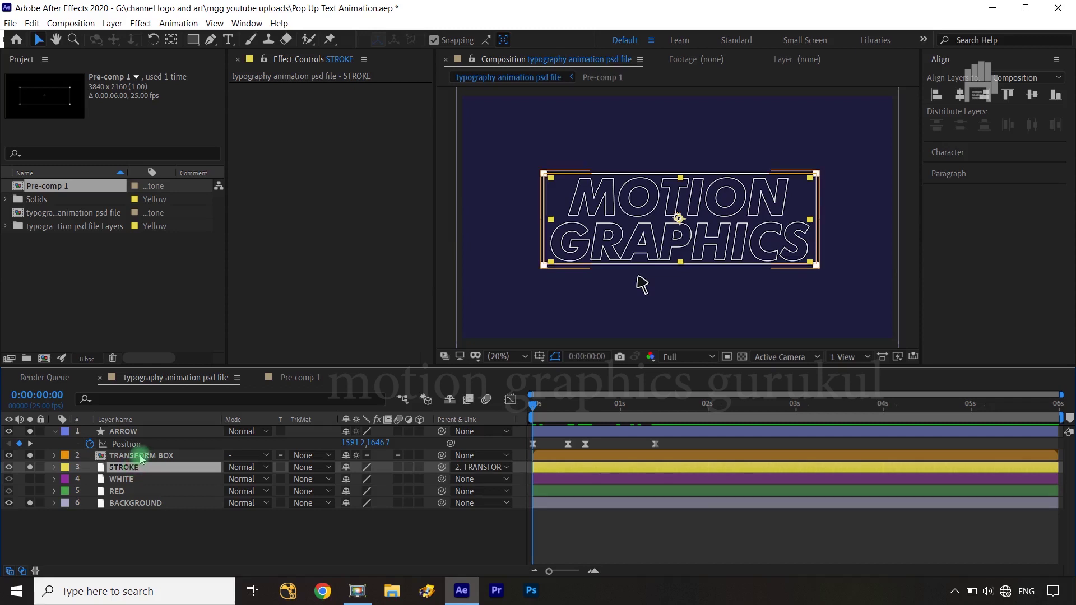
{"action": "left_click", "coordinate": [140, 456]}
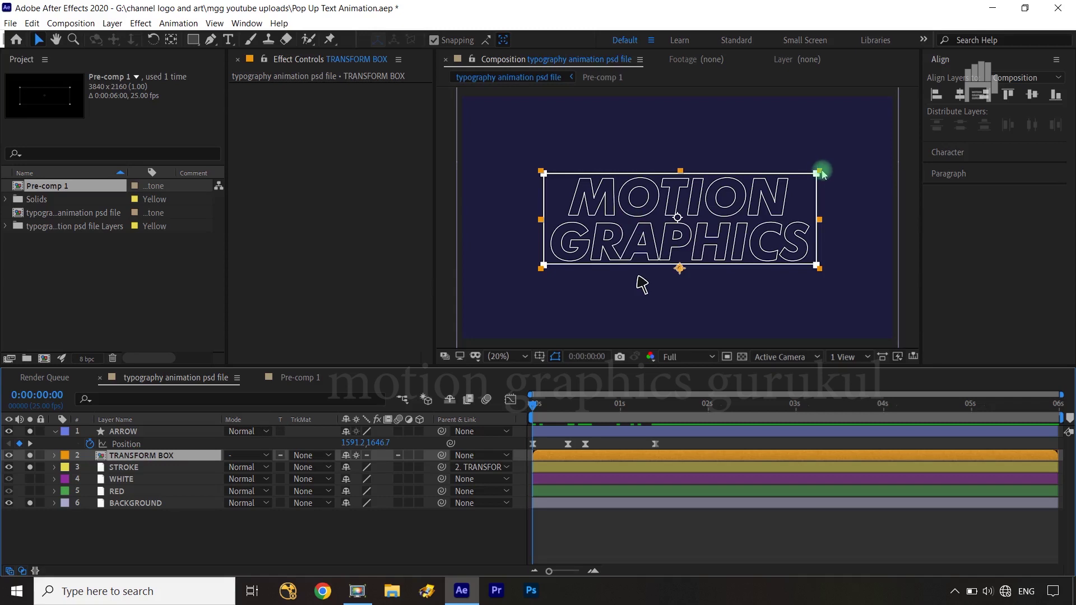
{"action": "left_click", "coordinate": [749, 162]}
{"action": "left_click_drag", "start_coordinate": [751, 162], "coordinate": [702, 172]}
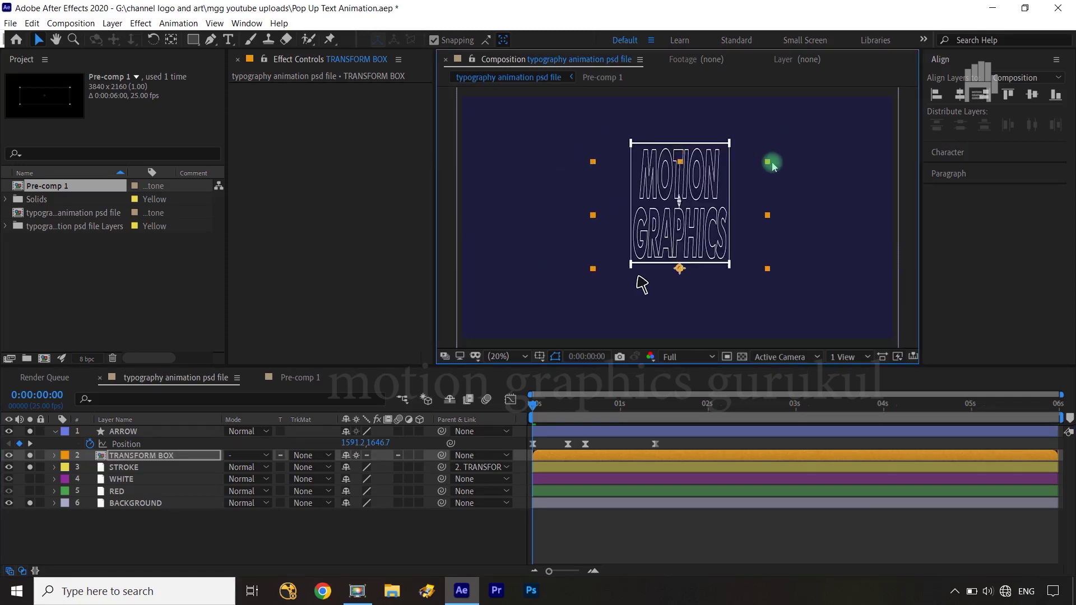
{"action": "left_click_drag", "start_coordinate": [702, 172], "coordinate": [772, 165]}
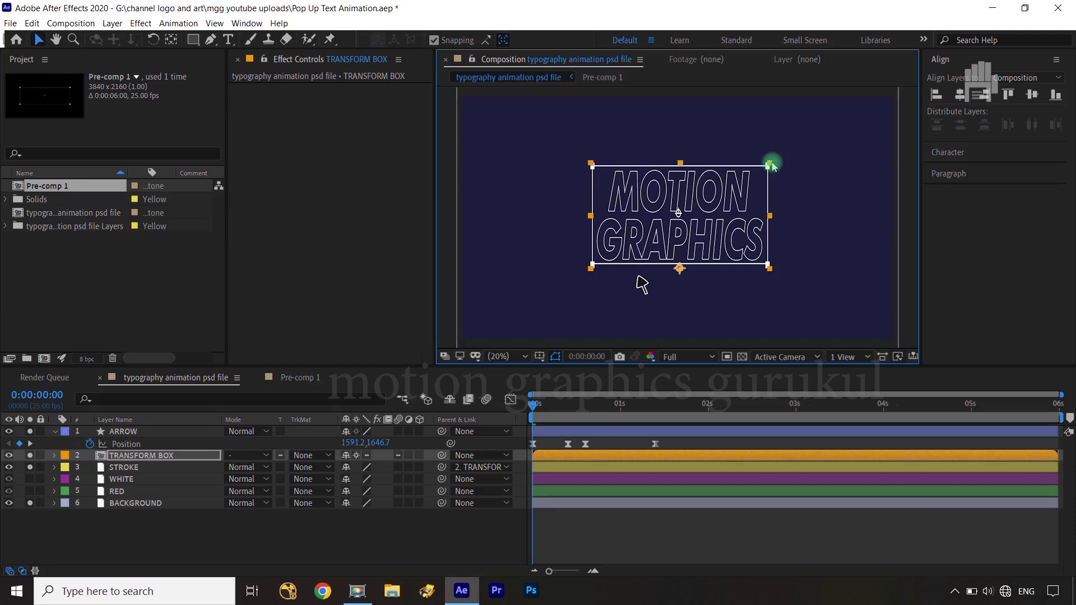
{"action": "key", "text": "ctrl+z"}
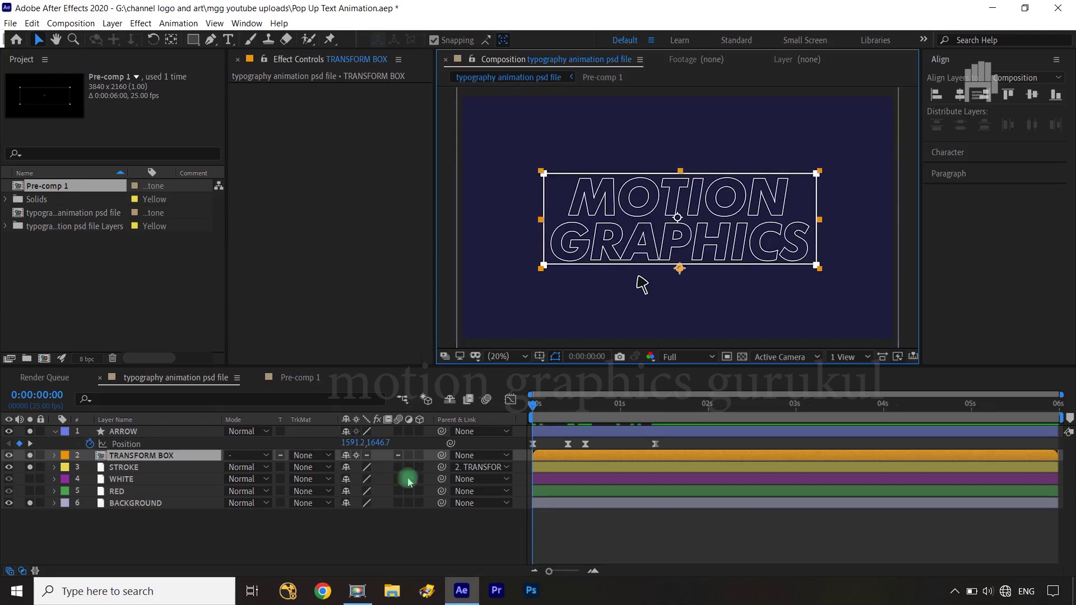
{"action": "left_click", "coordinate": [119, 457]}
{"action": "key", "text": "s"}
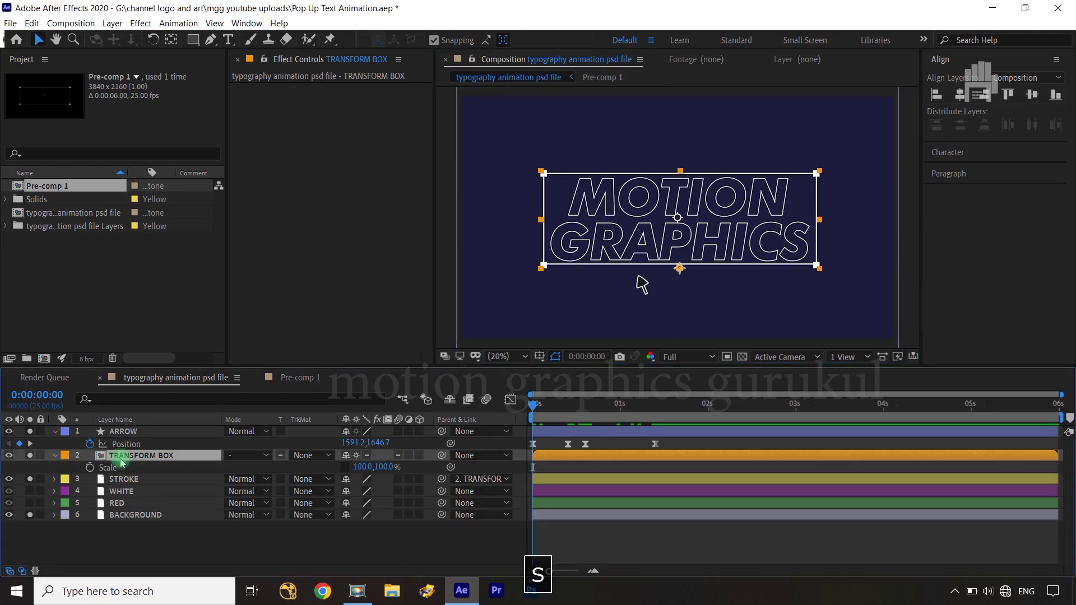
Add TRANSFORM BOX Scale keyframes at 0s, 0:00:10 and 0:00:15.
{"action": "left_click", "coordinate": [90, 468]}
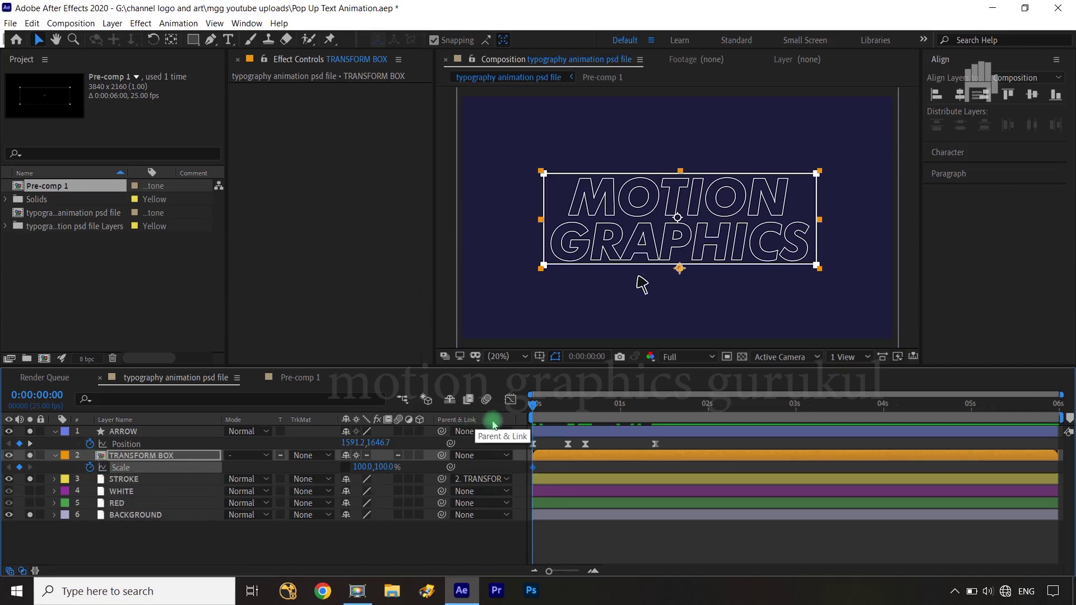
{"action": "key", "text": "k"}
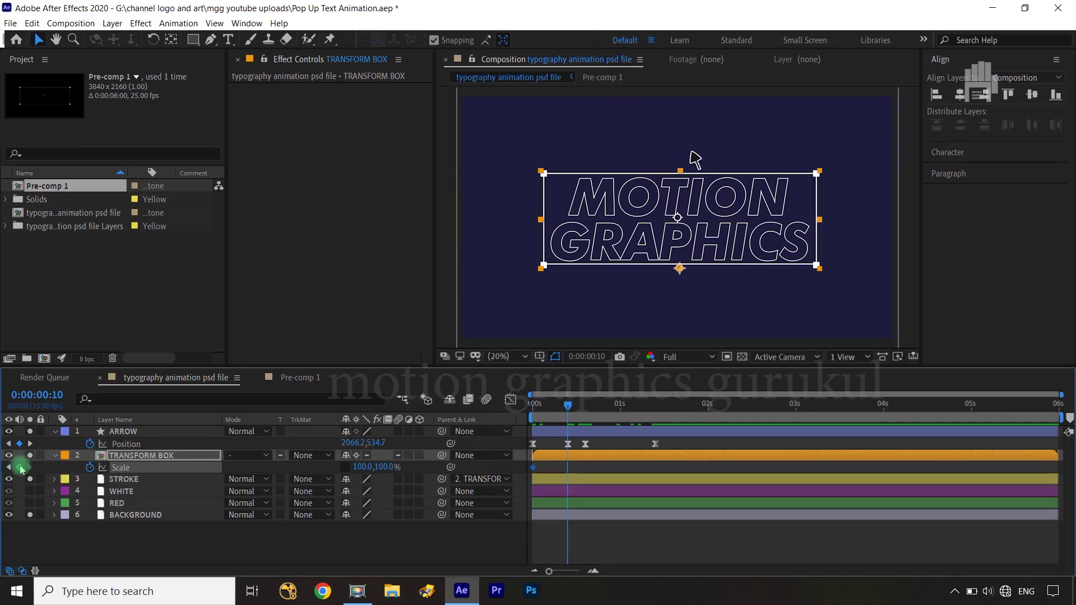
{"action": "left_click", "coordinate": [20, 467]}
{"action": "key", "text": "k"}
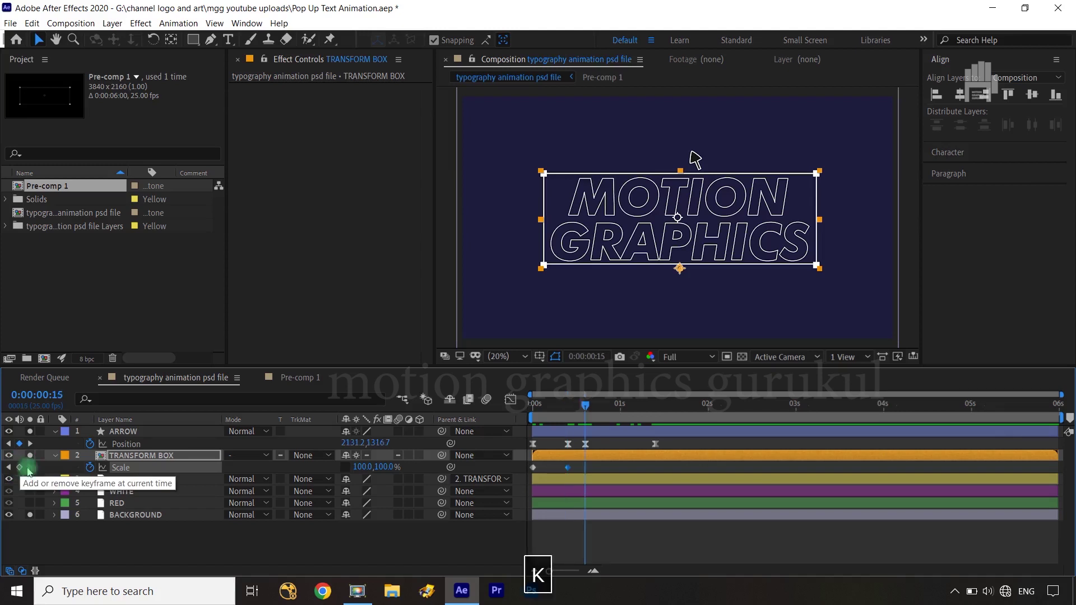
{"action": "left_click", "coordinate": [19, 468]}
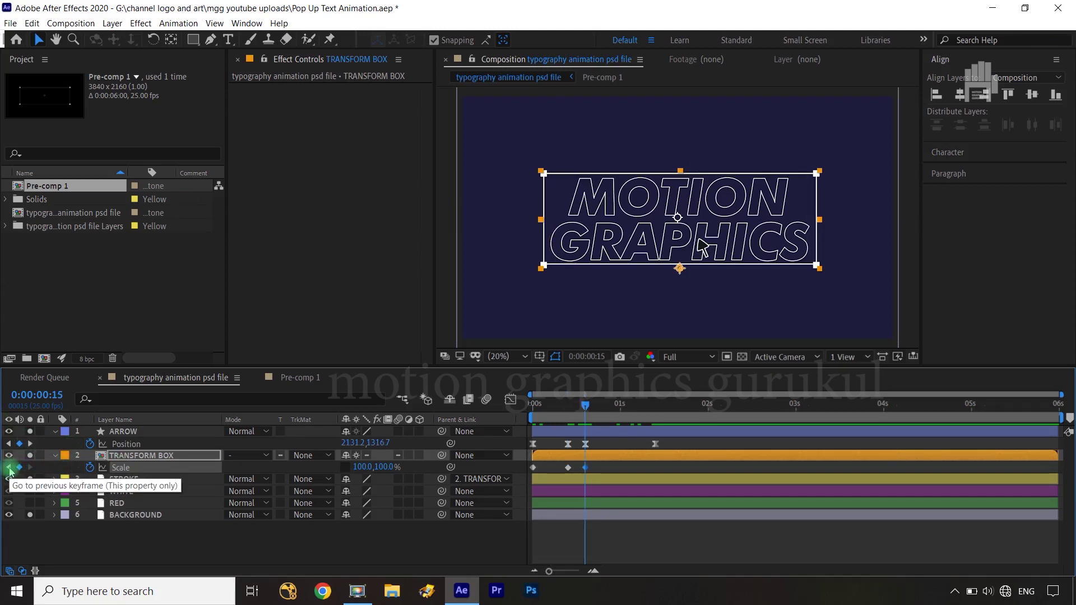
Set the starting Scale keyframe to 0% so the box pops in.
{"action": "key", "text": "j"}
{"action": "key", "text": "j"}
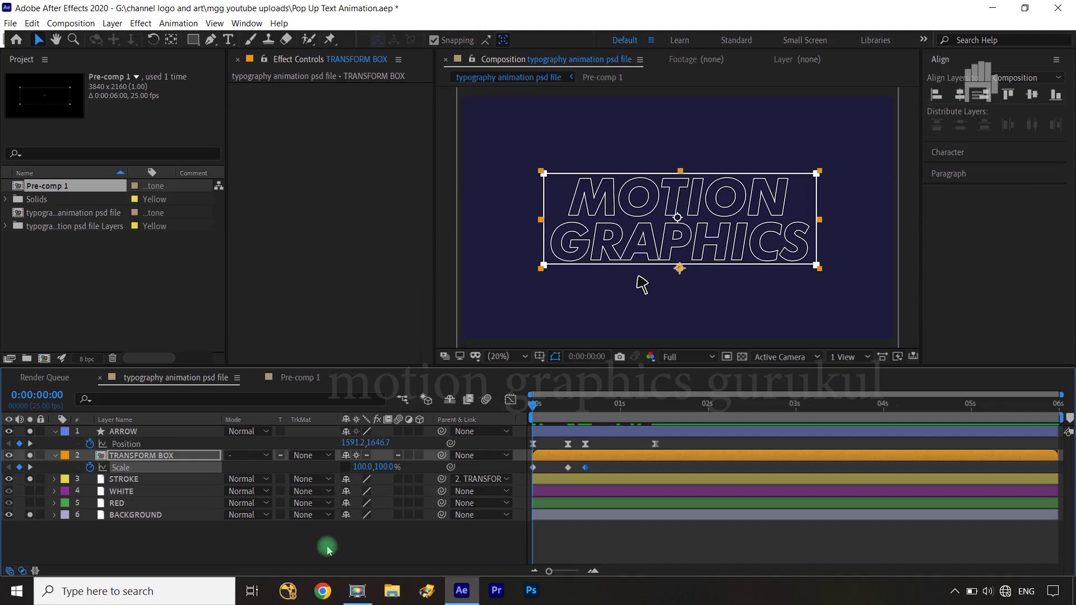
{"action": "left_click", "coordinate": [344, 467]}
{"action": "type", "text": "0"}
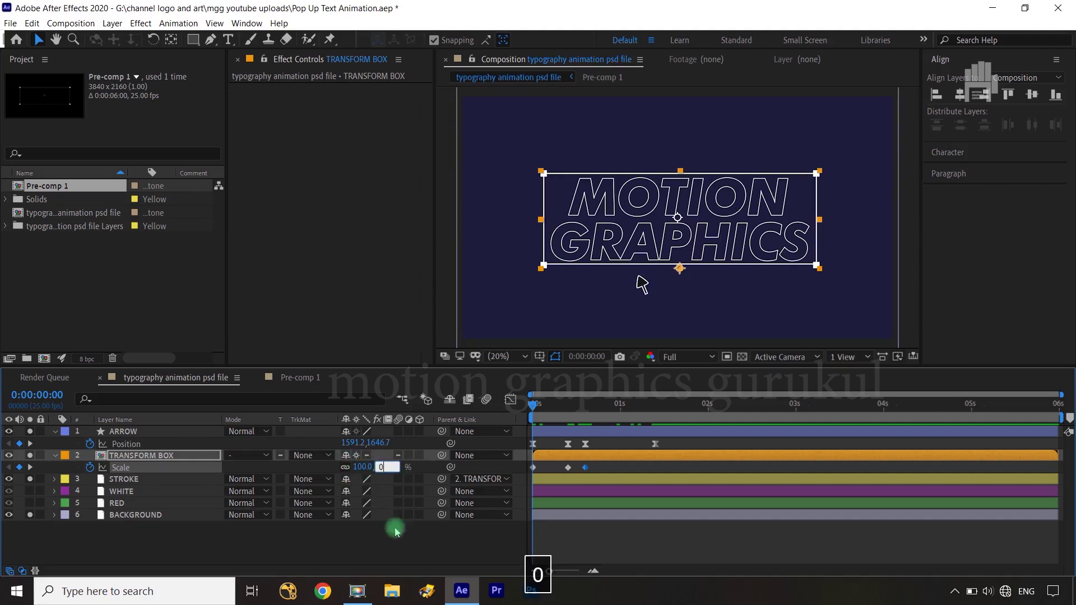
{"action": "left_click", "coordinate": [404, 541]}
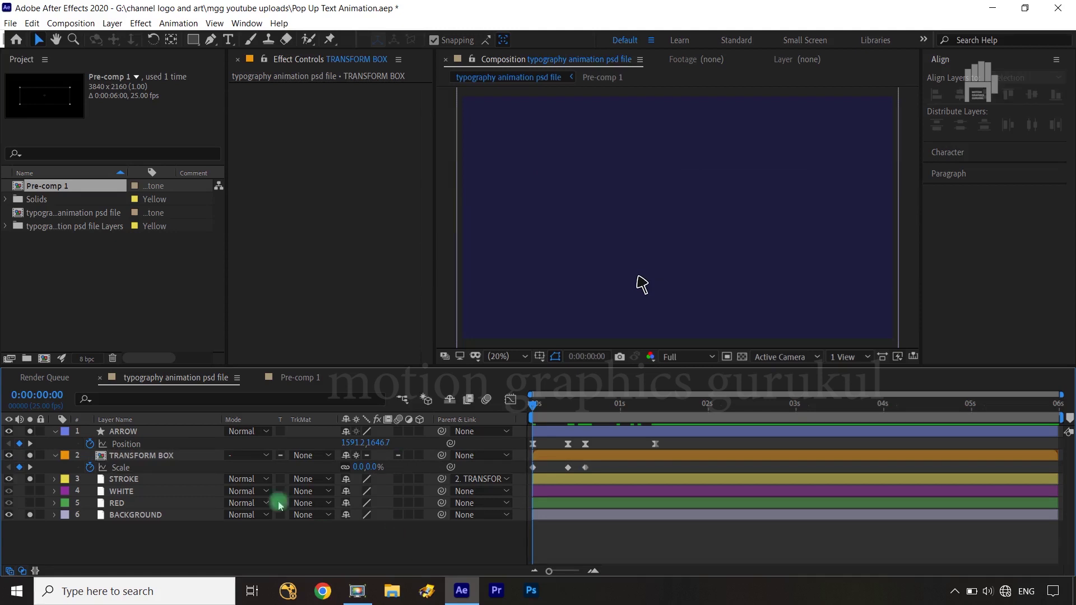
{"action": "left_click", "coordinate": [29, 467]}
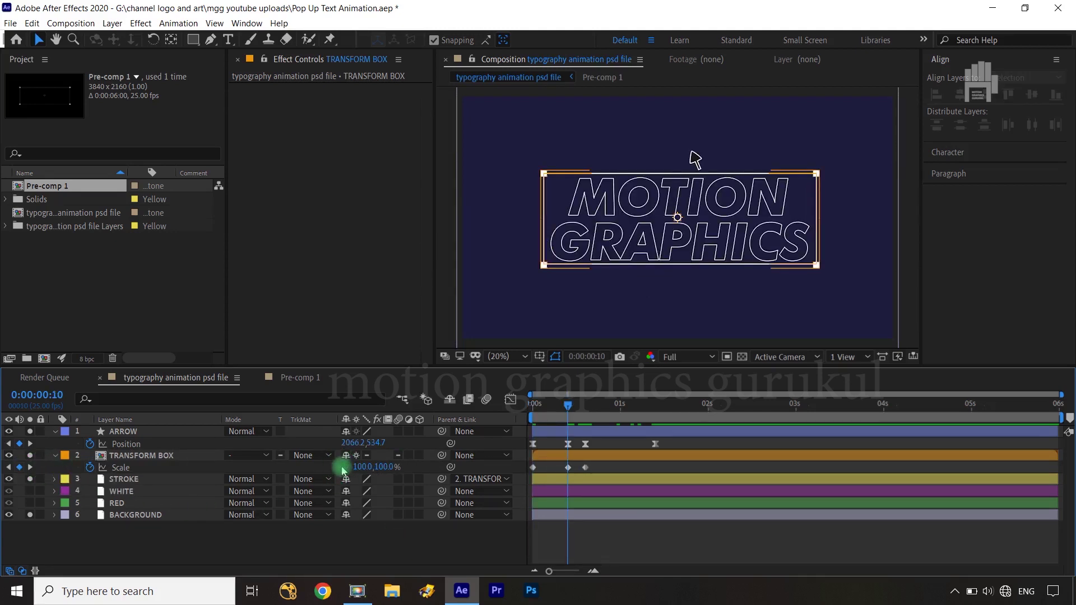
Reshape TRANSFORM BOX's scale at frames 10 and 15: taller then narrower, then squashed and widened.
{"action": "left_click_drag", "start_coordinate": [385, 467], "coordinate": [397, 463]}
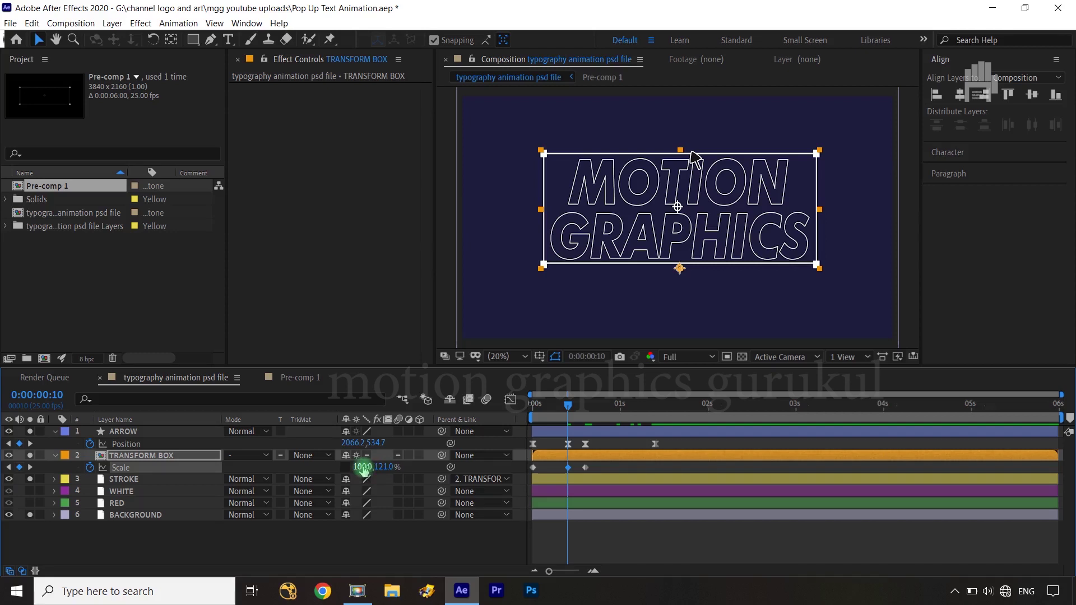
{"action": "left_click_drag", "start_coordinate": [361, 467], "coordinate": [355, 497]}
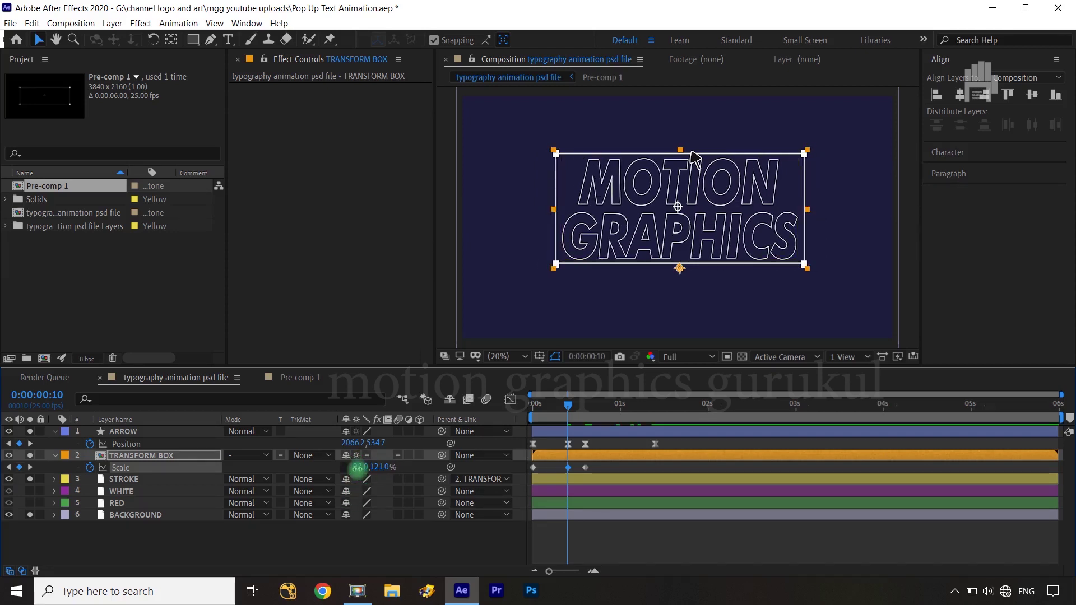
{"action": "left_click_drag", "start_coordinate": [357, 466], "coordinate": [360, 471]}
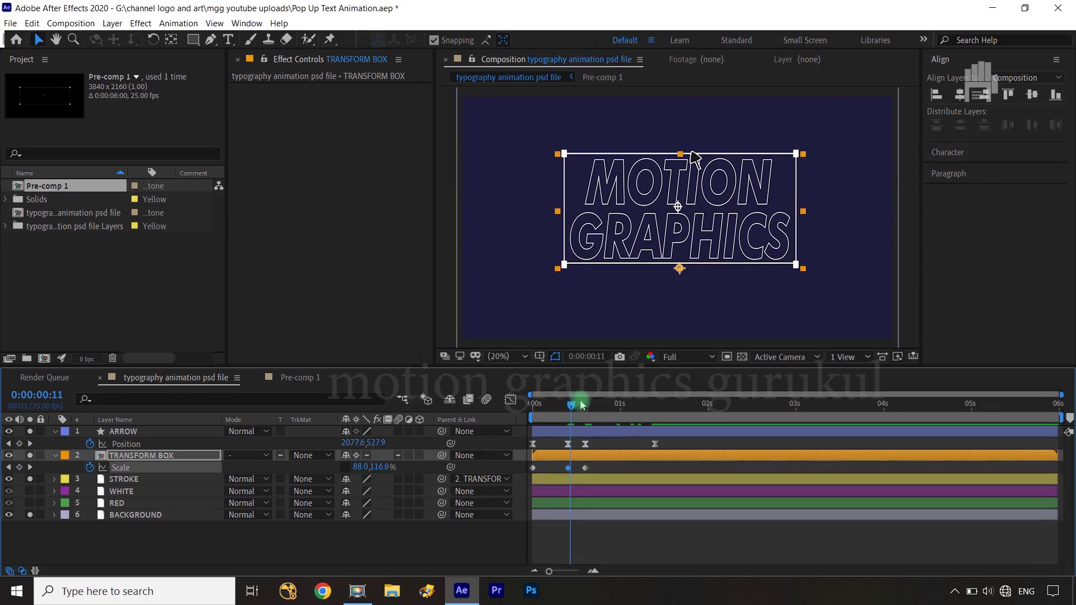
{"action": "left_click_drag", "start_coordinate": [567, 402], "coordinate": [583, 403]}
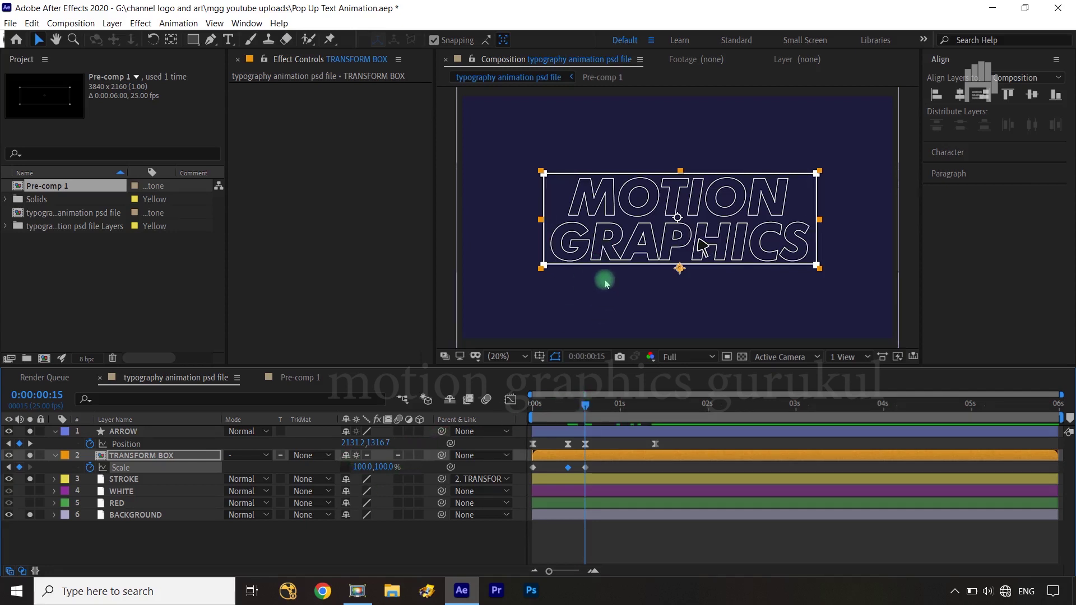
{"action": "left_click", "coordinate": [387, 467]}
{"action": "left_click_drag", "start_coordinate": [391, 467], "coordinate": [377, 467]}
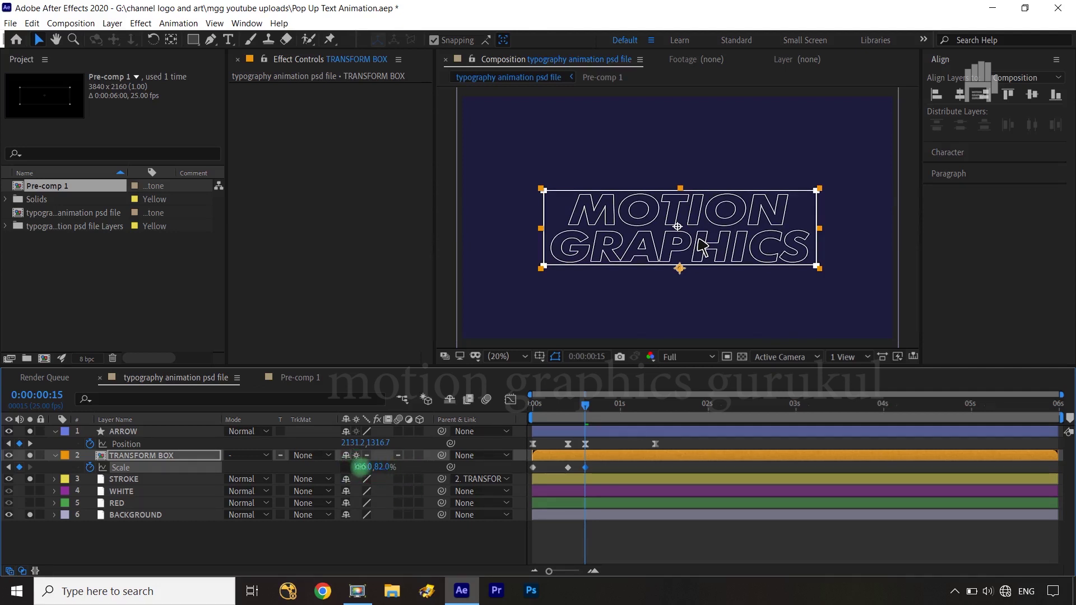
{"action": "left_click_drag", "start_coordinate": [360, 467], "coordinate": [366, 487]}
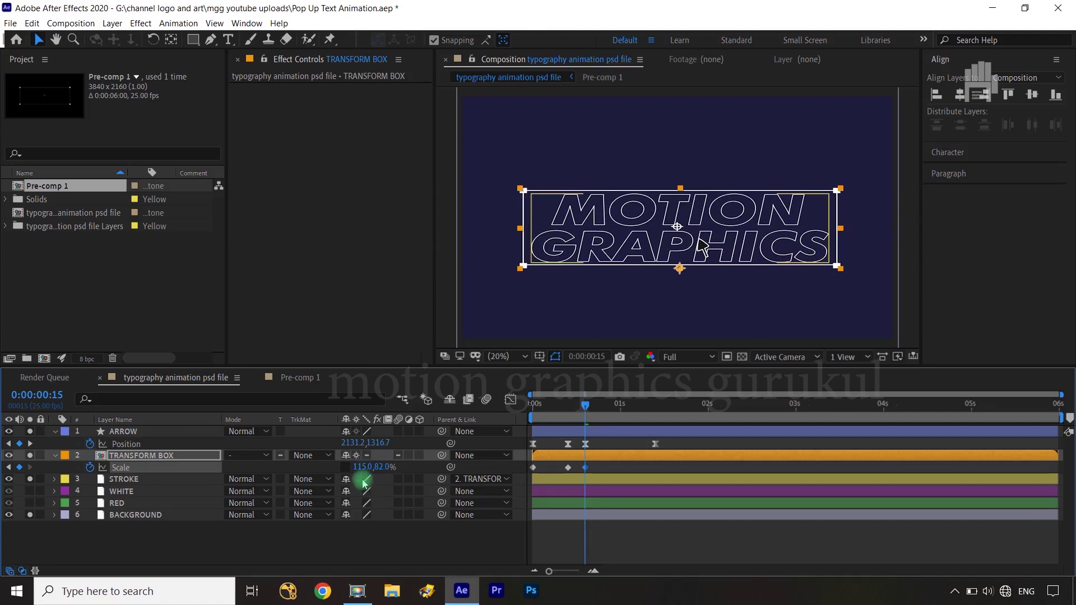
At 0:00:01:00, raise vertical scale toward 98% and set horizontal scale to 90%.
{"action": "left_click", "coordinate": [589, 413]}
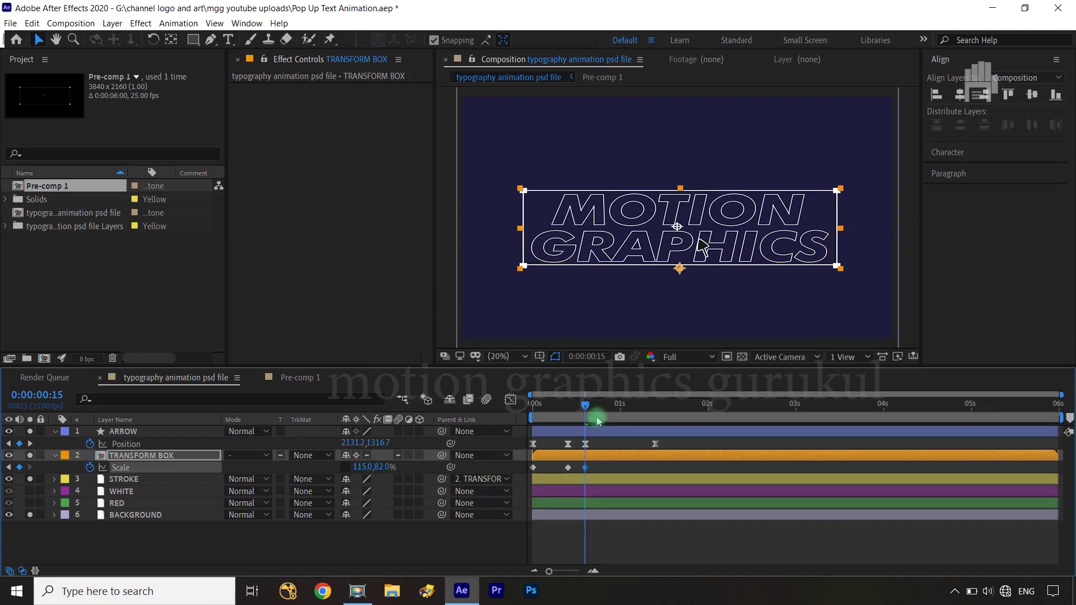
{"action": "key", "text": "shift+Page_Down"}
{"action": "key", "text": "shift+Page_Down"}
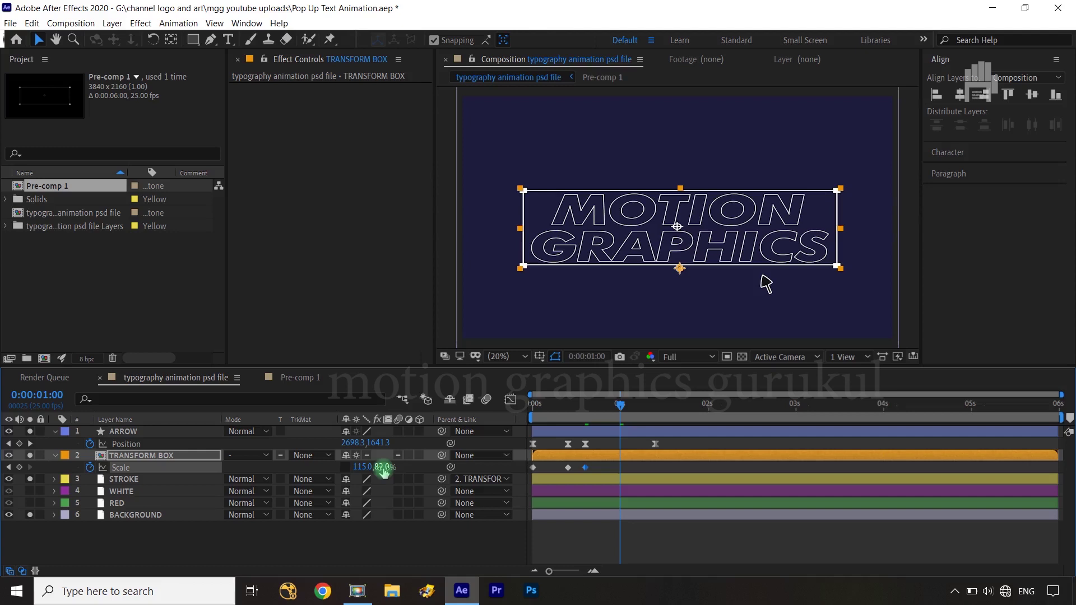
{"action": "left_click_drag", "start_coordinate": [388, 467], "coordinate": [397, 466]}
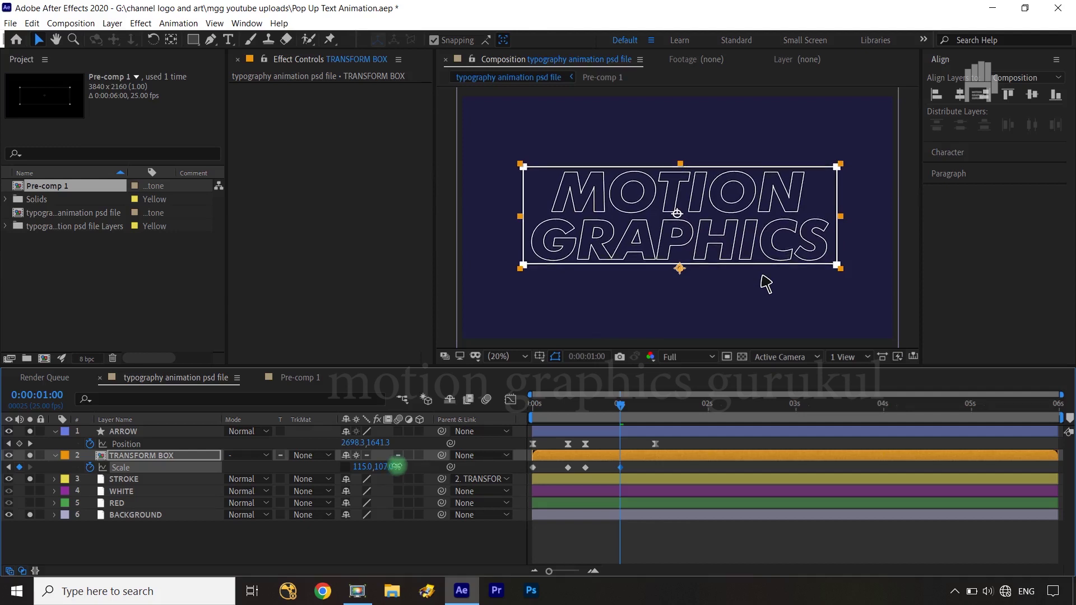
{"action": "left_click", "coordinate": [360, 467]}
{"action": "type", "text": "9"}
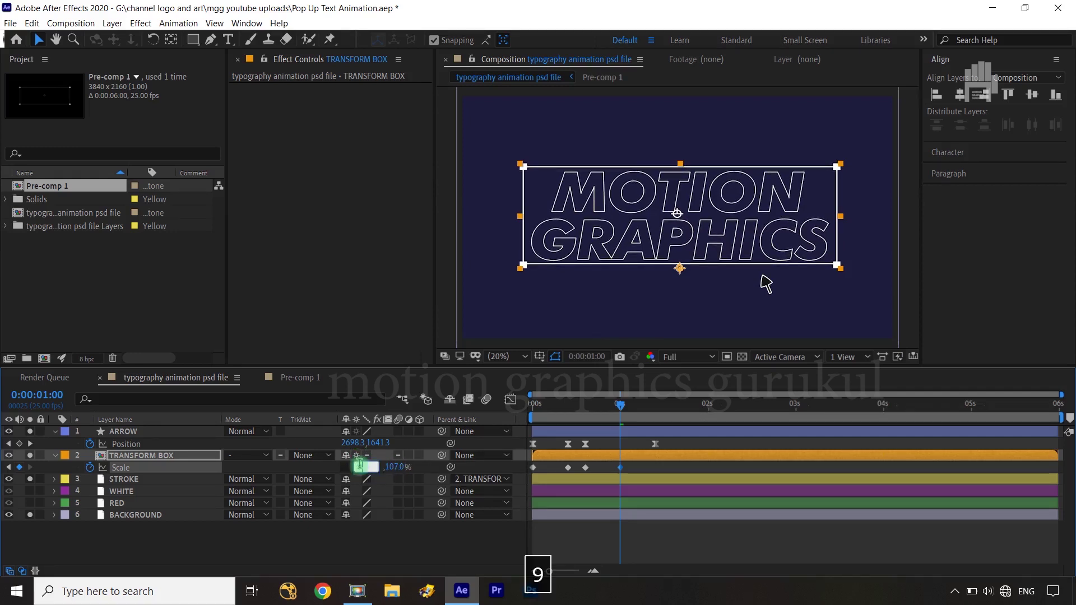
{"action": "type", "text": "0"}
{"action": "left_click", "coordinate": [360, 542]}
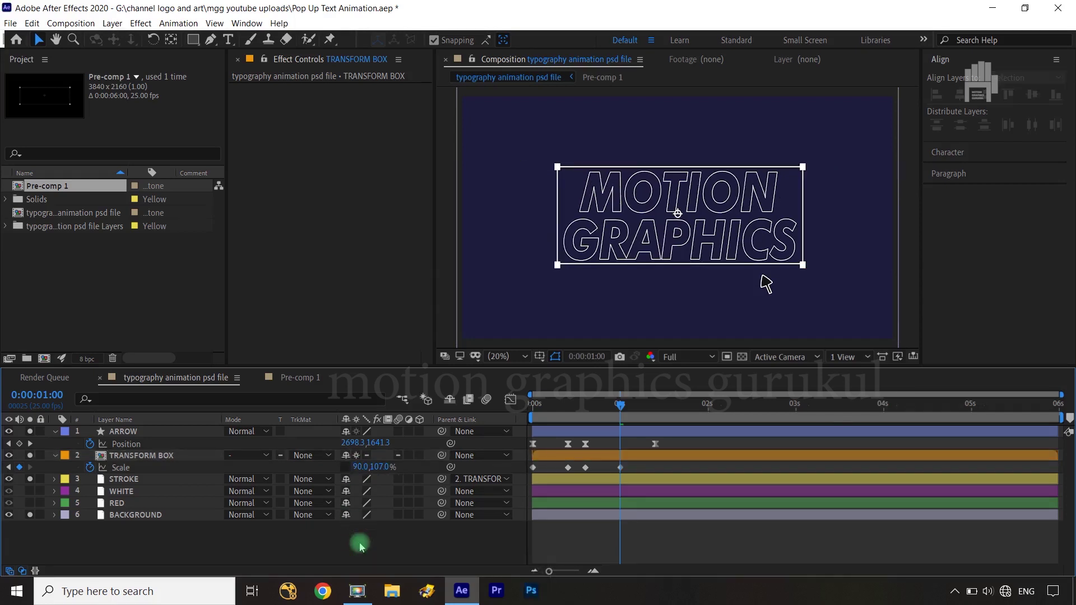
At 0:00:01:07, set Scale back to 100, 100%, then select all the Scale keyframes.
{"action": "key", "text": "shift+Page_Down"}
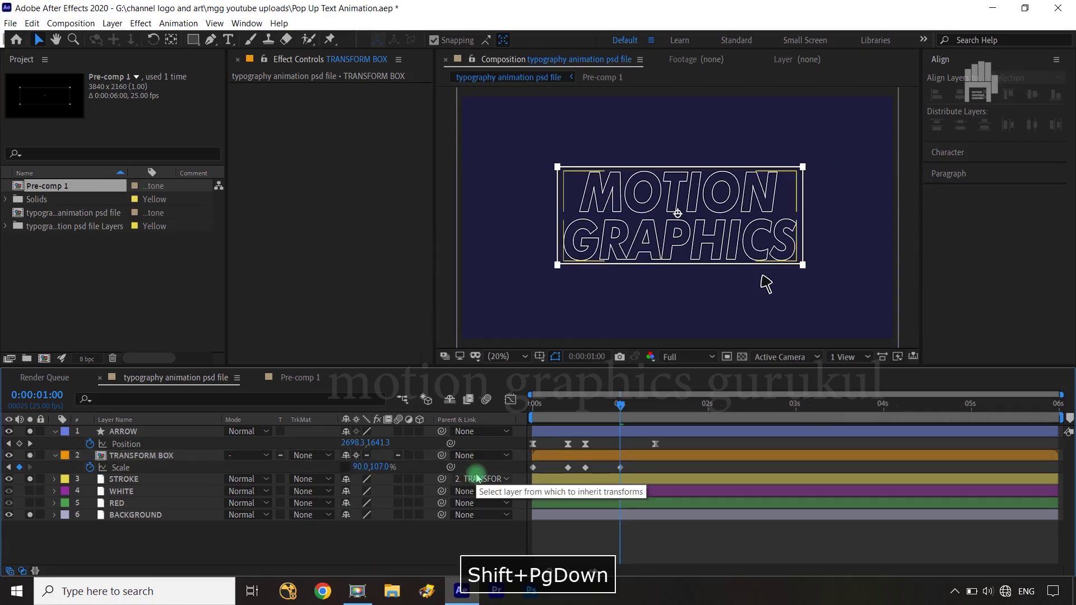
{"action": "key", "text": "ctrl+Left"}
{"action": "key", "text": "ctrl+Left"}
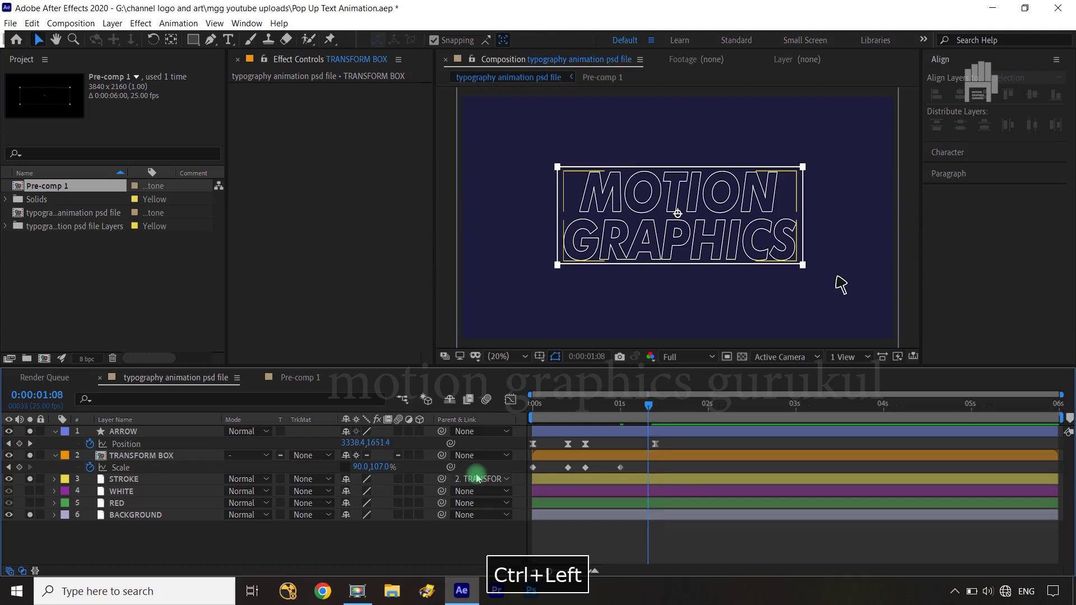
{"action": "key", "text": "ctrl+Left"}
{"action": "left_click", "coordinate": [358, 467]}
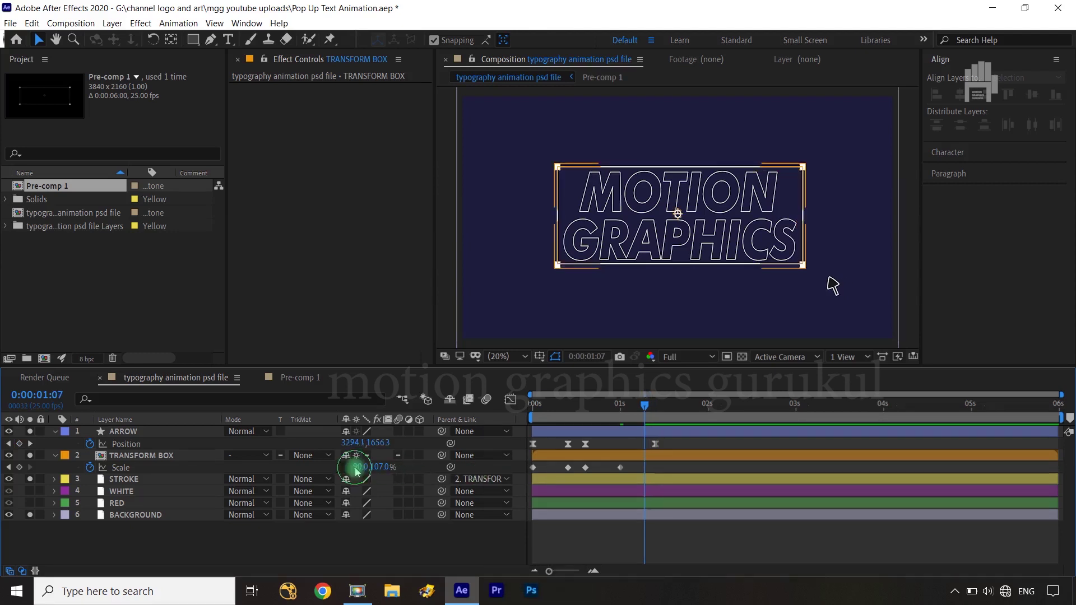
{"action": "type", "text": "100"}
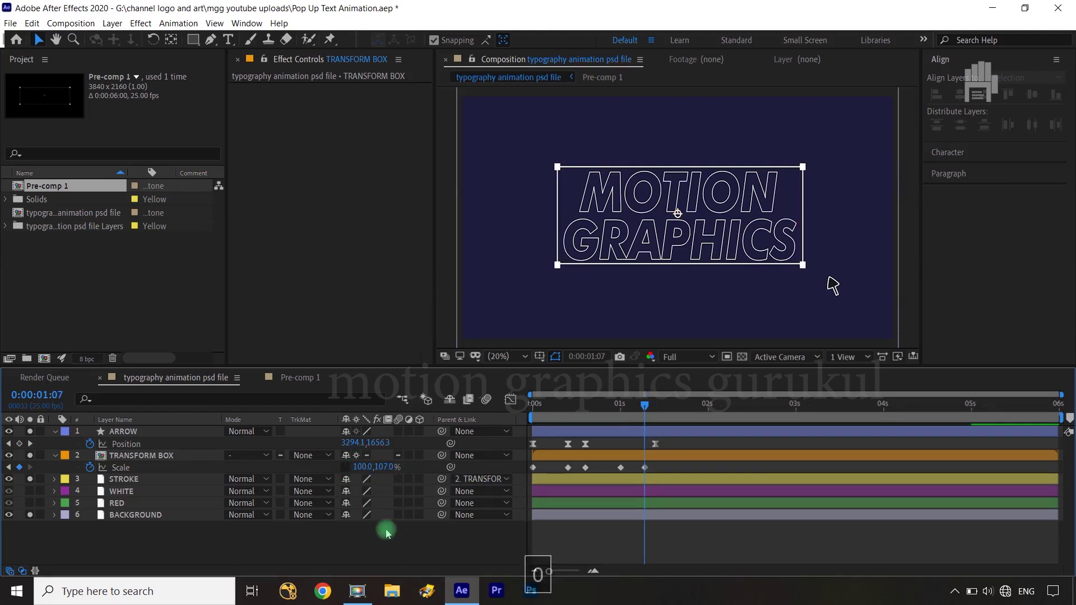
{"action": "key", "text": "Return"}
{"action": "left_click", "coordinate": [382, 468]}
{"action": "type", "text": "1"}
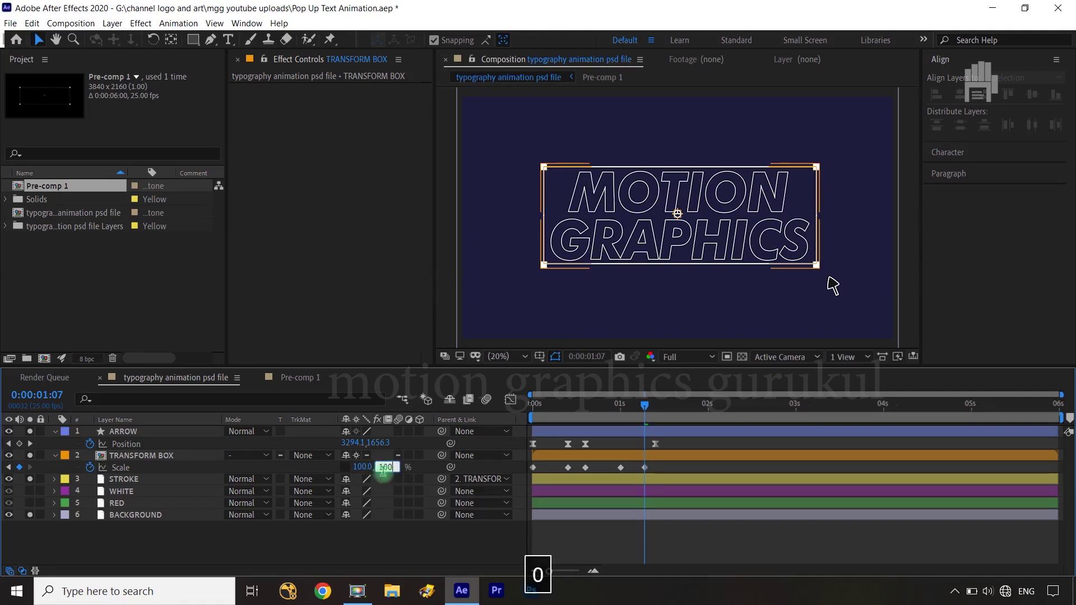
{"action": "key", "text": "Return"}
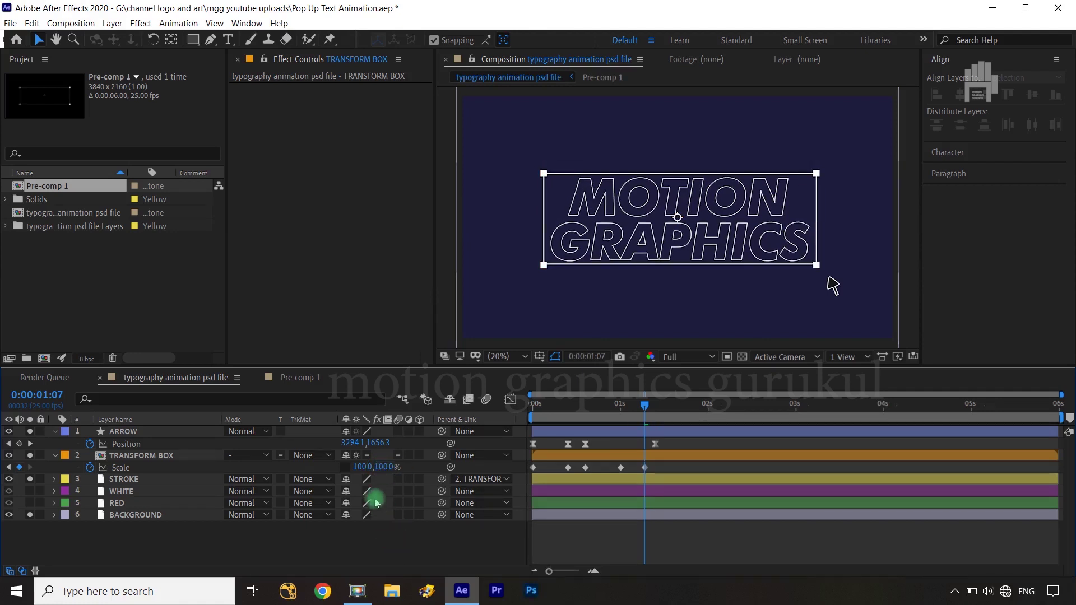
{"action": "left_click", "coordinate": [353, 469]}
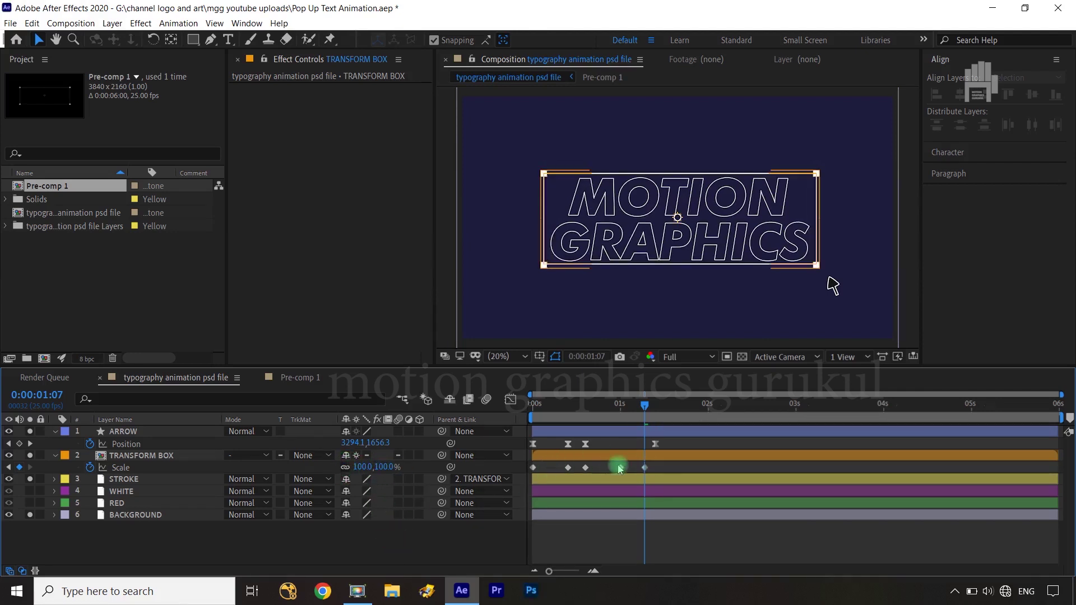
{"action": "left_click", "coordinate": [821, 172]}
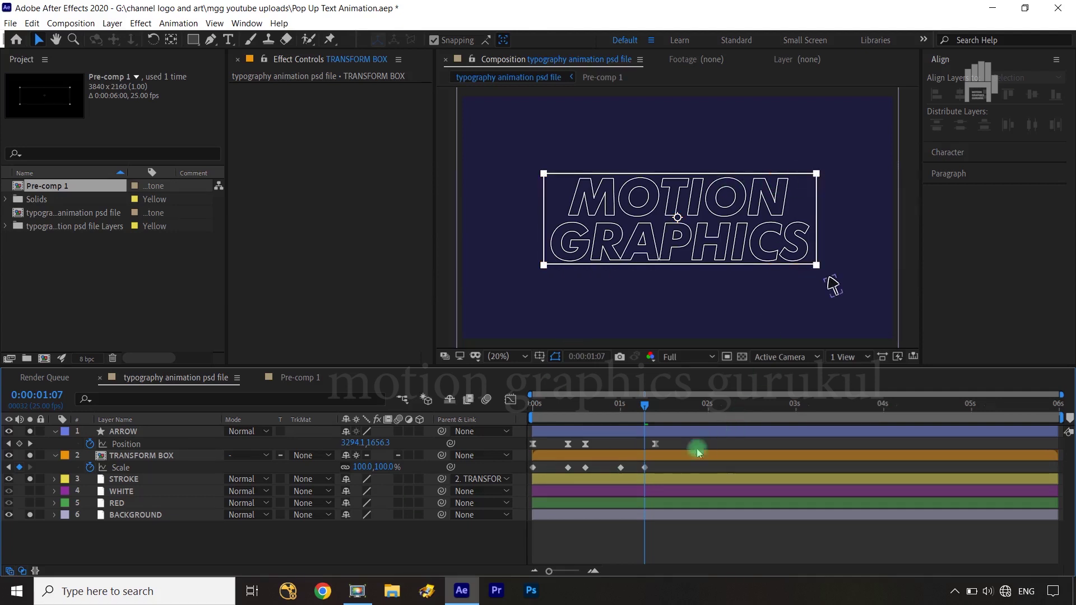
{"action": "left_click_drag", "start_coordinate": [657, 466], "coordinate": [532, 476]}
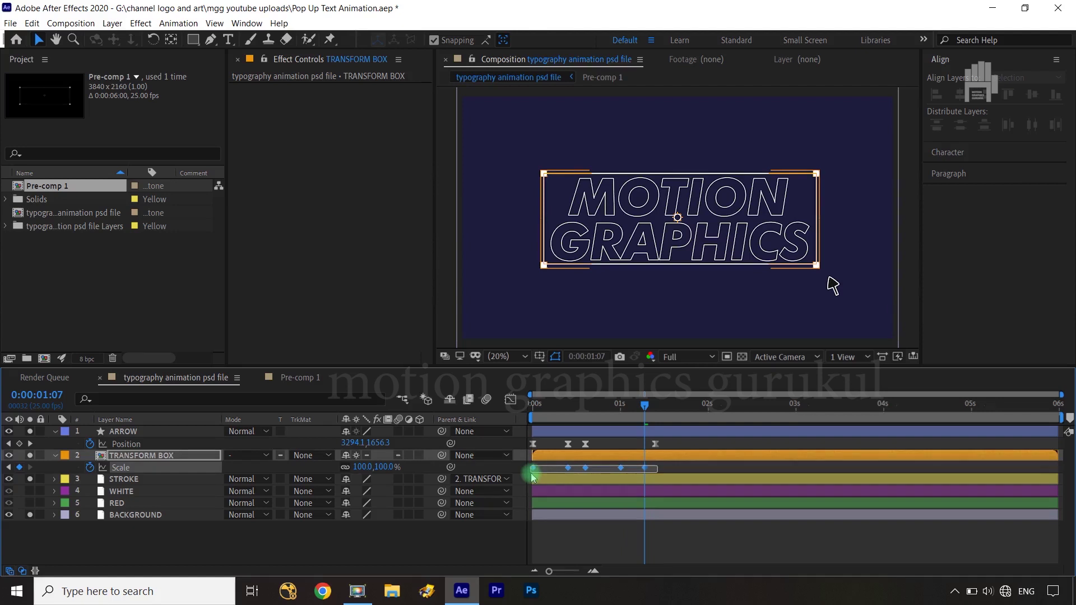
Easy-ease the Scale keyframes with F9 and isolate TRANSFORM BOX's Scale curve in the Graph Editor.
{"action": "key", "text": "F9"}
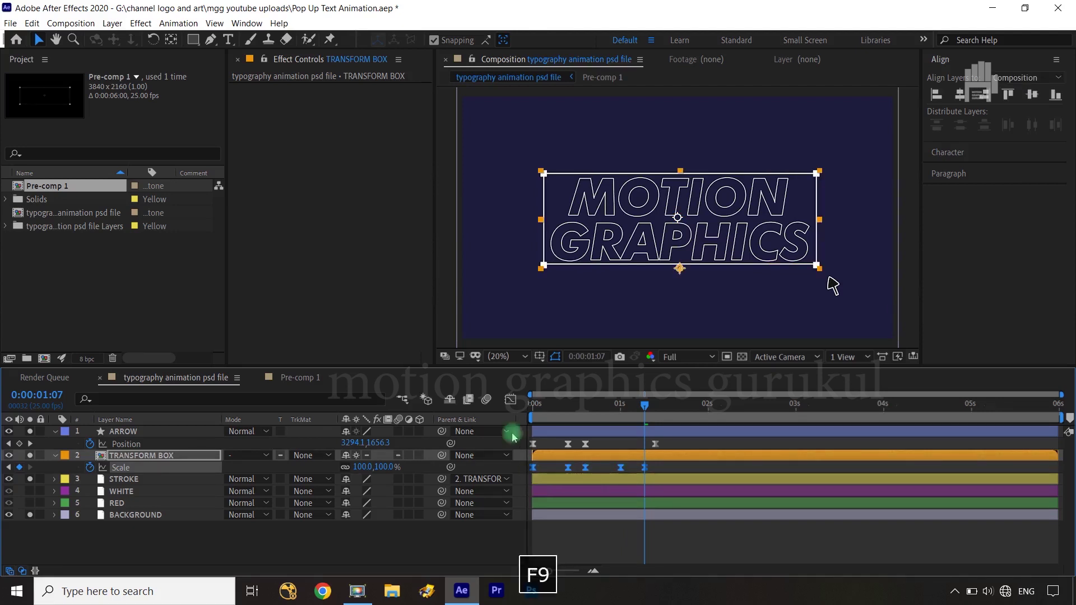
{"action": "left_click", "coordinate": [510, 402]}
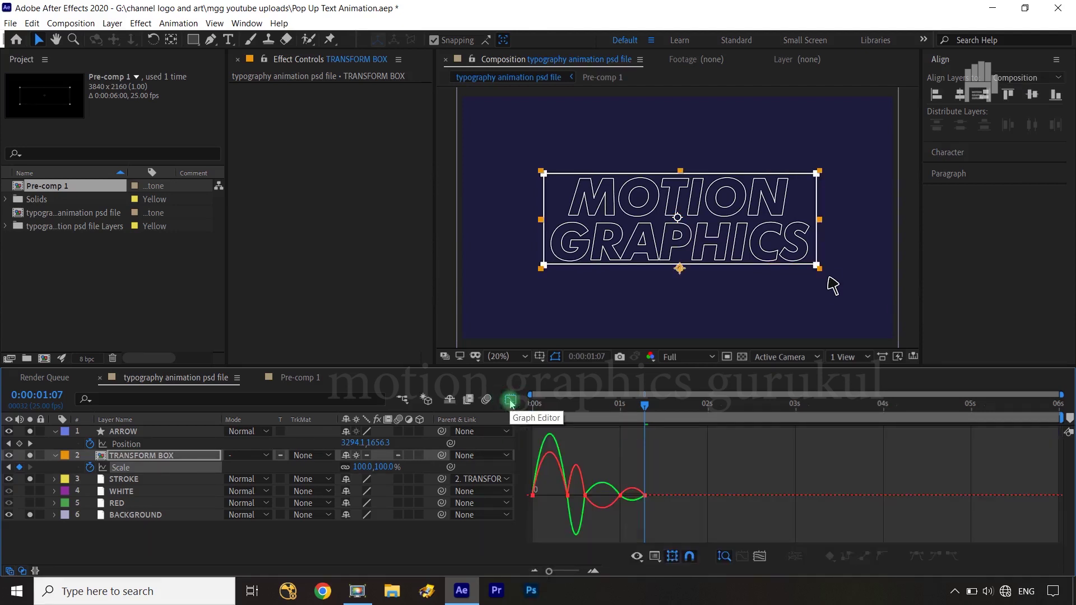
{"action": "left_click", "coordinate": [557, 494]}
{"action": "left_click", "coordinate": [532, 493]}
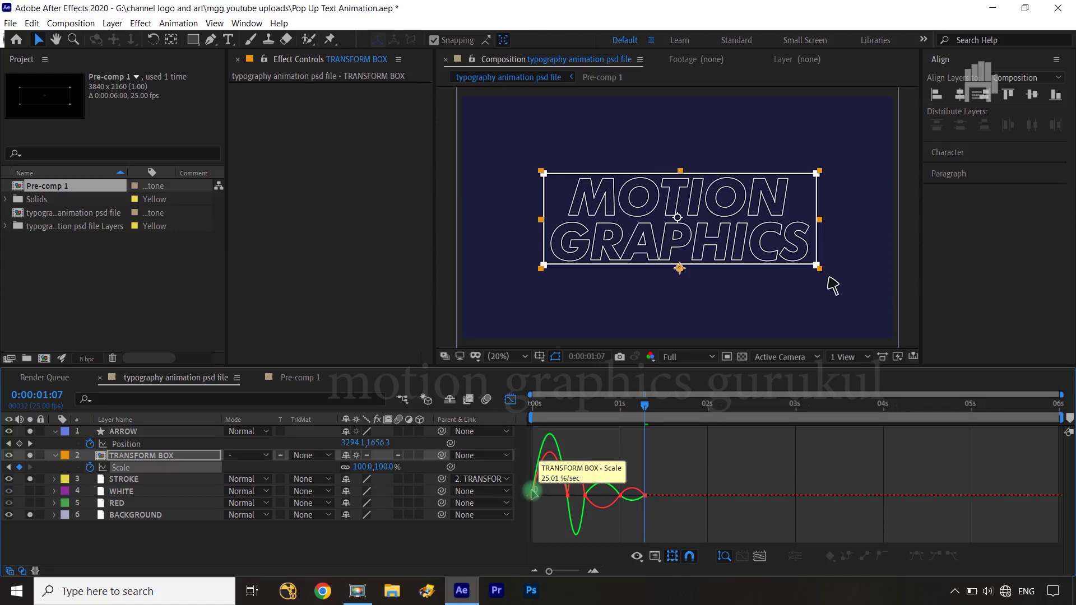
{"action": "scroll", "coordinate": [532, 493], "scroll_direction": "up", "scroll_amount": 5}
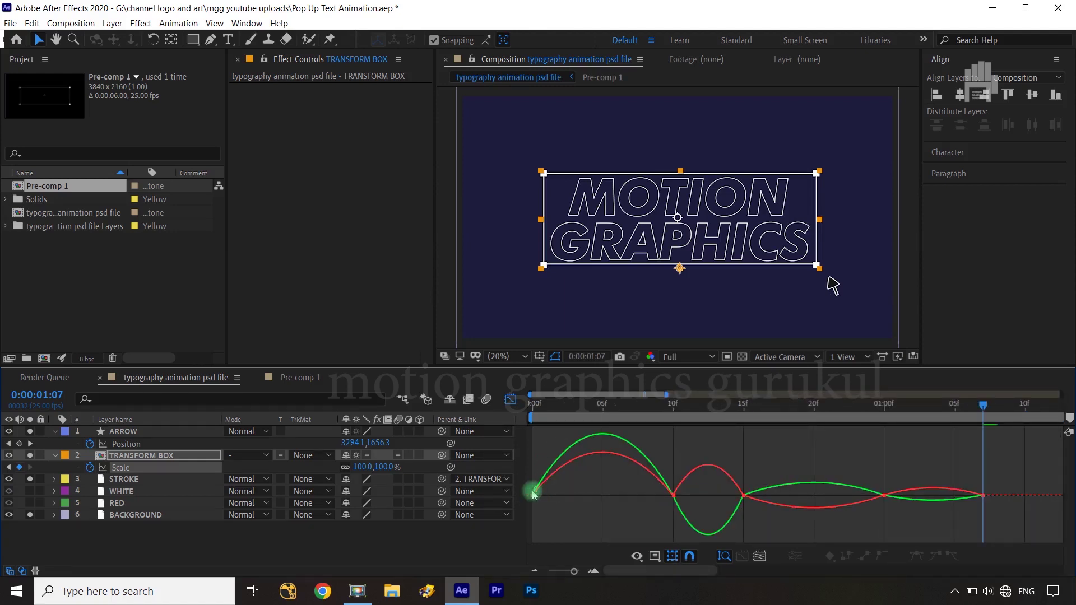
{"action": "left_click", "coordinate": [163, 428]}
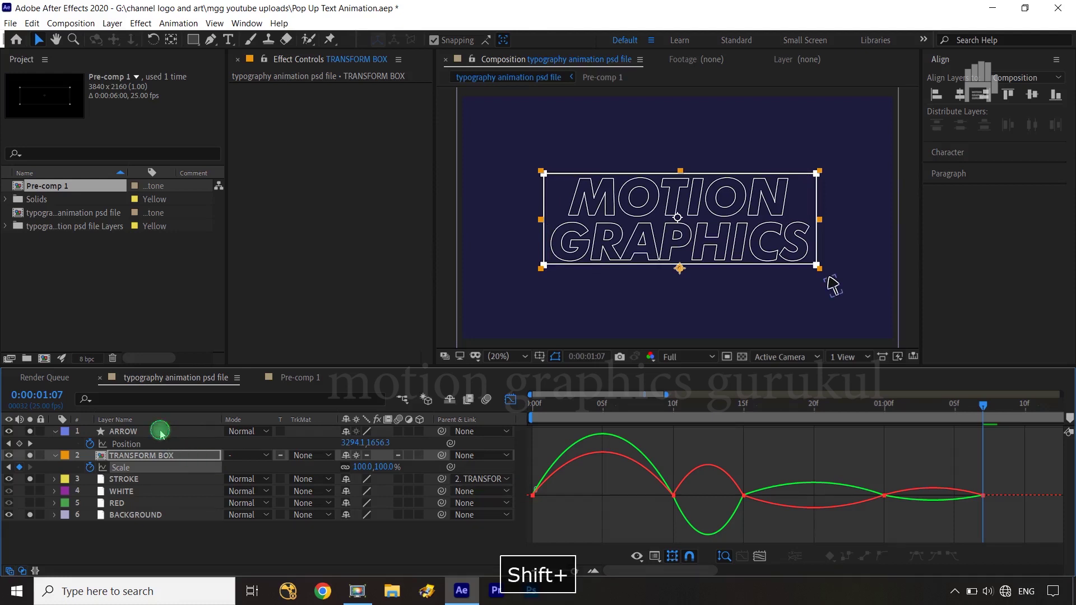
{"action": "left_click", "coordinate": [162, 431], "text": "shift"}
{"action": "left_click", "coordinate": [145, 444], "text": "ctrl"}
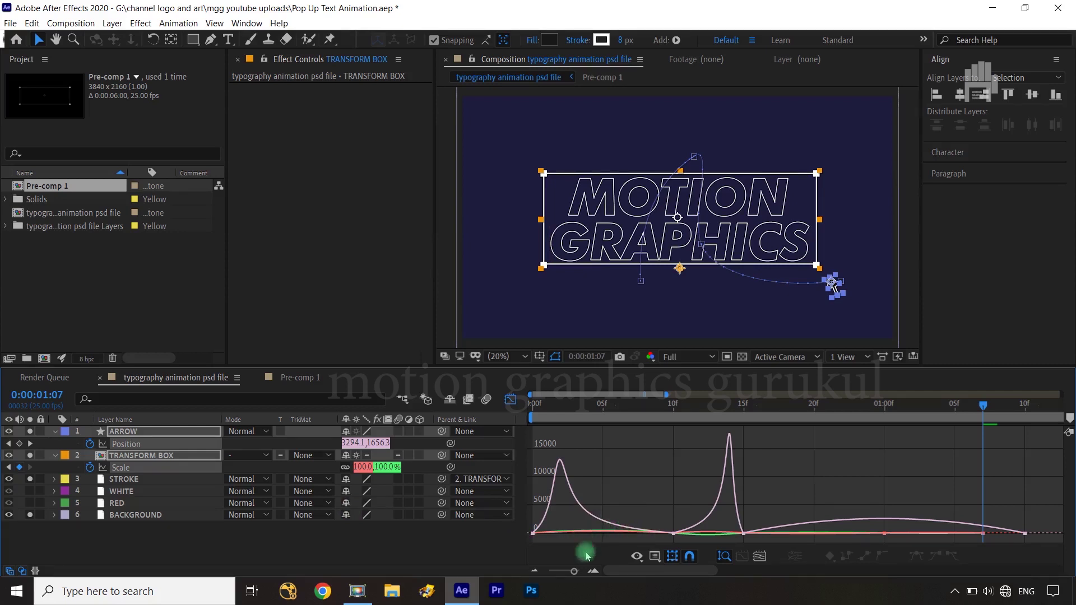
{"action": "left_click", "coordinate": [303, 532]}
{"action": "left_click", "coordinate": [149, 468]}
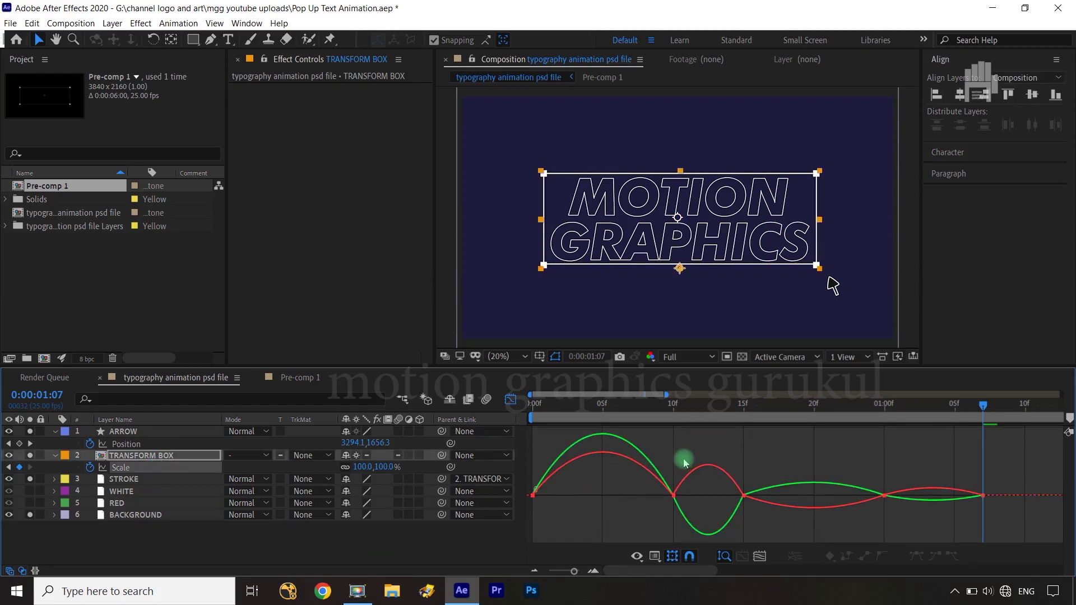
Drag the speed-graph influence handles to lengthen the ease into the final Scale keyframe.
{"action": "mouse_move", "coordinate": [681, 457]}
{"action": "left_mouse_down"}
{"action": "mouse_move", "coordinate": [657, 514]}
{"action": "mouse_move", "coordinate": [579, 497]}
{"action": "left_mouse_up"}
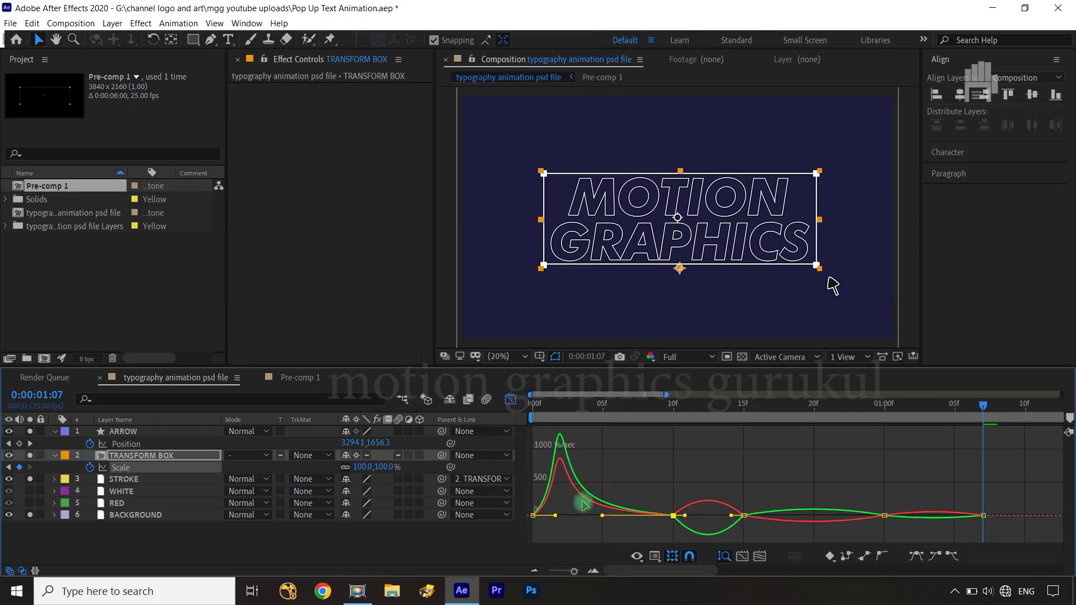
{"action": "mouse_move", "coordinate": [664, 487]}
{"action": "left_mouse_down"}
{"action": "mouse_move", "coordinate": [693, 548]}
{"action": "mouse_move", "coordinate": [693, 520]}
{"action": "mouse_move", "coordinate": [720, 517]}
{"action": "left_mouse_up"}
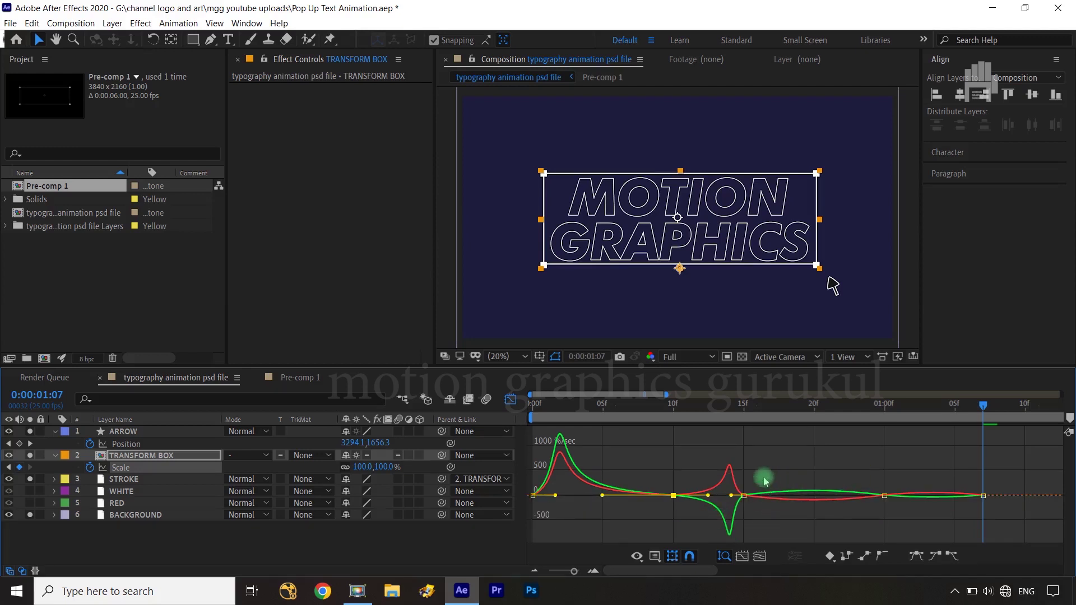
{"action": "mouse_move", "coordinate": [729, 473]}
{"action": "left_mouse_down"}
{"action": "mouse_move", "coordinate": [768, 516]}
{"action": "mouse_move", "coordinate": [787, 497]}
{"action": "left_mouse_up"}
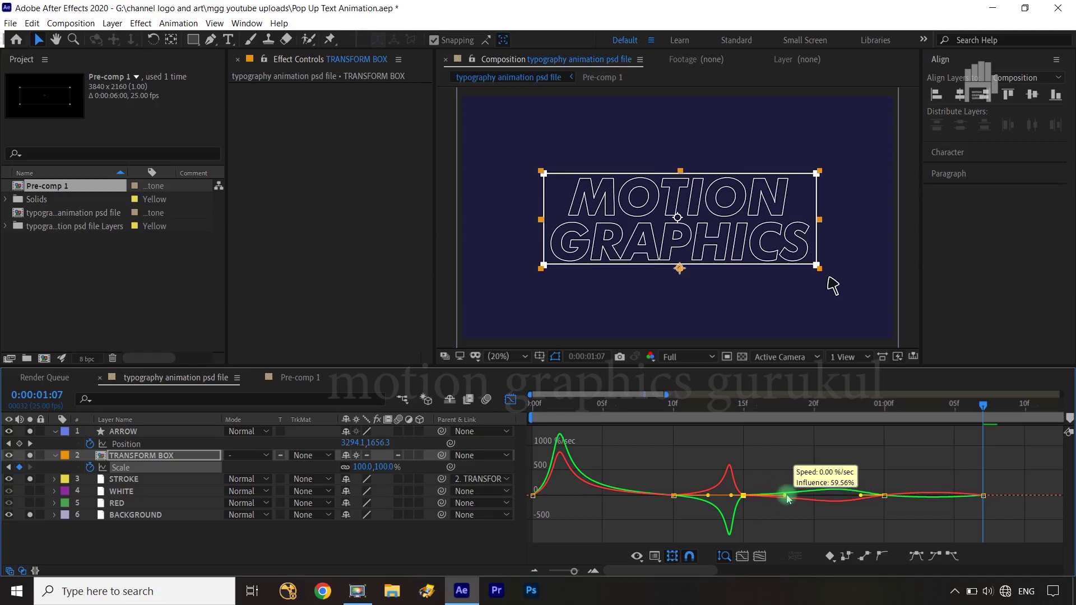
{"action": "left_click_drag", "start_coordinate": [788, 497], "coordinate": [787, 497]}
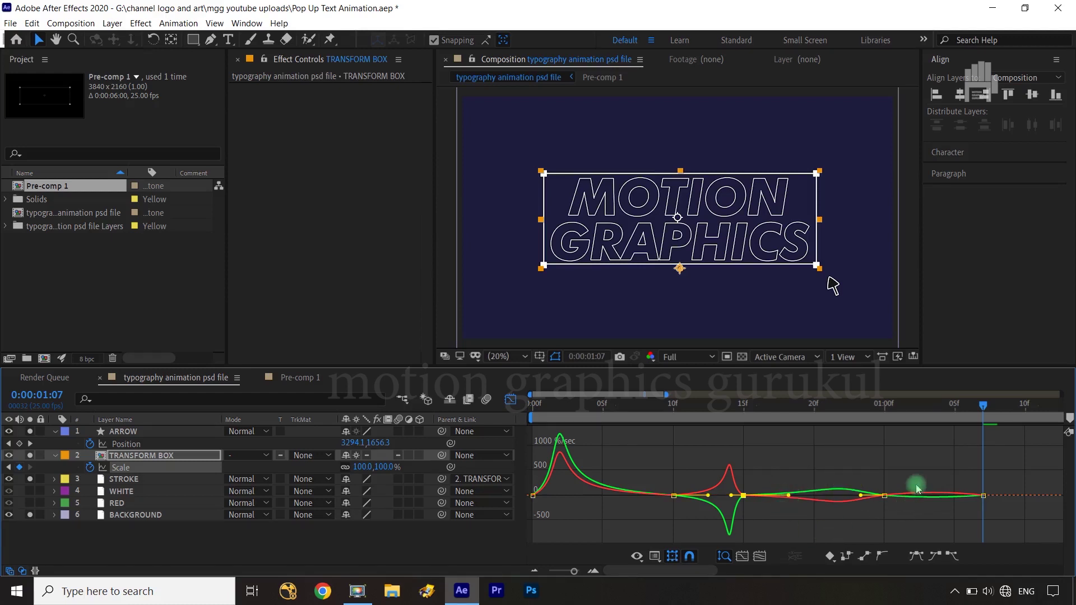
{"action": "left_click_drag", "start_coordinate": [908, 476], "coordinate": [873, 522]}
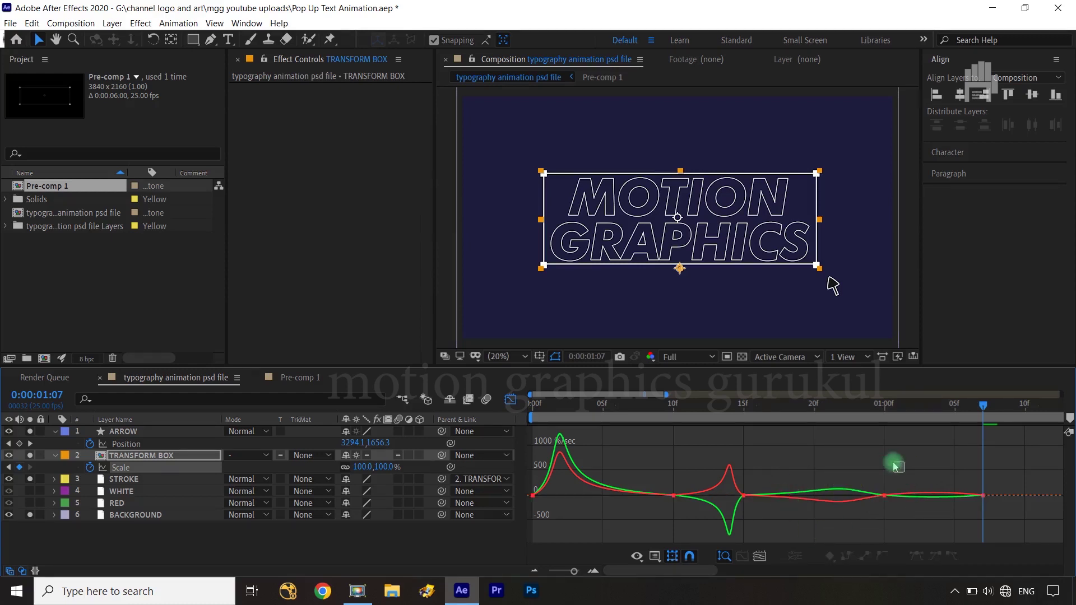
{"action": "left_click", "coordinate": [982, 496]}
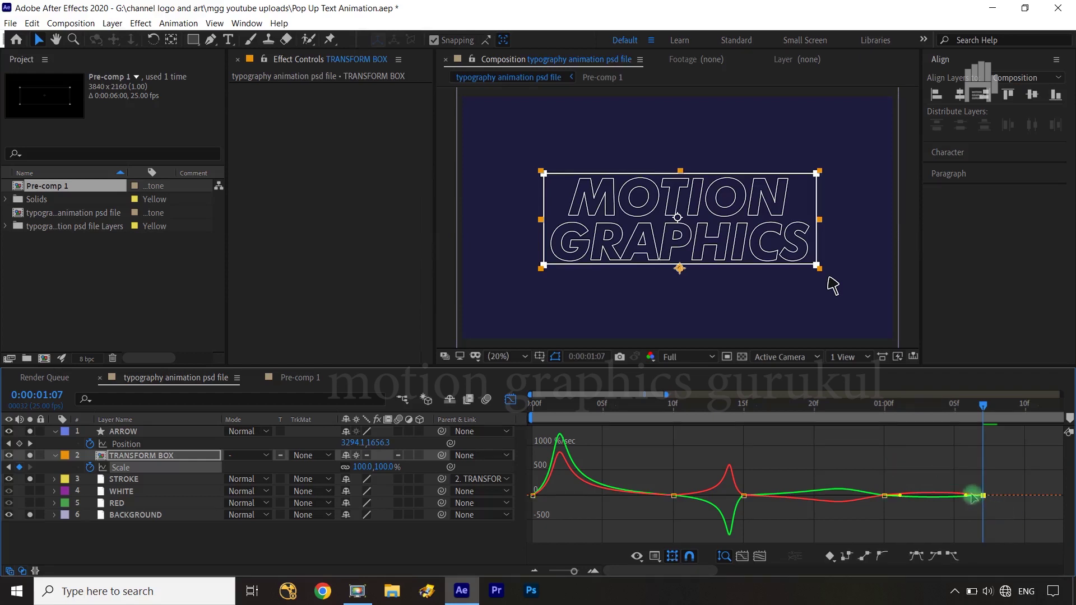
{"action": "left_click_drag", "start_coordinate": [962, 498], "coordinate": [946, 500]}
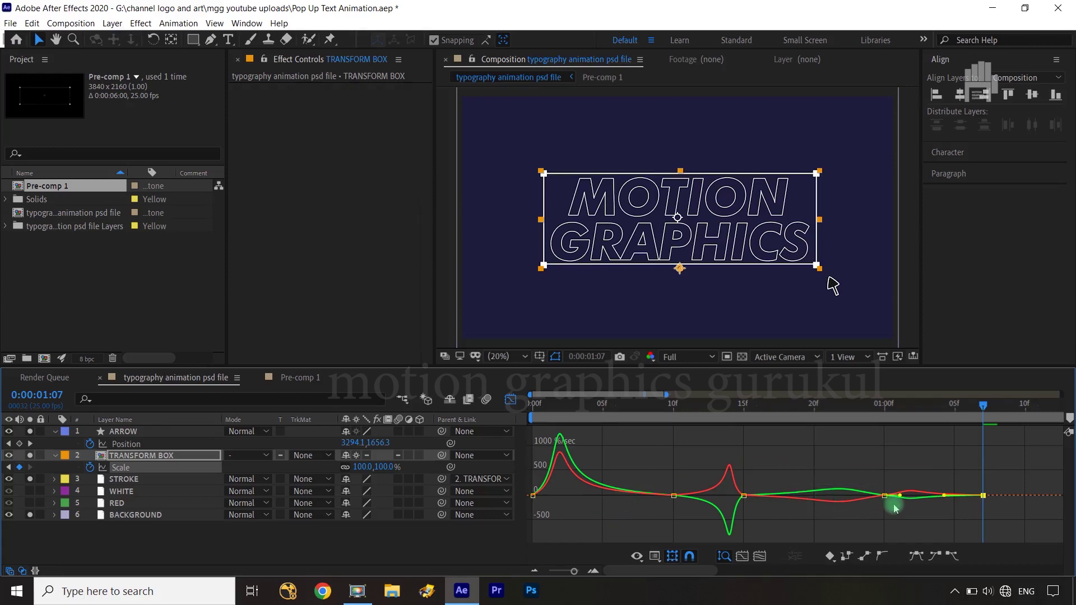
{"action": "left_click", "coordinate": [55, 431]}
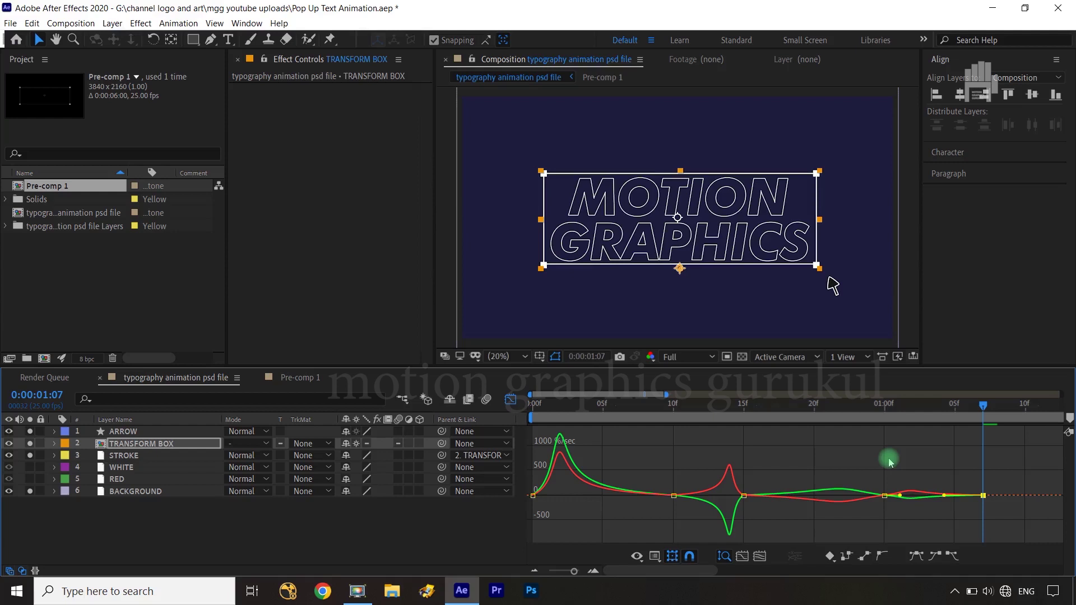
{"action": "left_click", "coordinate": [115, 528]}
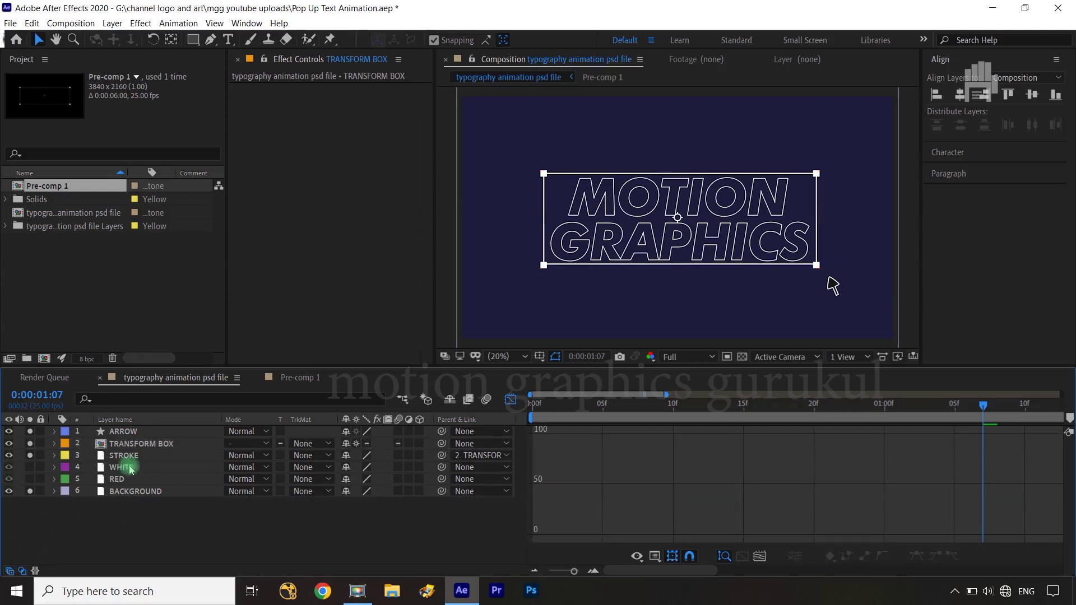
{"action": "left_click", "coordinate": [510, 399]}
{"action": "left_click", "coordinate": [939, 434]}
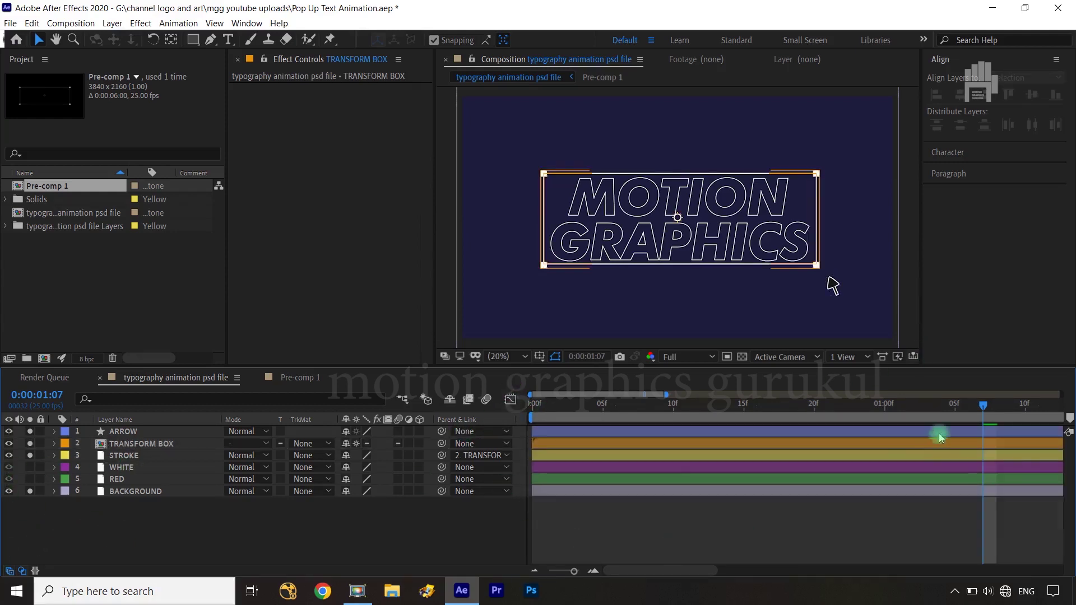
{"action": "mouse_move", "coordinate": [798, 418]}
{"action": "left_mouse_down"}
{"action": "mouse_move", "coordinate": [551, 429]}
{"action": "mouse_move", "coordinate": [632, 420]}
{"action": "left_mouse_up"}
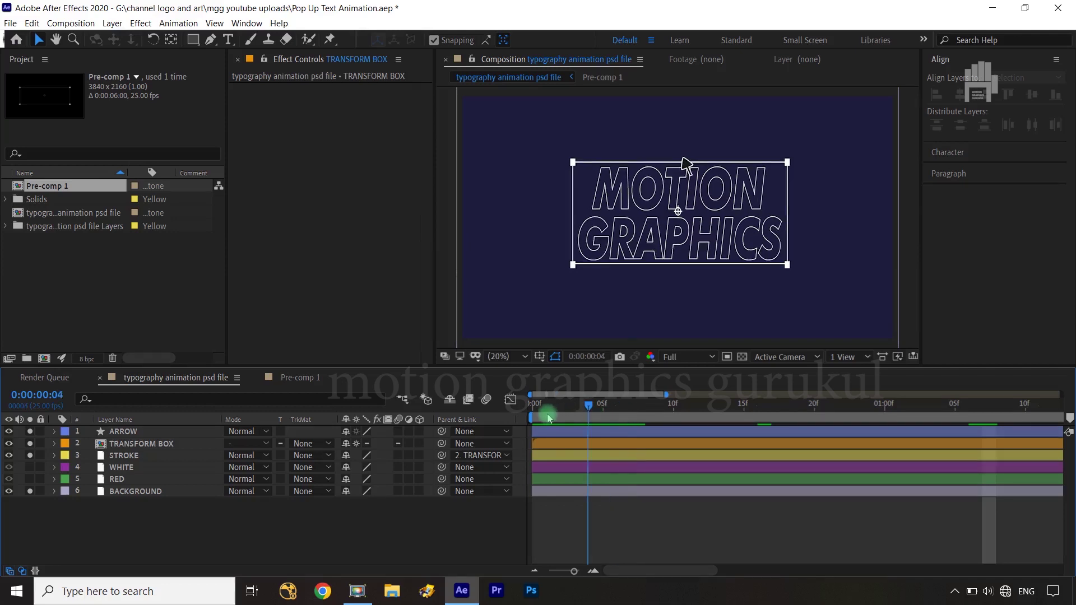
{"action": "mouse_move", "coordinate": [632, 420]}
{"action": "left_mouse_down"}
{"action": "mouse_move", "coordinate": [588, 409]}
{"action": "mouse_move", "coordinate": [660, 405]}
{"action": "left_mouse_up"}
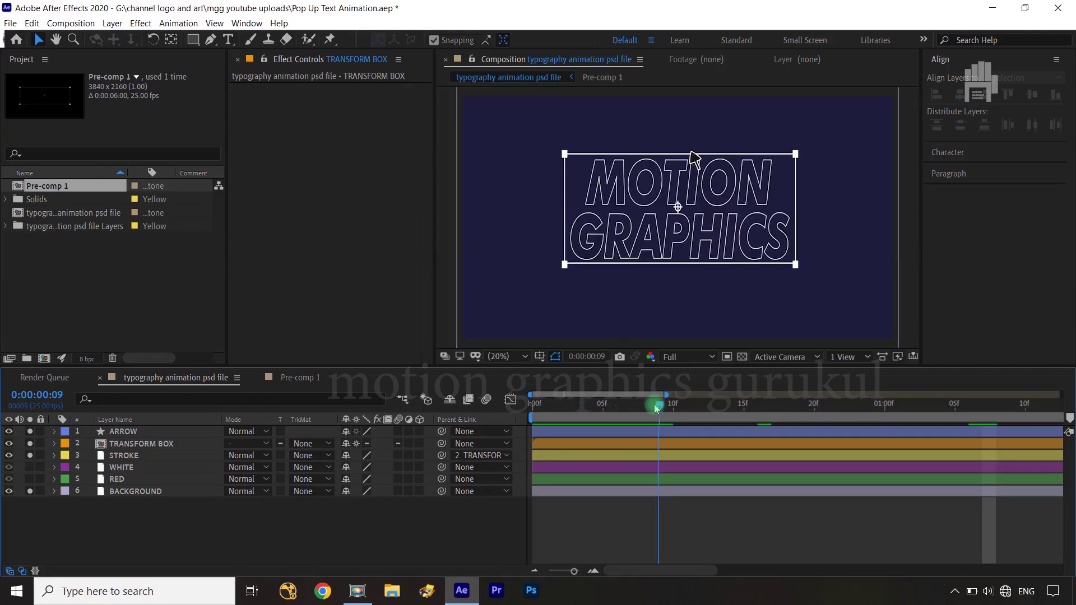
{"action": "left_click", "coordinate": [150, 443]}
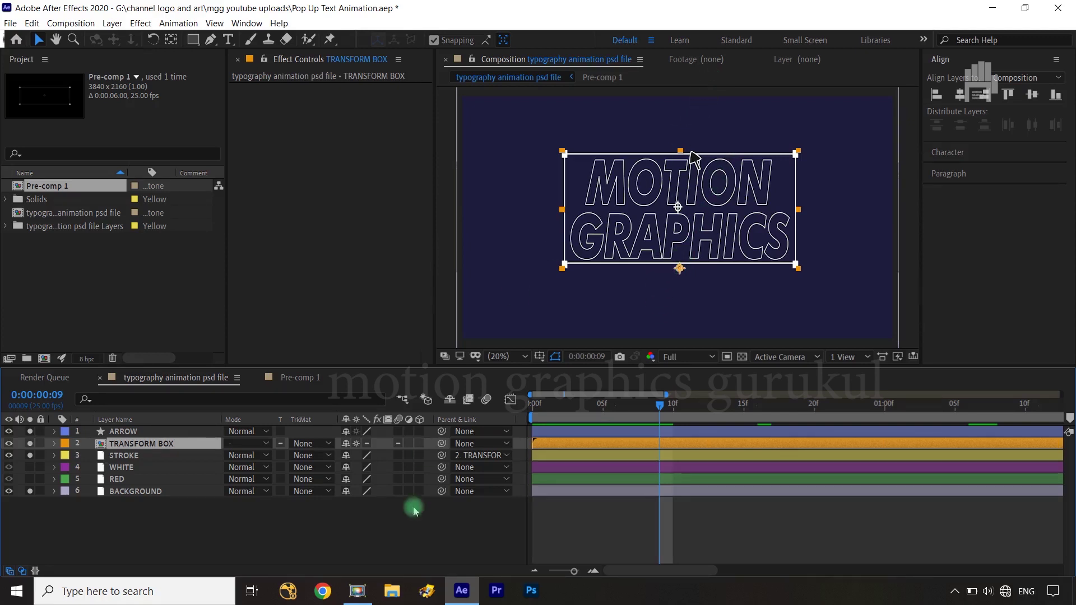
Move the RED layer up to sit just below ARROW.
{"action": "left_click", "coordinate": [409, 553]}
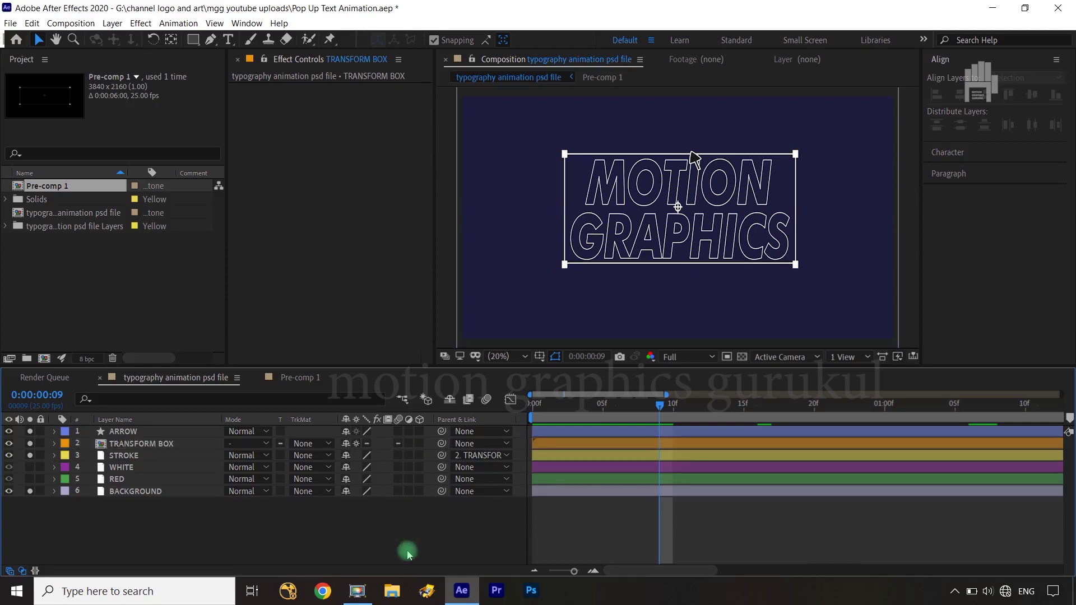
{"action": "left_click", "coordinate": [147, 468]}
{"action": "left_click", "coordinate": [147, 478]}
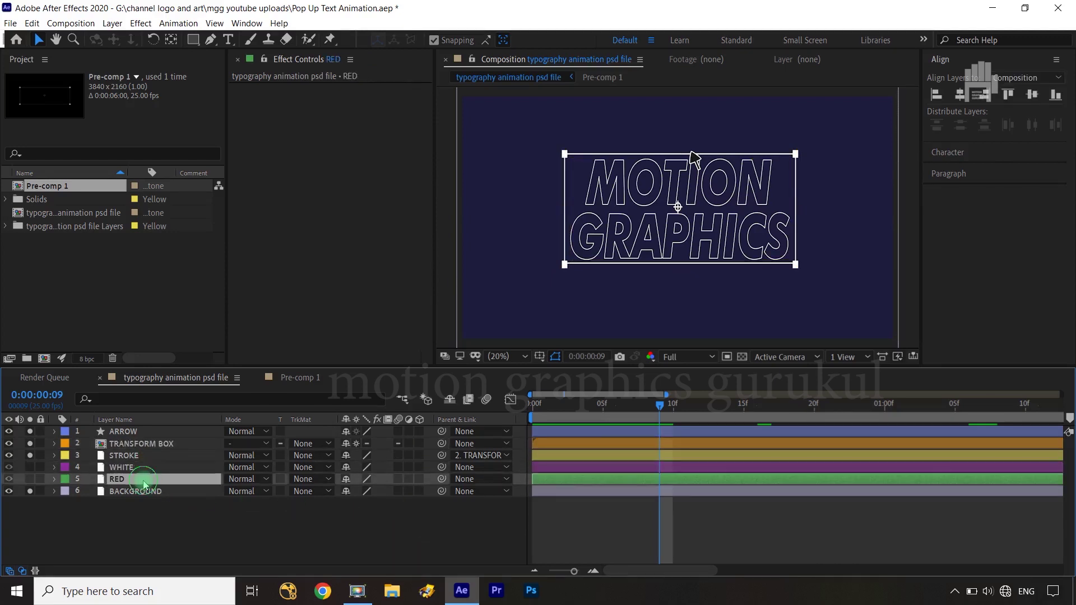
{"action": "left_click", "coordinate": [282, 537]}
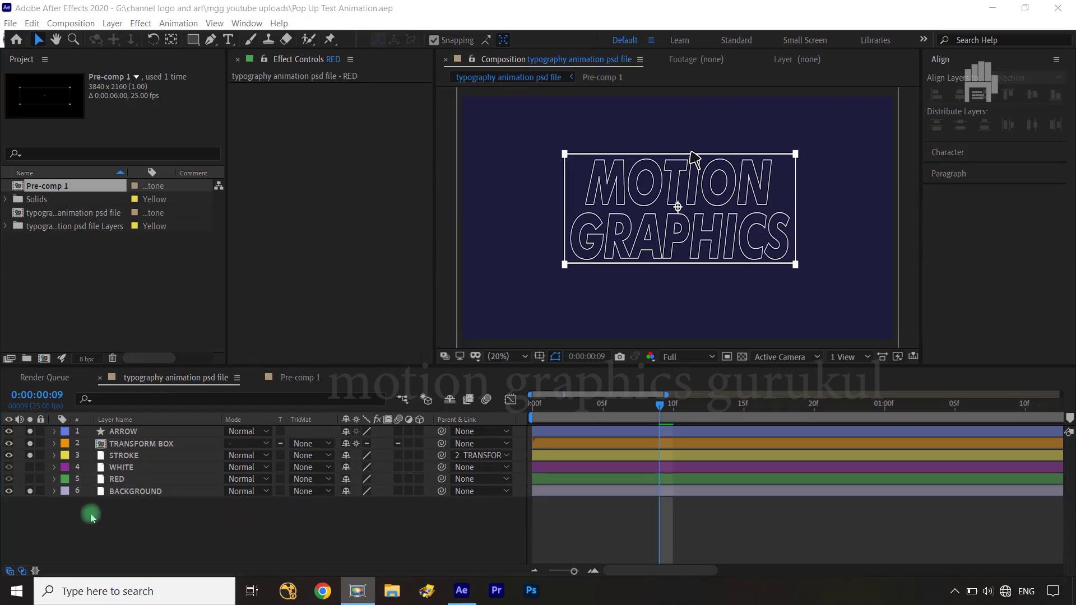
{"action": "left_click", "coordinate": [123, 483]}
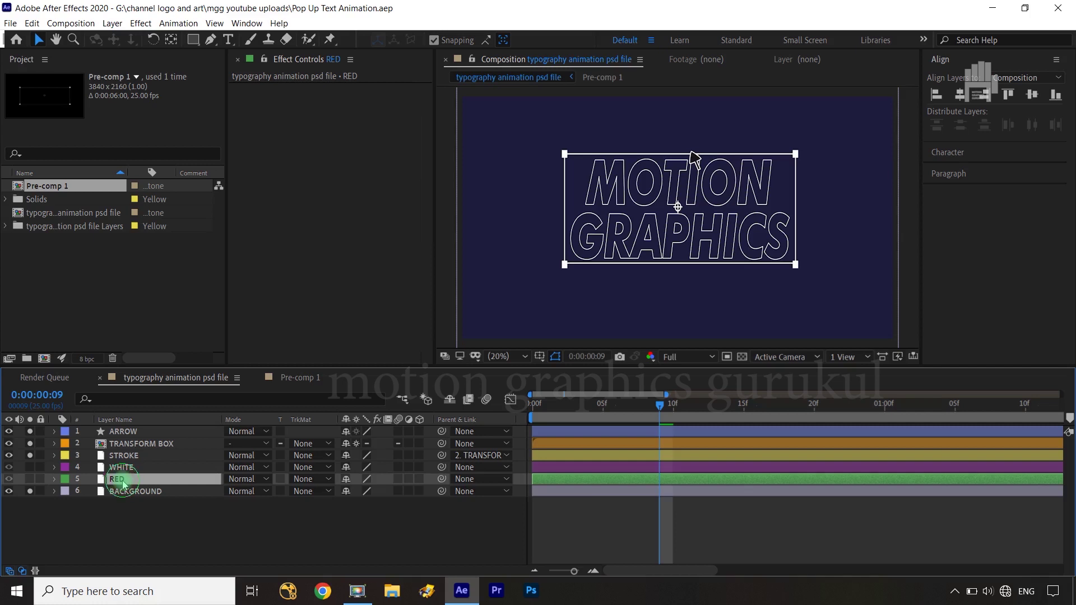
{"action": "left_click_drag", "start_coordinate": [123, 483], "coordinate": [123, 444]}
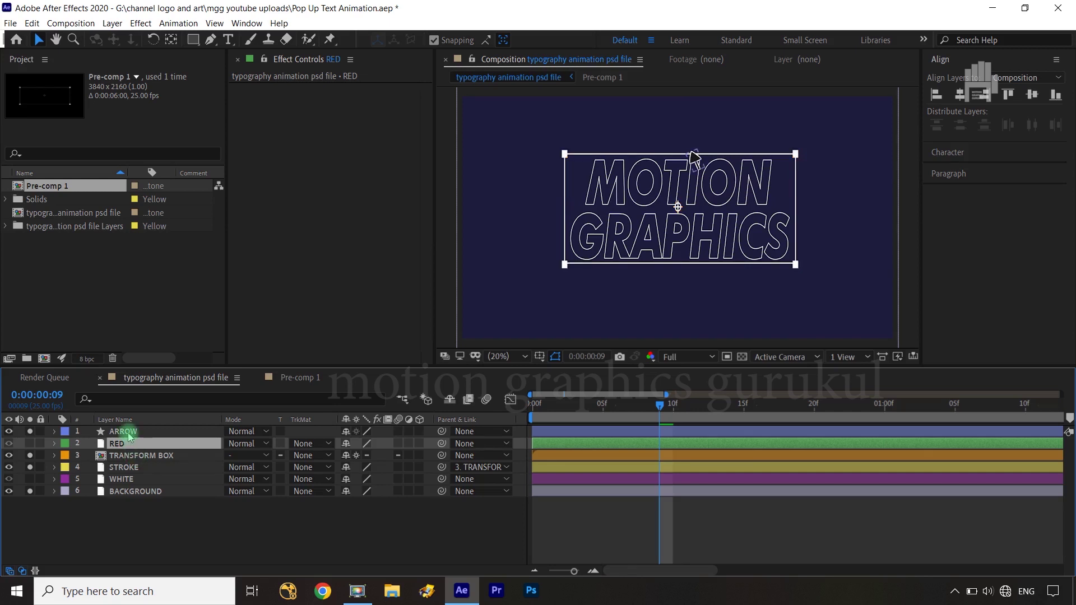
Copy TRANSFORM BOX's bouncing Scale keyframes and return to the composition start.
{"action": "left_click", "coordinate": [127, 458]}
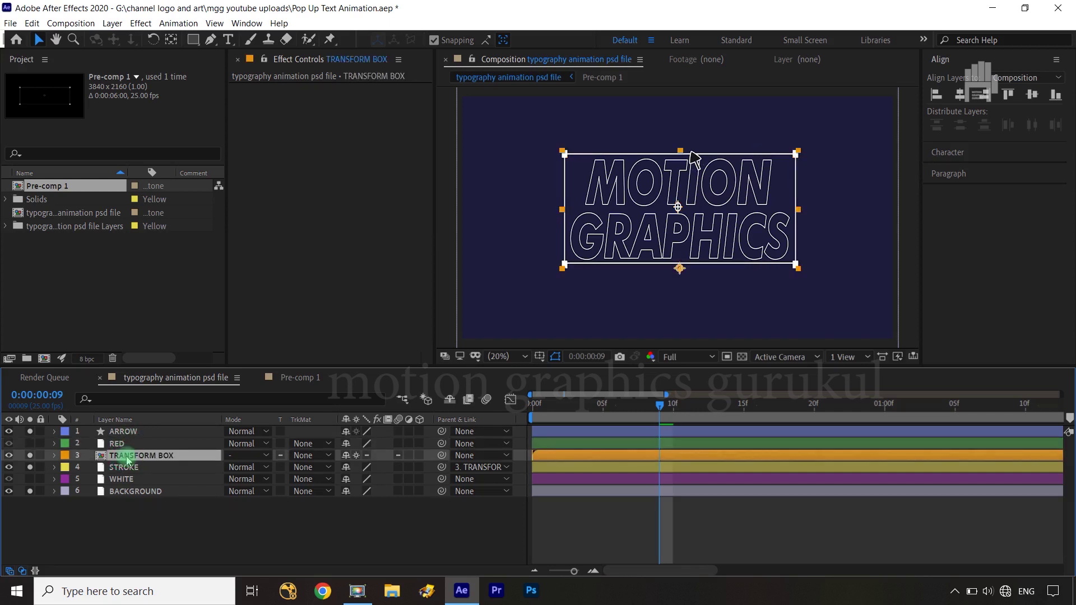
{"action": "key", "text": "s"}
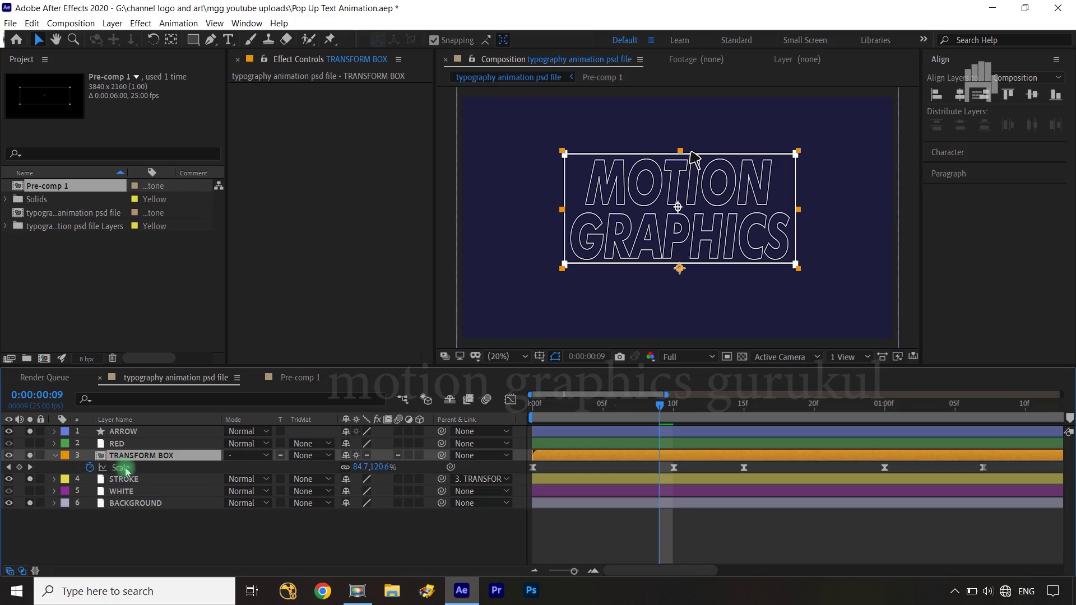
{"action": "left_click", "coordinate": [126, 469]}
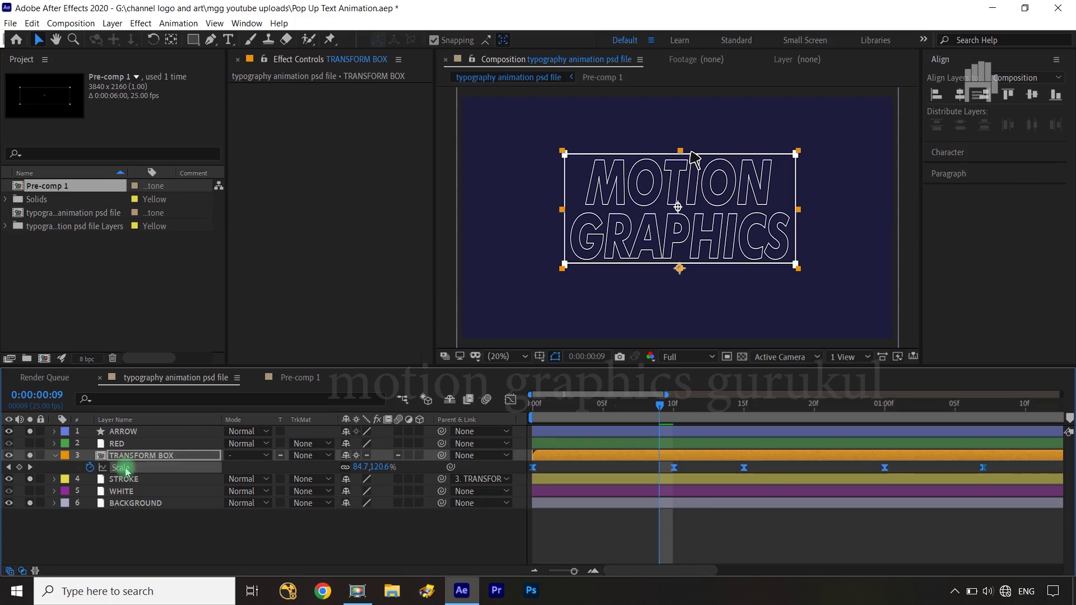
{"action": "key", "text": "ctrl+c"}
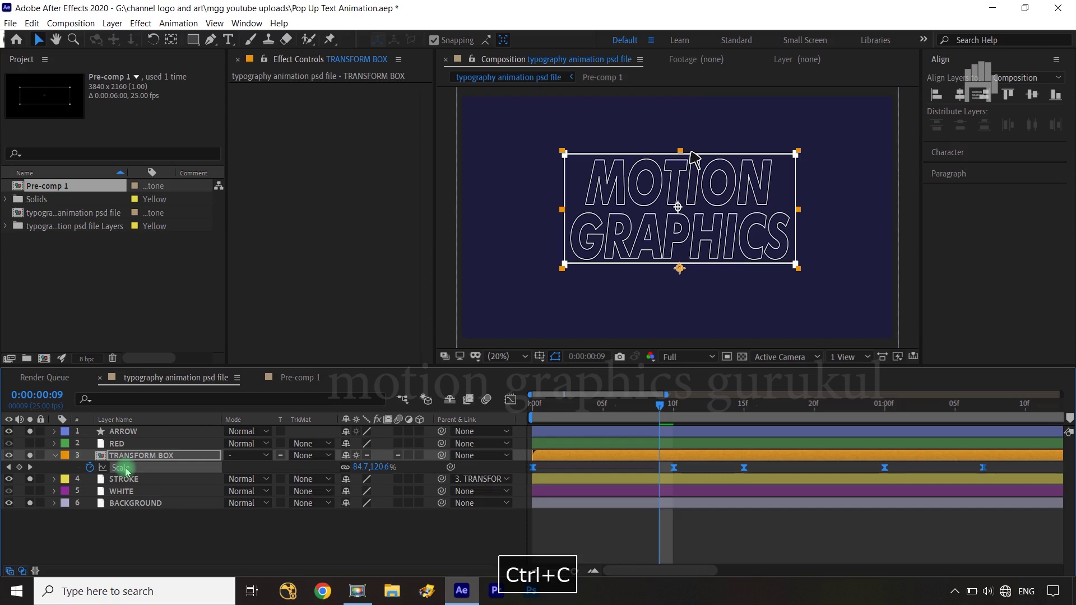
{"action": "key", "text": "Home"}
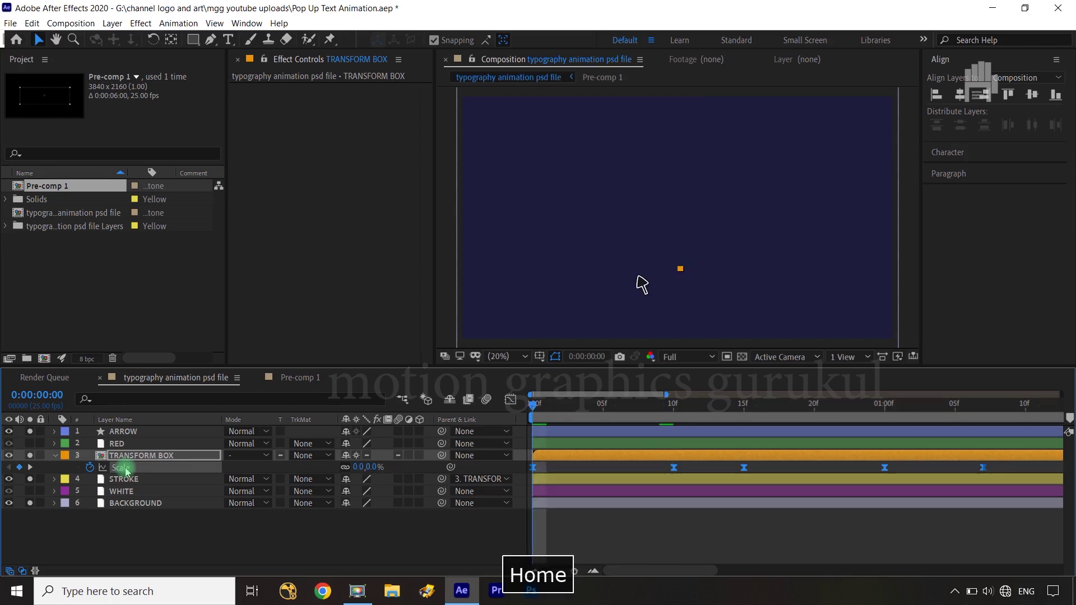
Solo RED and paste the Scale keyframes onto it starting at frame 0.
{"action": "left_click", "coordinate": [150, 444]}
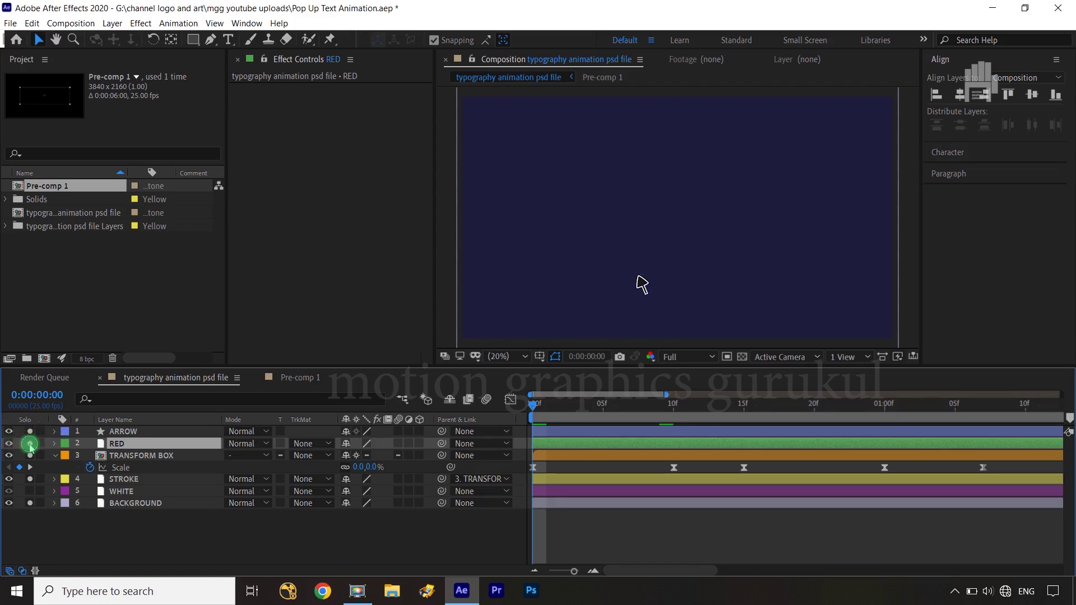
{"action": "left_click", "coordinate": [29, 443]}
{"action": "left_click", "coordinate": [51, 473]}
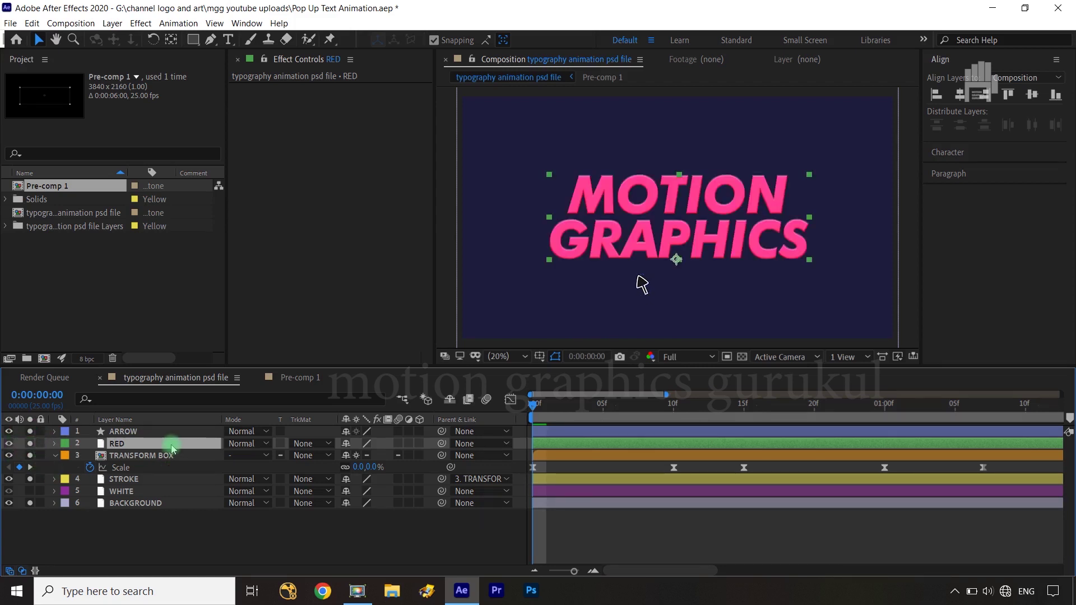
{"action": "key", "text": "s"}
{"action": "left_click", "coordinate": [90, 455]}
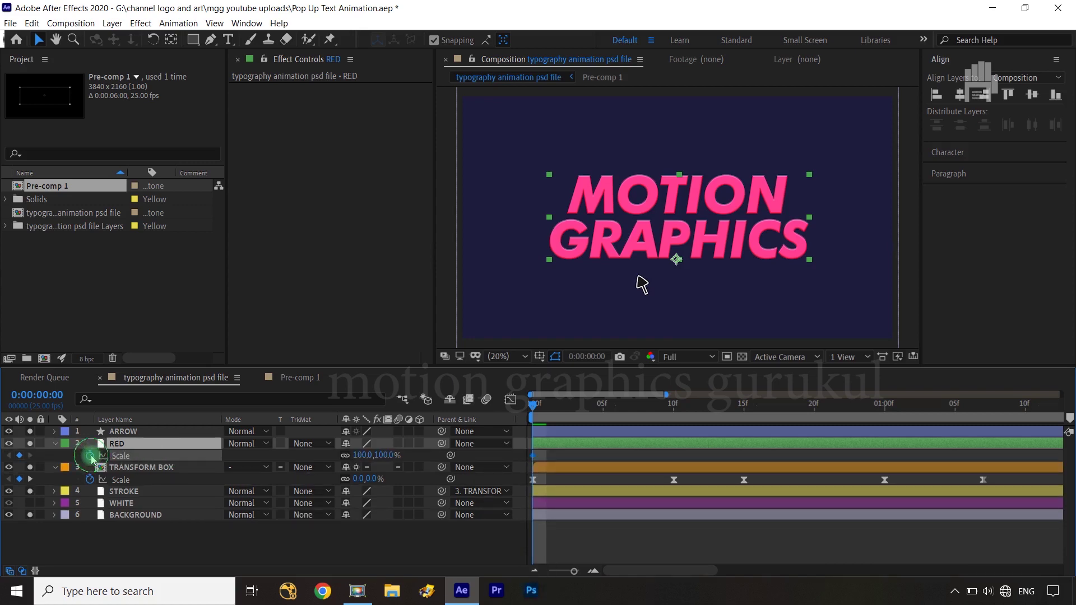
{"action": "key", "text": "ctrl+v"}
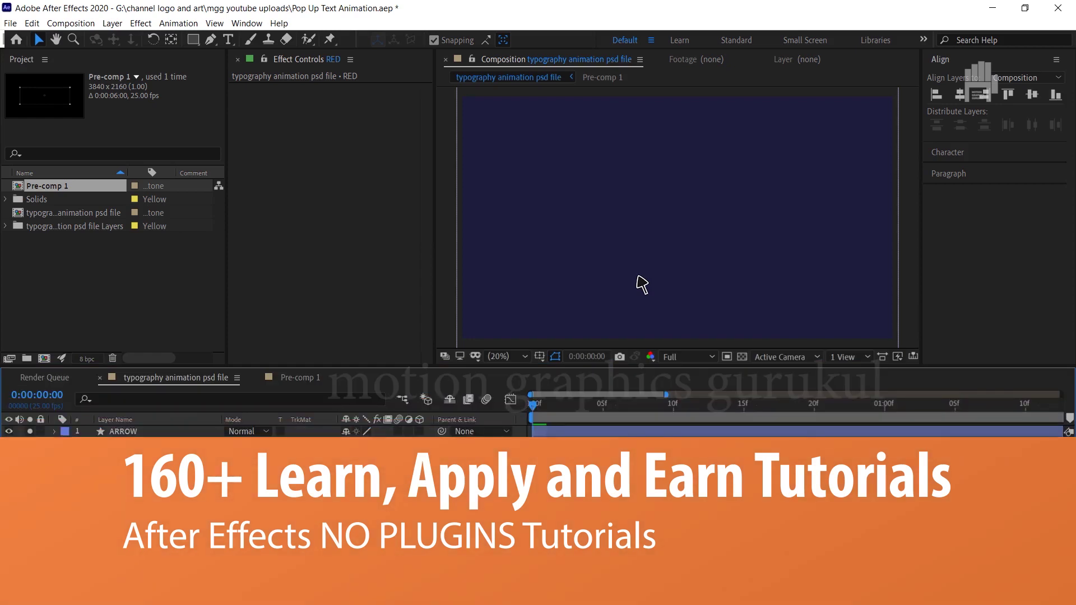
Solo the WHITE layer and paste the bouncing Scale keyframes onto it.
{"action": "left_click", "coordinate": [642, 284]}
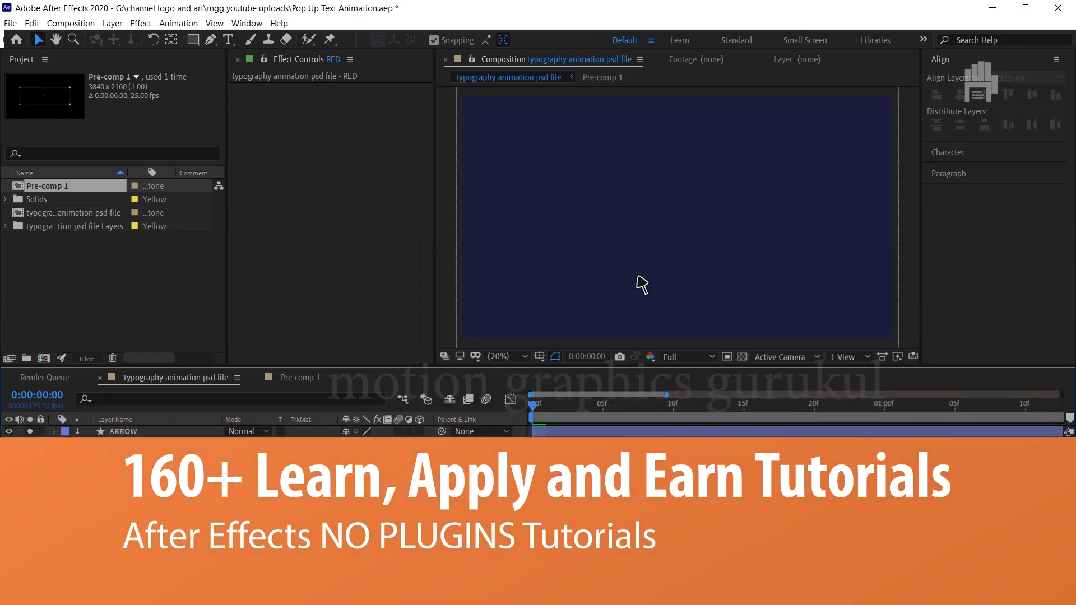
{"action": "key", "text": "ctrl+a"}
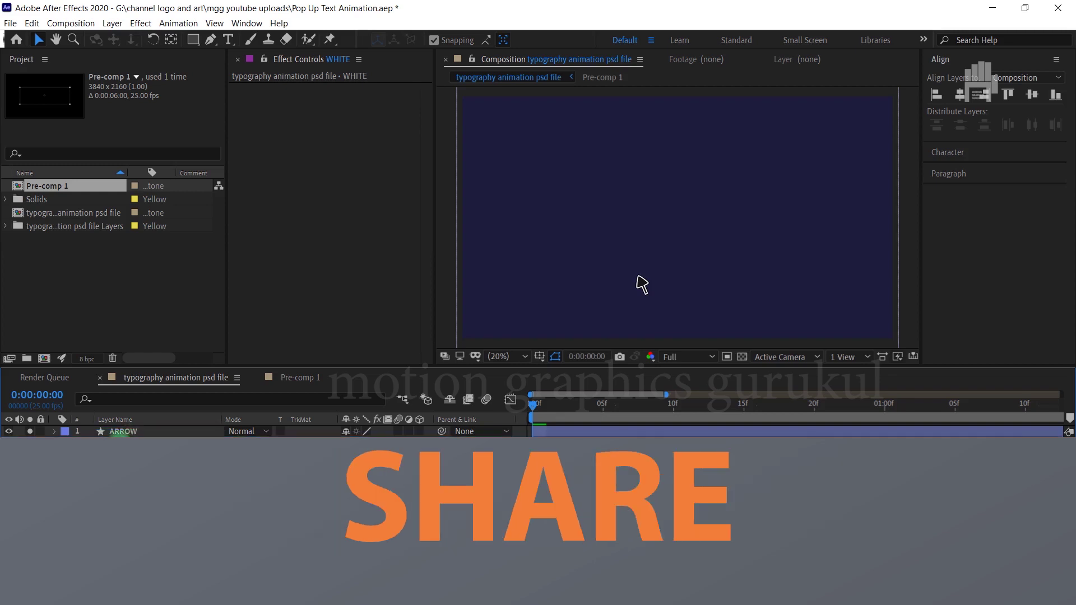
{"action": "left_click", "coordinate": [30, 443]}
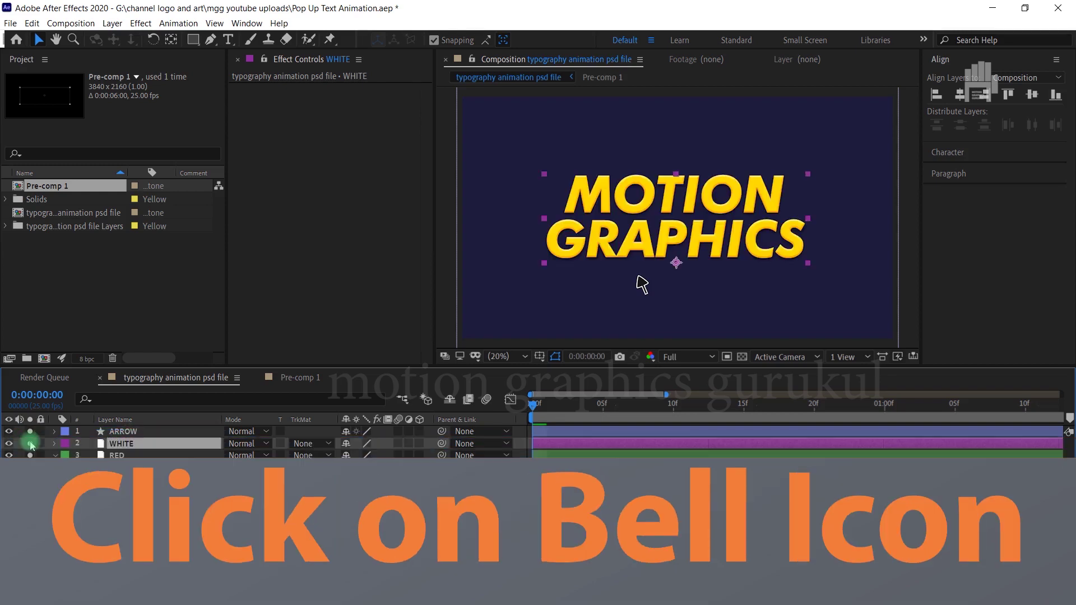
{"action": "left_click", "coordinate": [175, 449]}
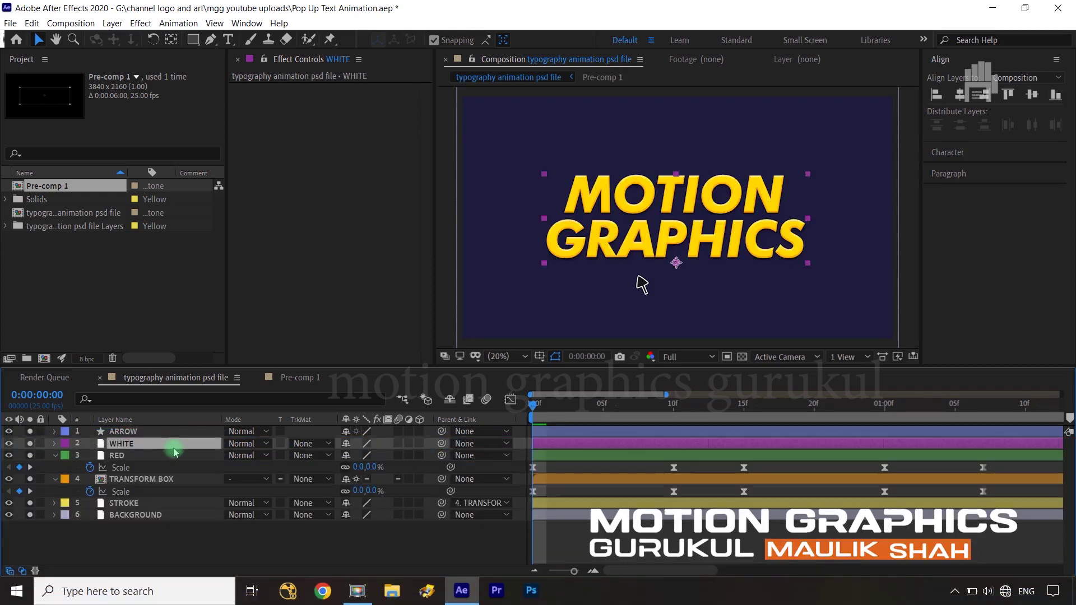
{"action": "key", "text": "s"}
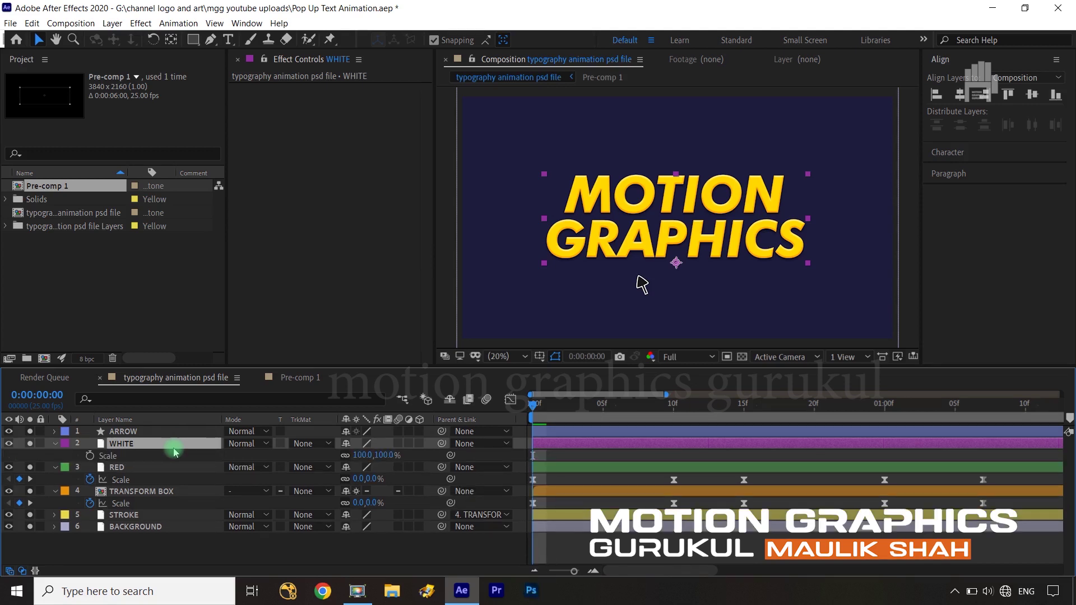
{"action": "key", "text": "ctrl+v"}
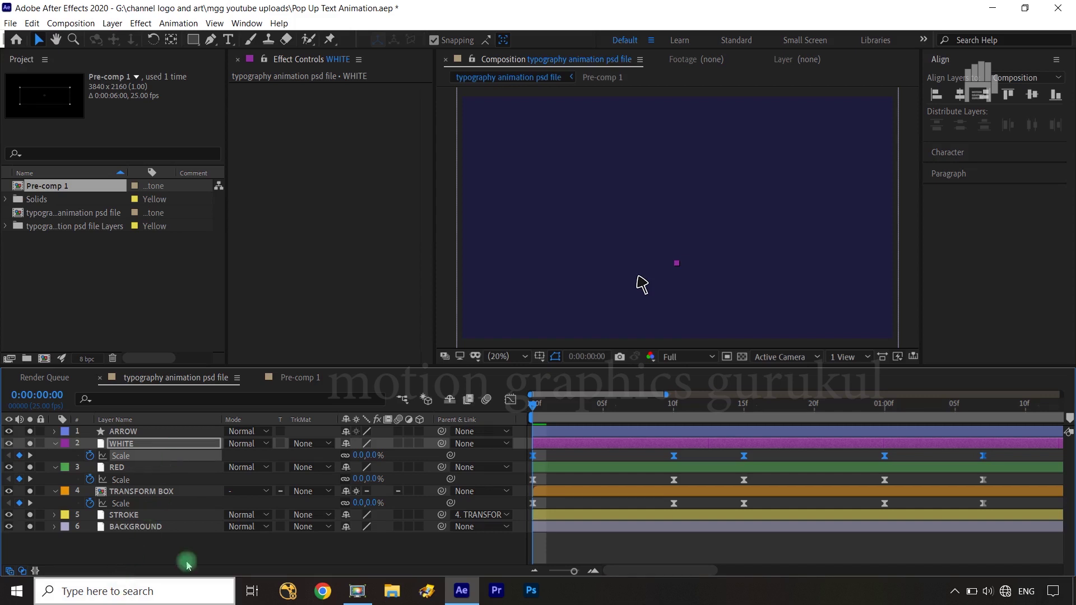
Scrub the first frames to preview the text scaling up, then return to frame 0.
{"action": "left_click", "coordinate": [547, 414]}
{"action": "left_click_drag", "start_coordinate": [547, 413], "coordinate": [633, 418]}
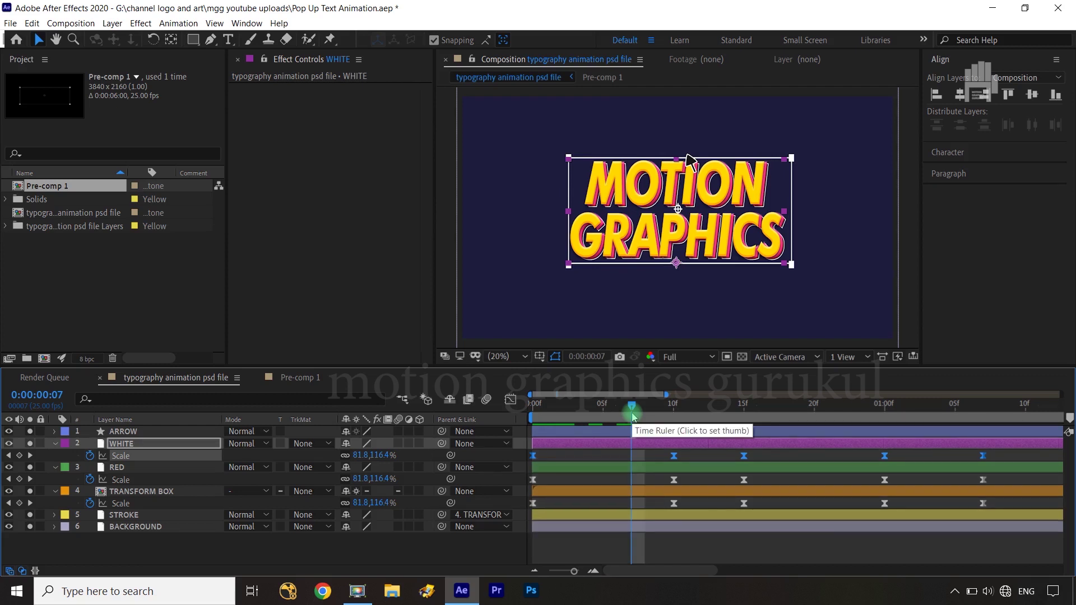
{"action": "left_click", "coordinate": [678, 245]}
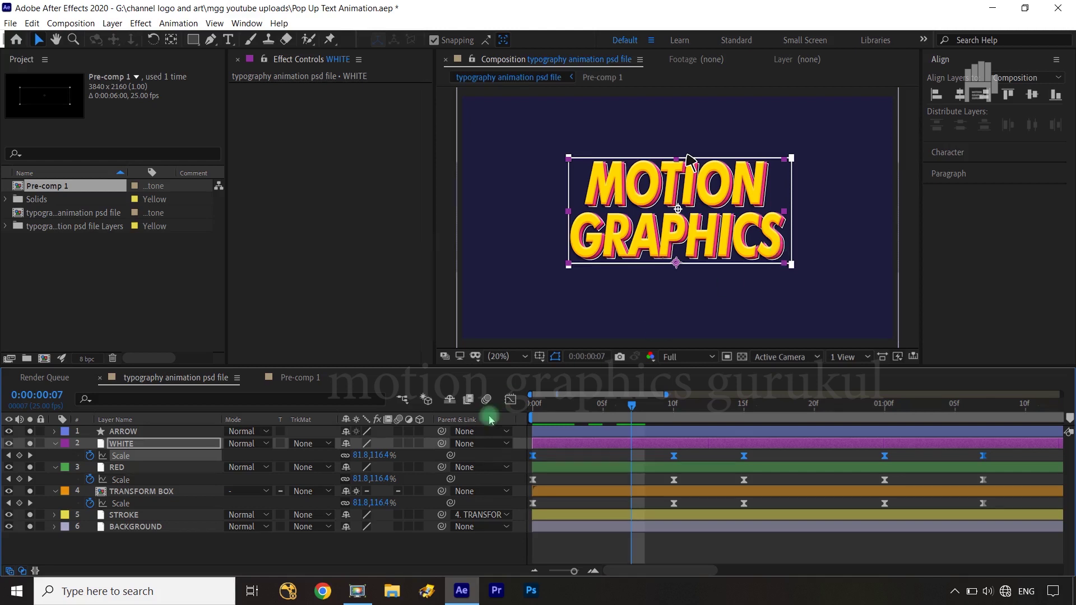
{"action": "left_click_drag", "start_coordinate": [644, 408], "coordinate": [533, 405]}
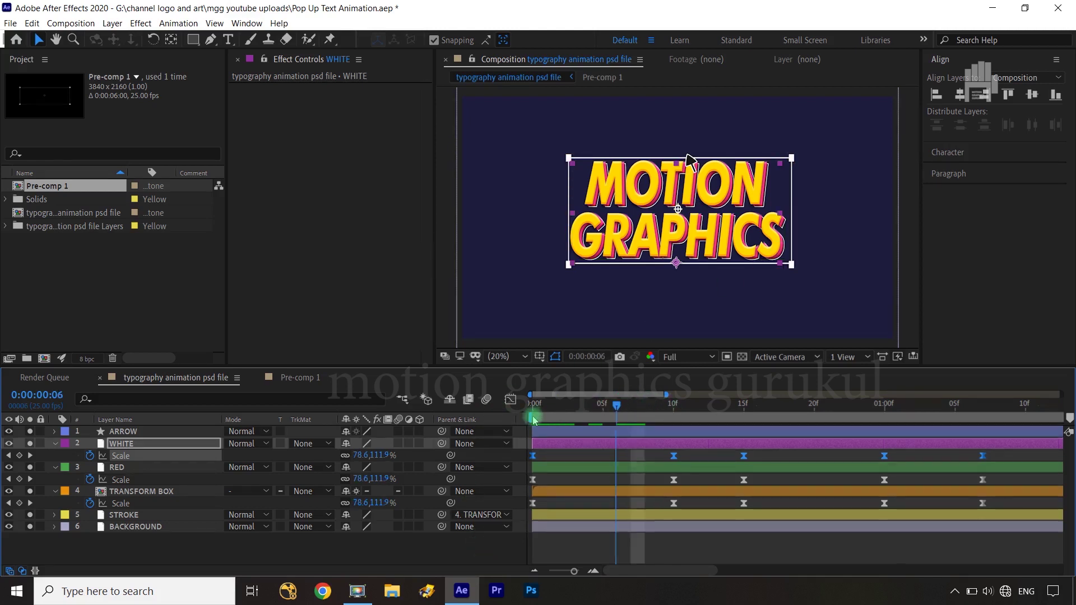
{"action": "left_click", "coordinate": [151, 462]}
Start the RED layer one frame later and adjust its first Scale keyframe's outgoing ease.
{"action": "left_click", "coordinate": [152, 469]}
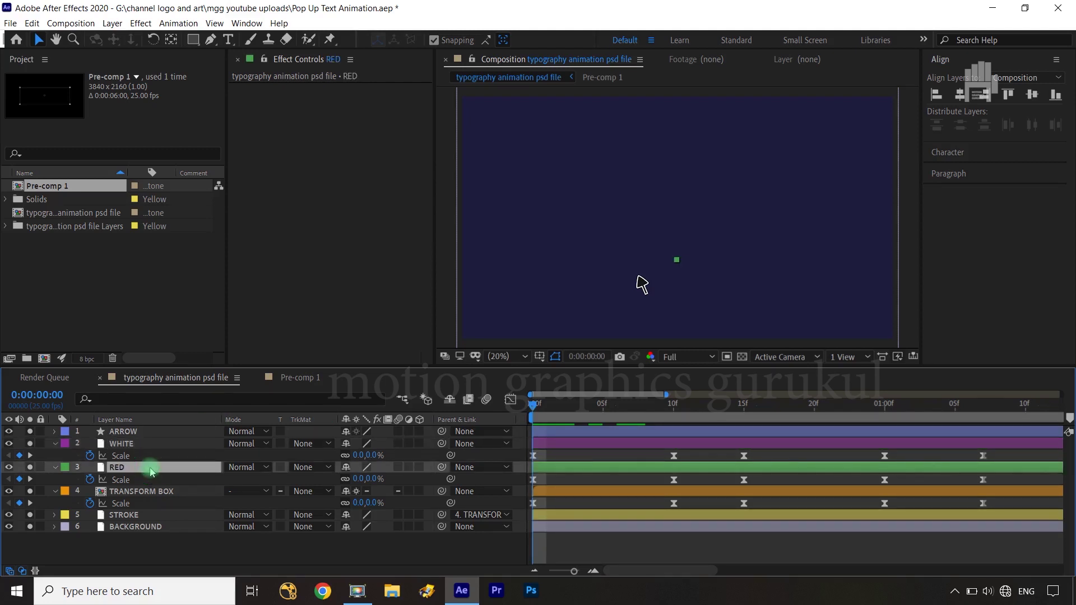
{"action": "key", "text": "ctrl+Right"}
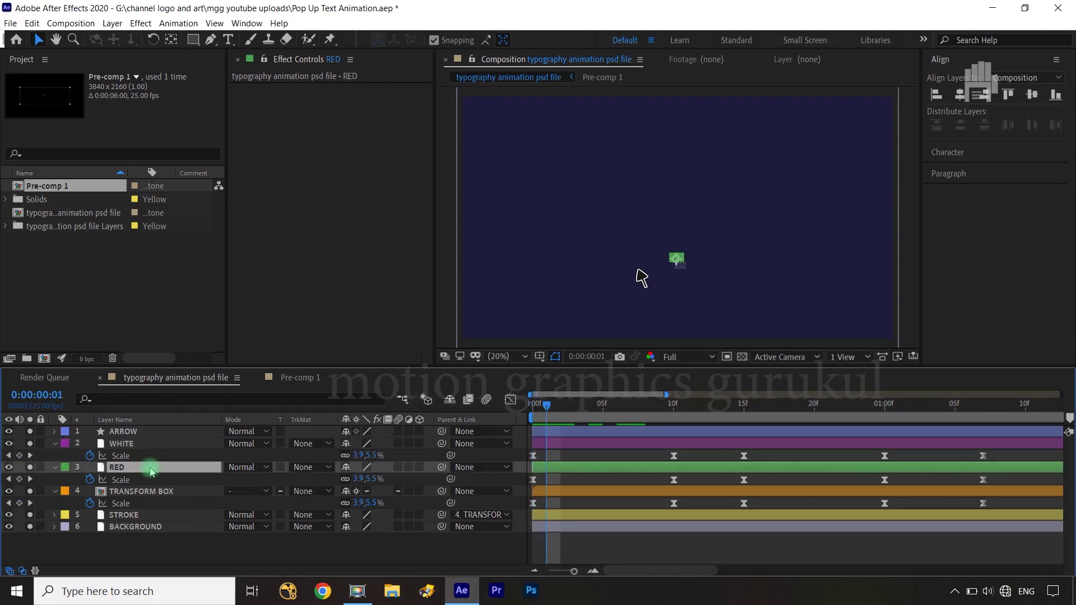
{"action": "left_click", "coordinate": [144, 477]}
{"action": "key", "text": "bracketleft"}
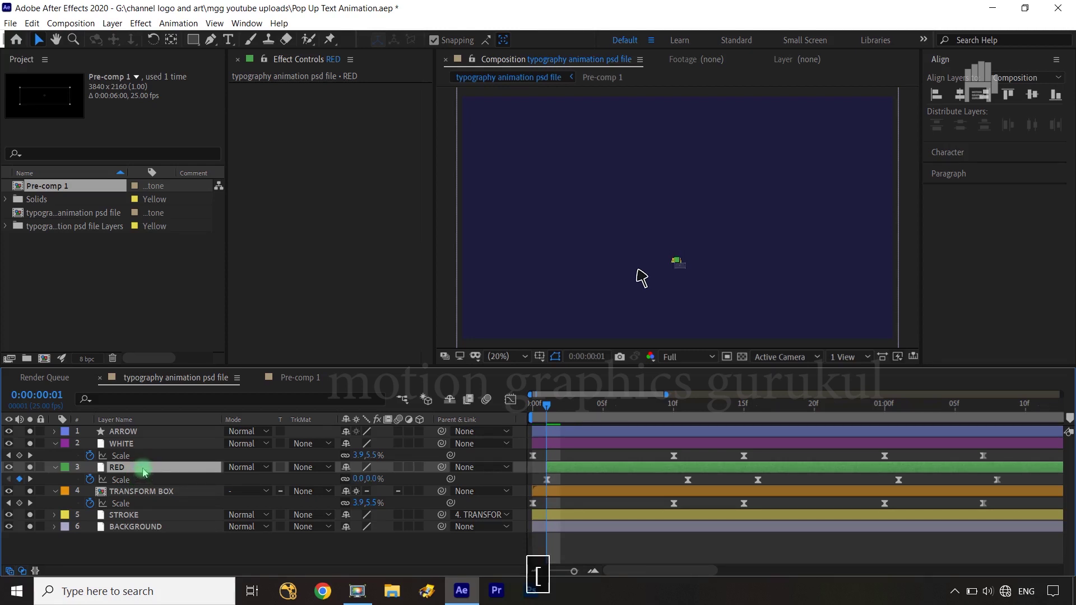
{"action": "left_click", "coordinate": [141, 479]}
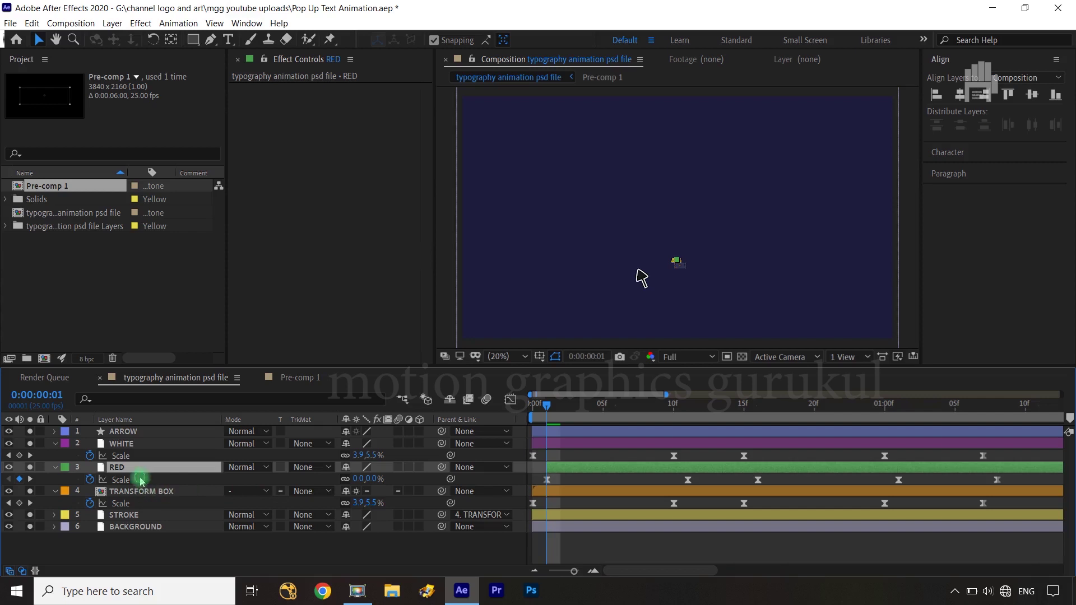
{"action": "left_click", "coordinate": [508, 402]}
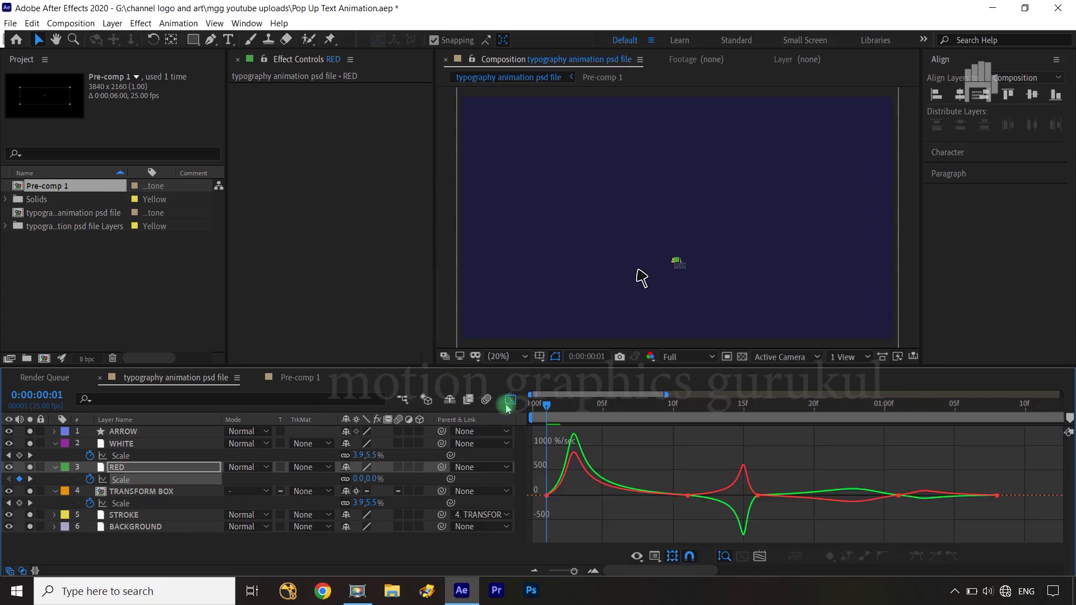
{"action": "mouse_move", "coordinate": [531, 471]}
{"action": "left_mouse_down"}
{"action": "mouse_move", "coordinate": [562, 515]}
{"action": "mouse_move", "coordinate": [560, 496]}
{"action": "left_mouse_up"}
{"action": "left_click", "coordinate": [570, 496]}
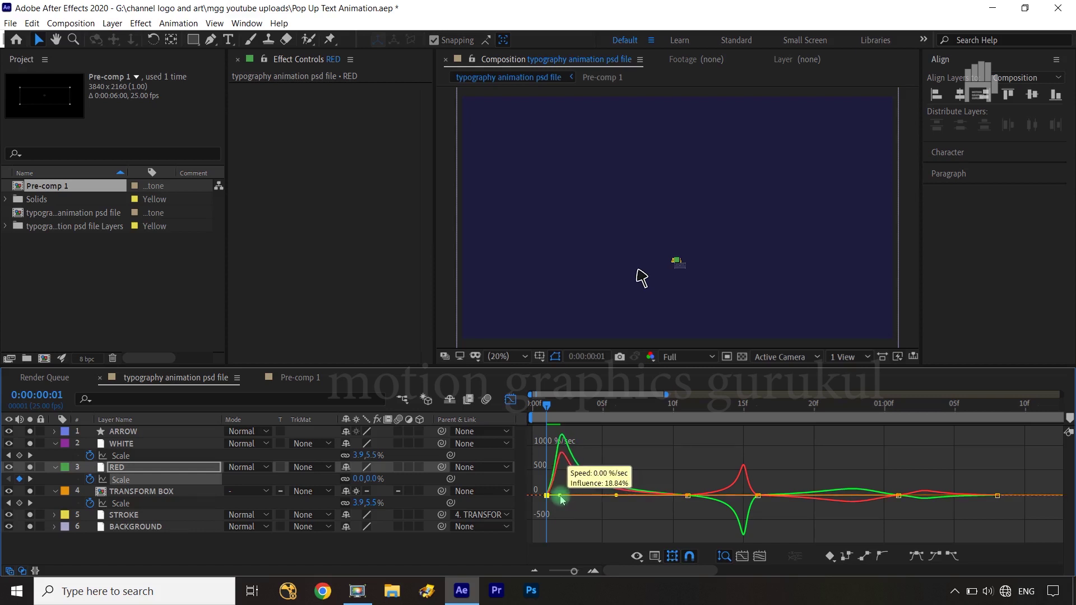
{"action": "left_click", "coordinate": [508, 401]}
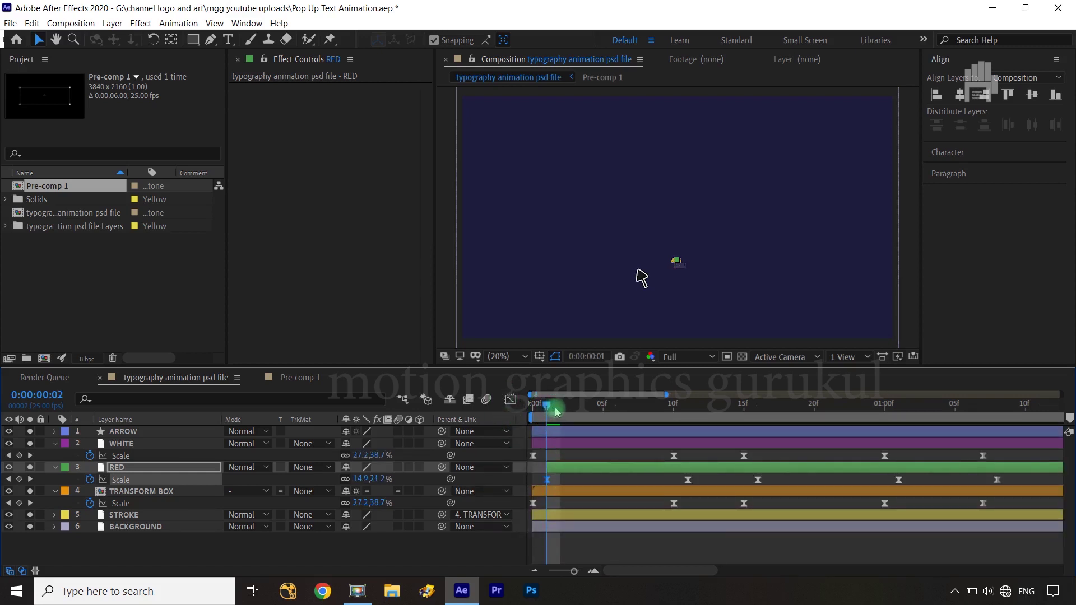
Hide WHITE and scrub frames 1–3 to check the pink text popping in.
{"action": "left_click_drag", "start_coordinate": [548, 413], "coordinate": [560, 412]}
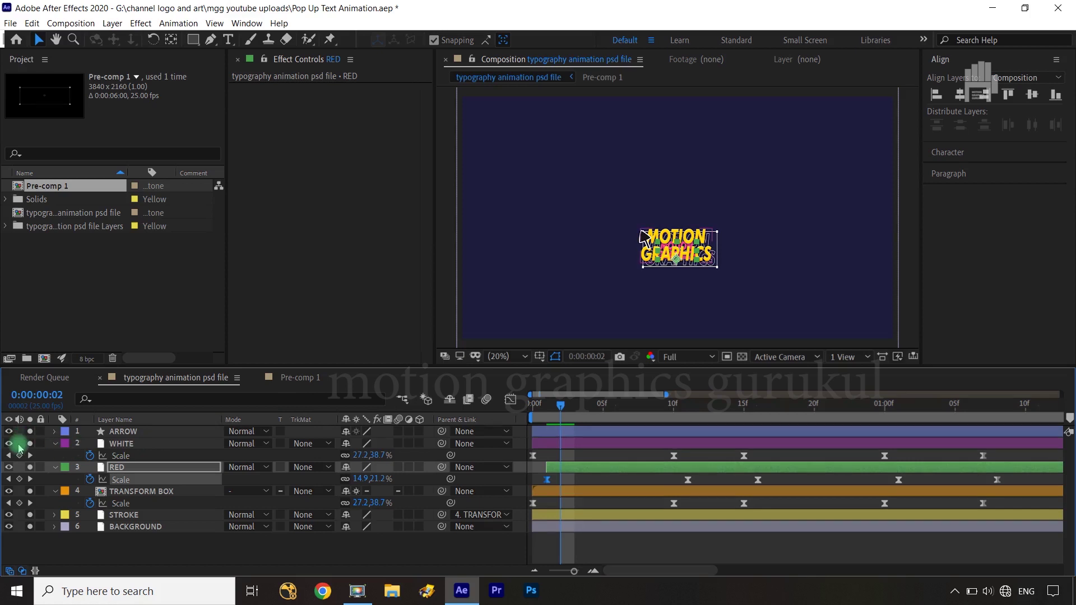
{"action": "left_click", "coordinate": [9, 443]}
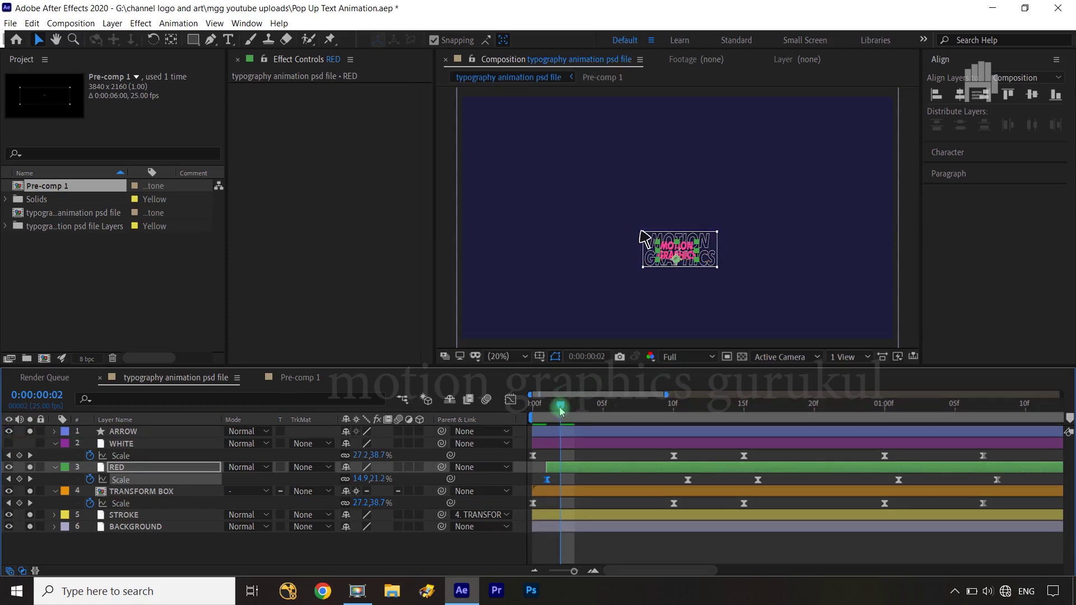
{"action": "left_click_drag", "start_coordinate": [561, 411], "coordinate": [586, 411]}
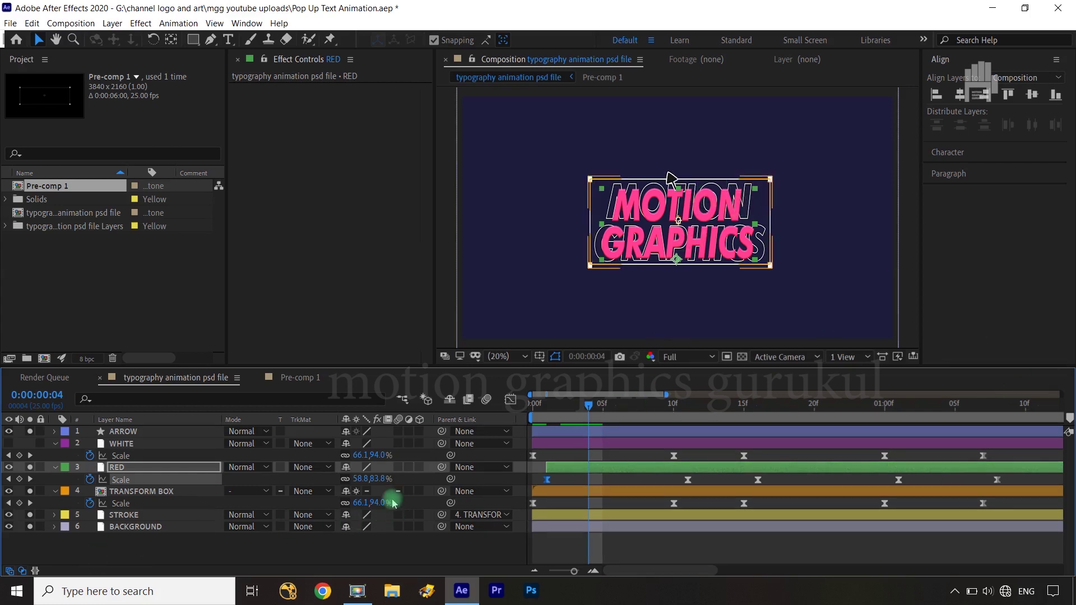
{"action": "left_click_drag", "start_coordinate": [588, 407], "coordinate": [550, 408]}
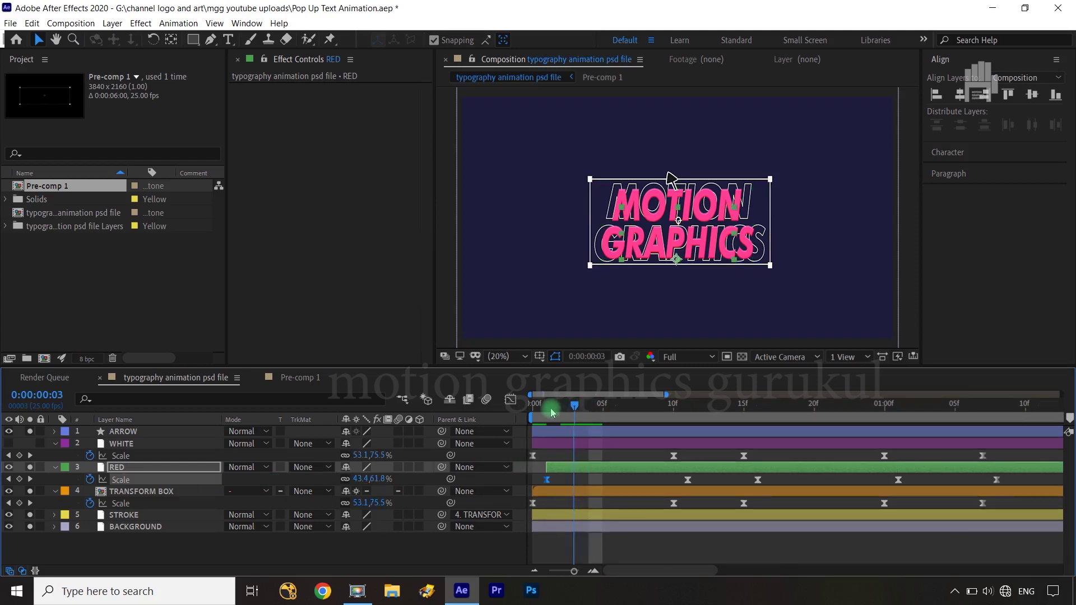
{"action": "key", "text": "ctrl+Right"}
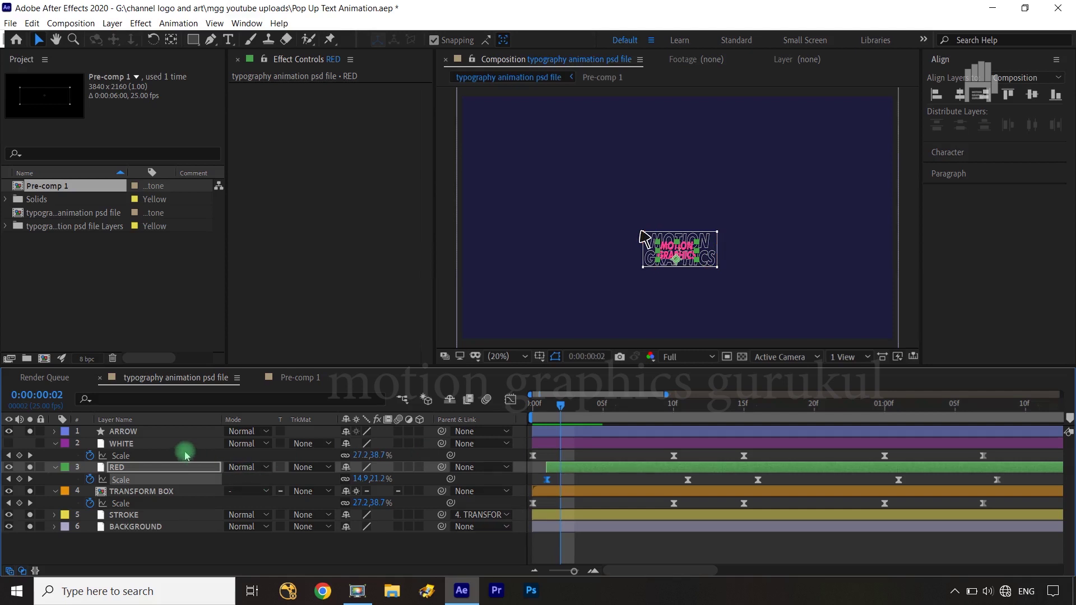
Turn WHITE's visibility back on and trim its start to frame 2.
{"action": "left_click", "coordinate": [162, 443]}
{"action": "left_click", "coordinate": [182, 449]}
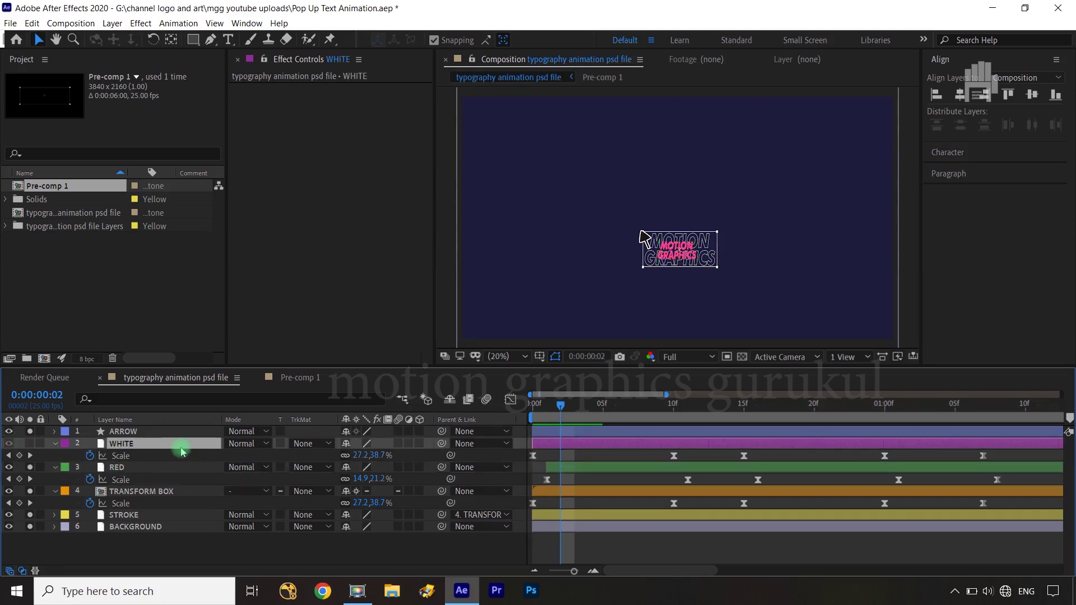
{"action": "left_click", "coordinate": [8, 443]}
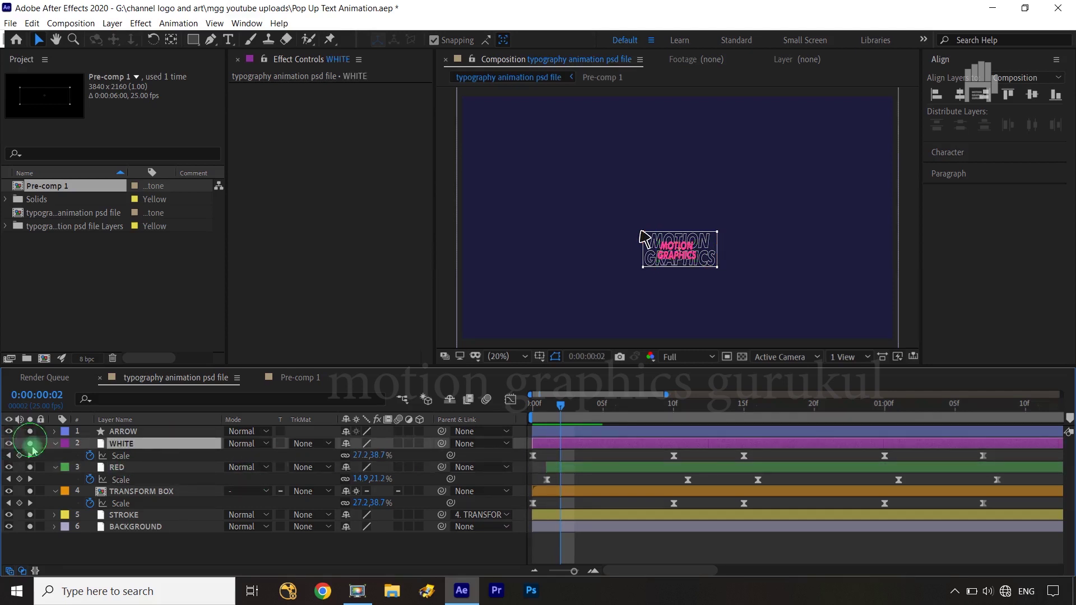
{"action": "key", "text": "bracketleft"}
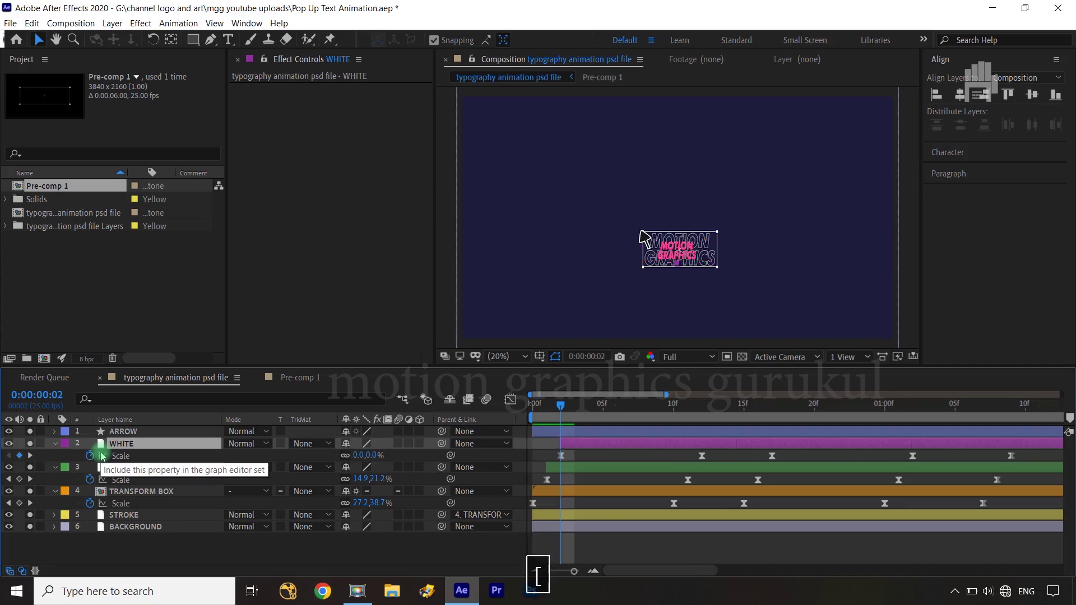
{"action": "left_click", "coordinate": [556, 446]}
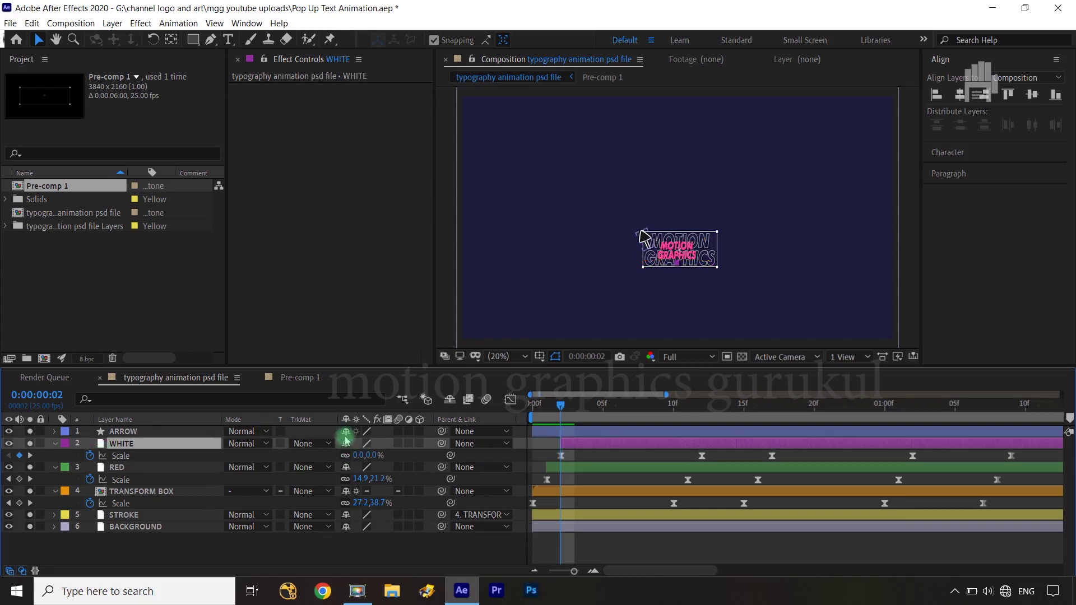
Check WHITE's Scale keyframes in the speed graph, then scrub to frame 3 to verify the stagger.
{"action": "left_click", "coordinate": [120, 456]}
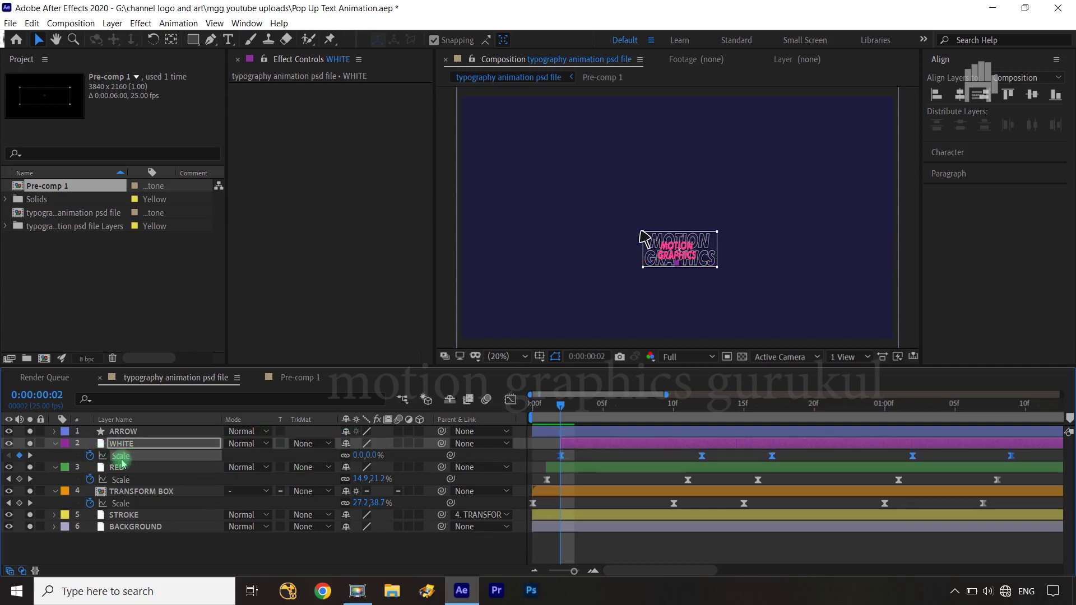
{"action": "left_click", "coordinate": [508, 402]}
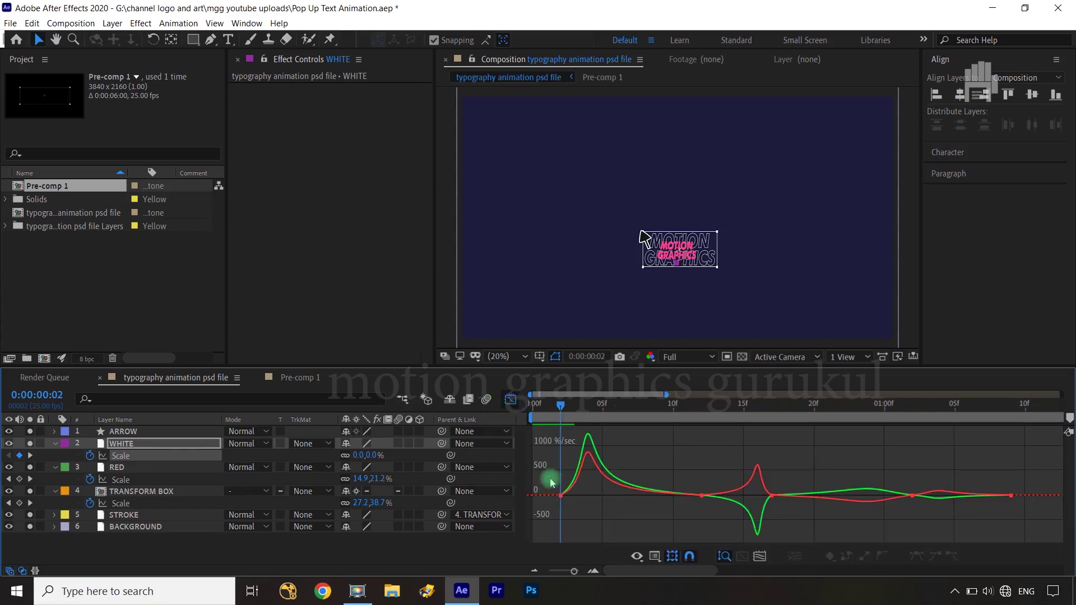
{"action": "mouse_move", "coordinate": [547, 476]}
{"action": "left_mouse_down"}
{"action": "mouse_move", "coordinate": [583, 510]}
{"action": "mouse_move", "coordinate": [566, 501]}
{"action": "left_mouse_up"}
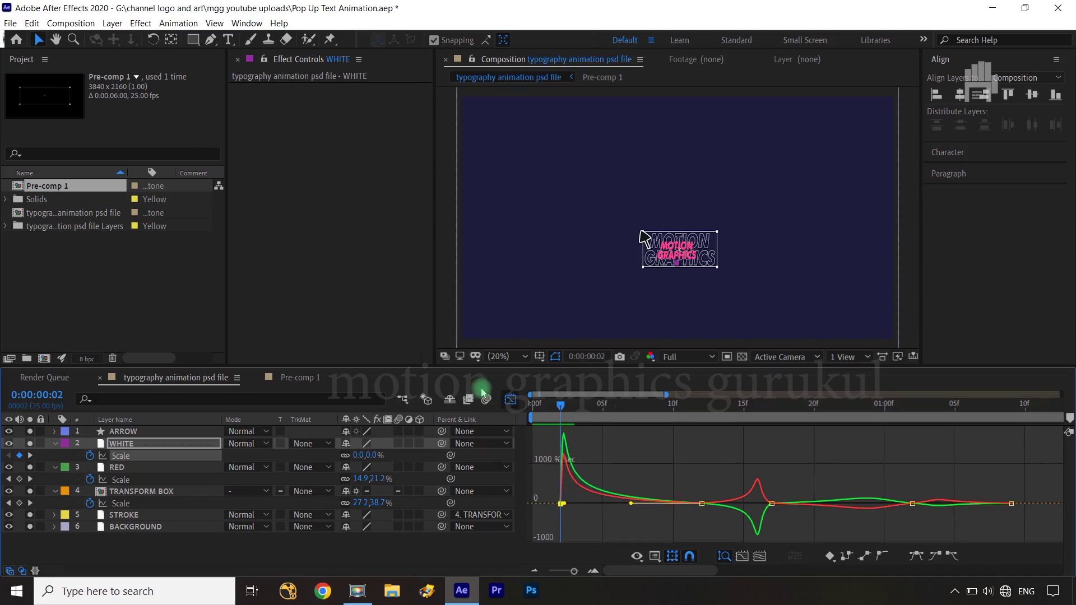
{"action": "left_click", "coordinate": [510, 399]}
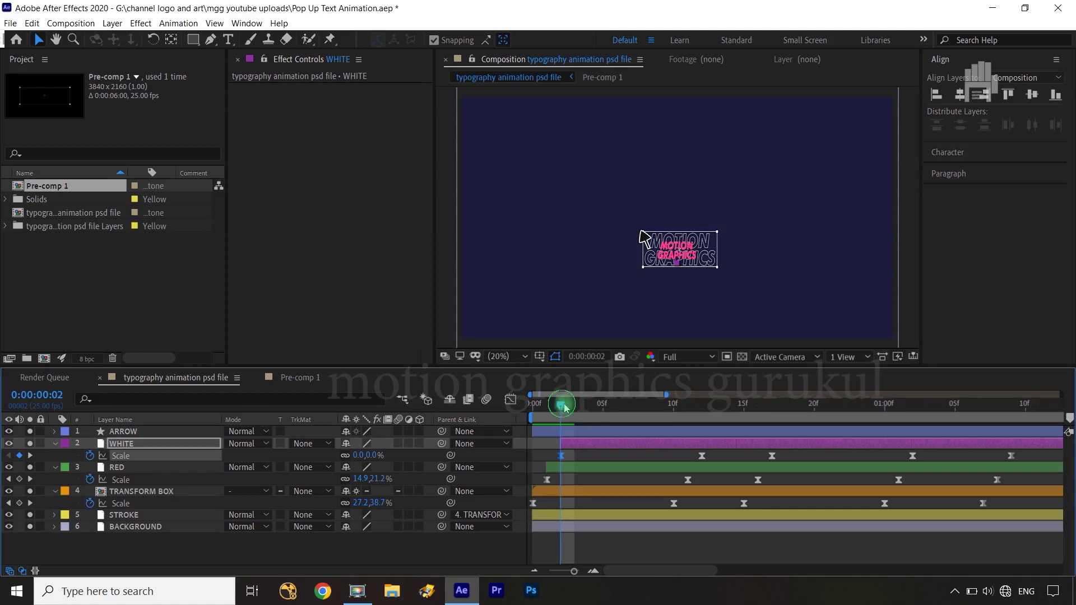
{"action": "left_click_drag", "start_coordinate": [566, 404], "coordinate": [601, 409]}
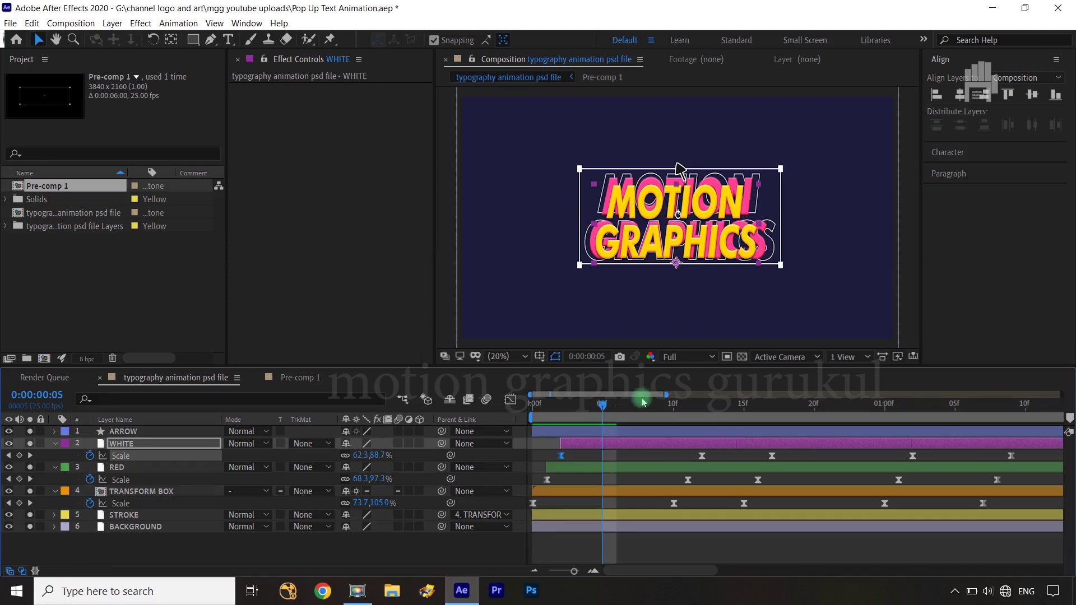
Zoom the timeline out to the full six seconds and scrub through the first second.
{"action": "left_click_drag", "start_coordinate": [571, 577], "coordinate": [538, 574]}
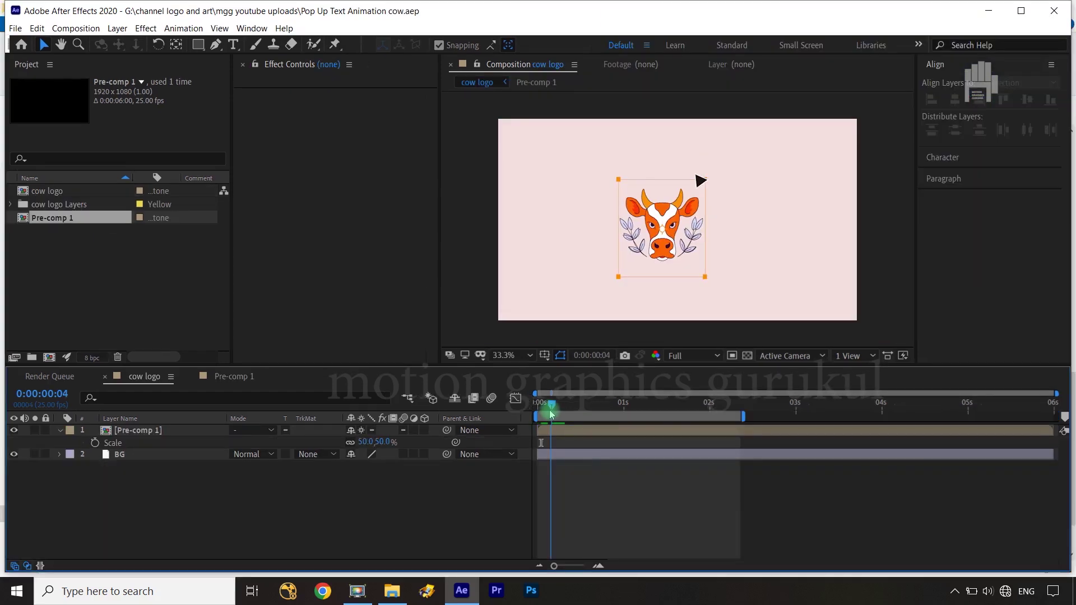
{"action": "mouse_move", "coordinate": [551, 414]}
{"action": "left_mouse_down"}
{"action": "mouse_move", "coordinate": [703, 416]}
{"action": "mouse_move", "coordinate": [636, 422]}
{"action": "left_mouse_up"}
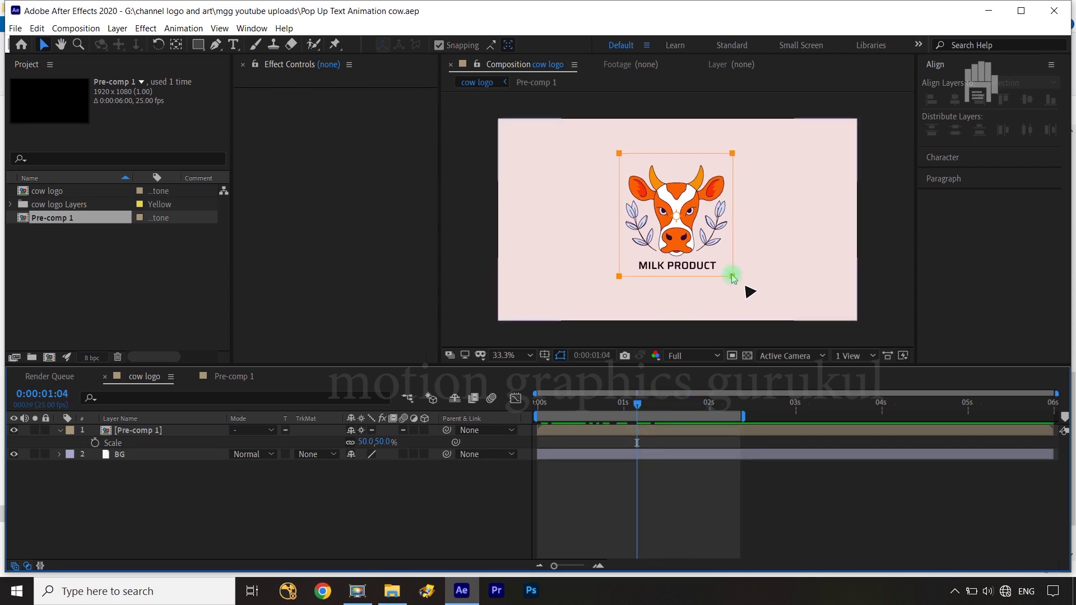
View the cow logo at 100%, open Pre-comp 1, and select leaf sticks to see its Puppet effect.
{"action": "key", "text": "slash"}
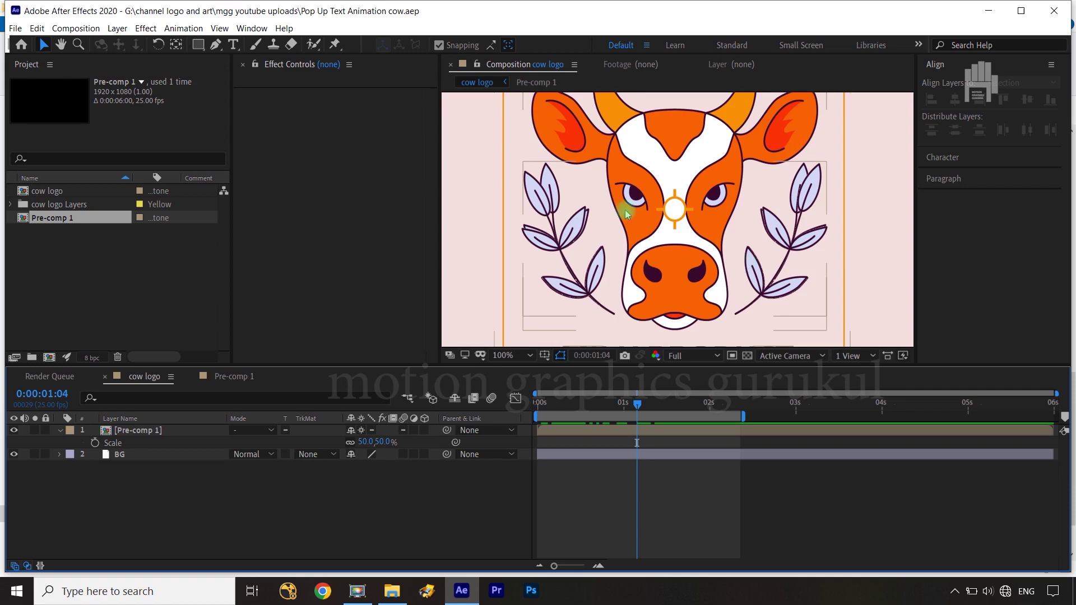
{"action": "left_click_drag", "start_coordinate": [632, 412], "coordinate": [647, 408]}
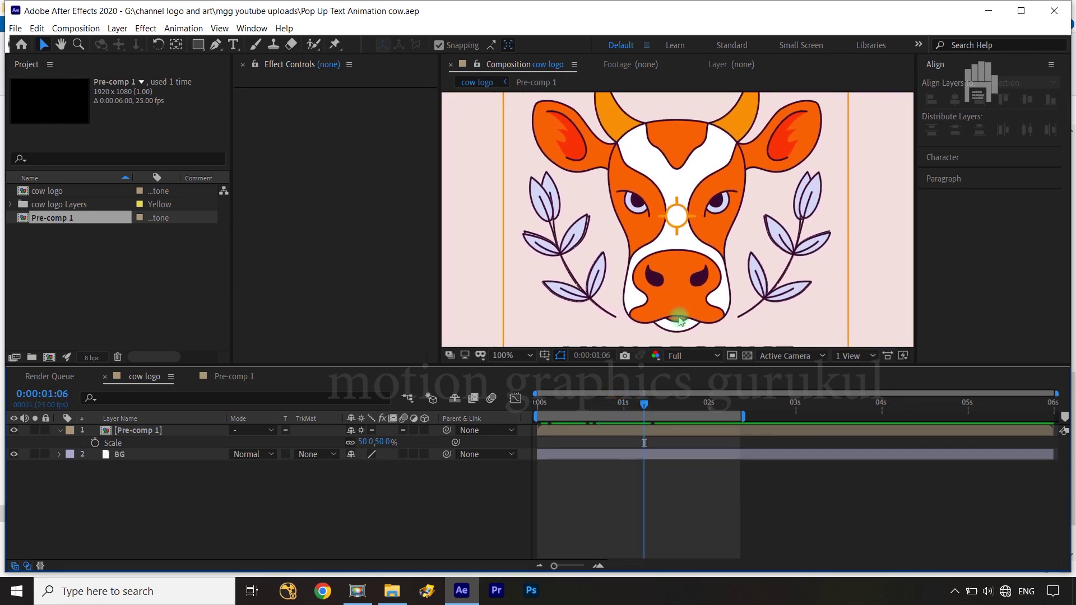
{"action": "left_click_drag", "start_coordinate": [697, 304], "coordinate": [692, 247]}
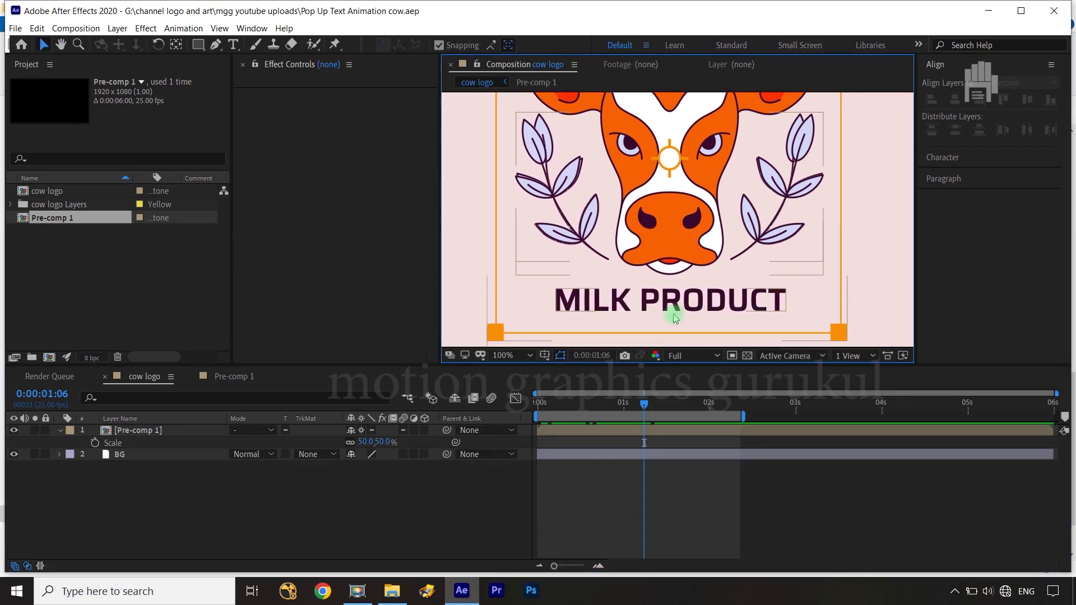
{"action": "double_click", "coordinate": [205, 431]}
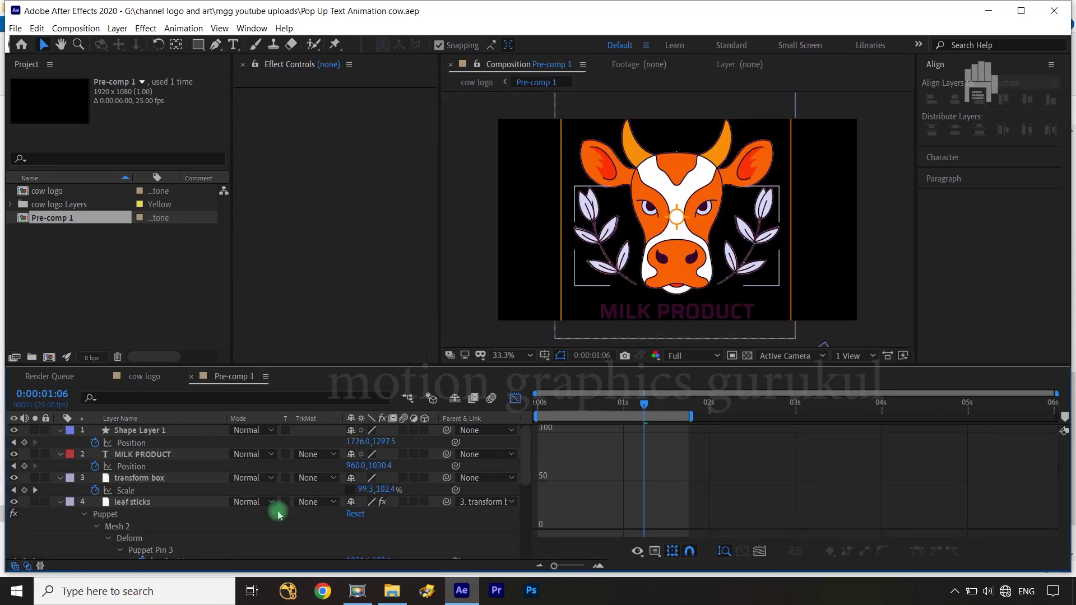
{"action": "scroll", "coordinate": [277, 511], "scroll_direction": "down", "scroll_amount": 3}
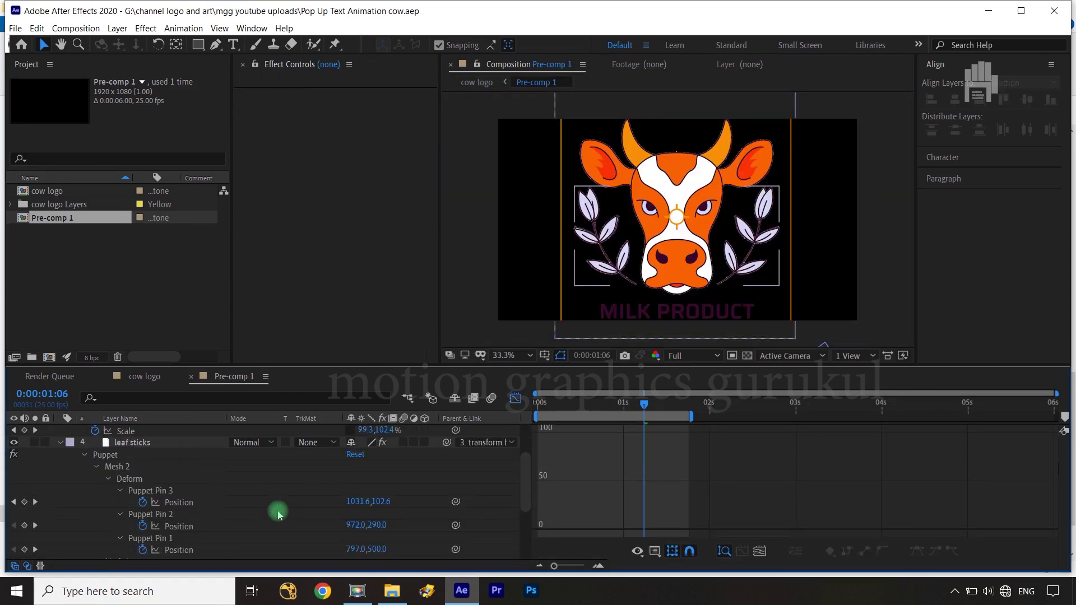
{"action": "left_click", "coordinate": [161, 442]}
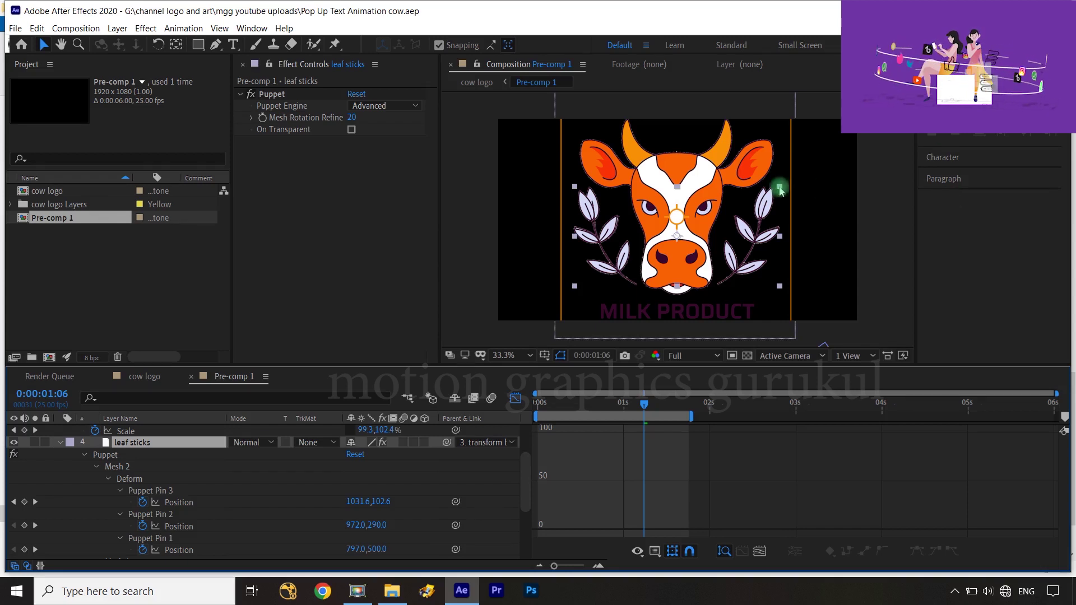
{"action": "left_click_drag", "start_coordinate": [640, 405], "coordinate": [623, 411]}
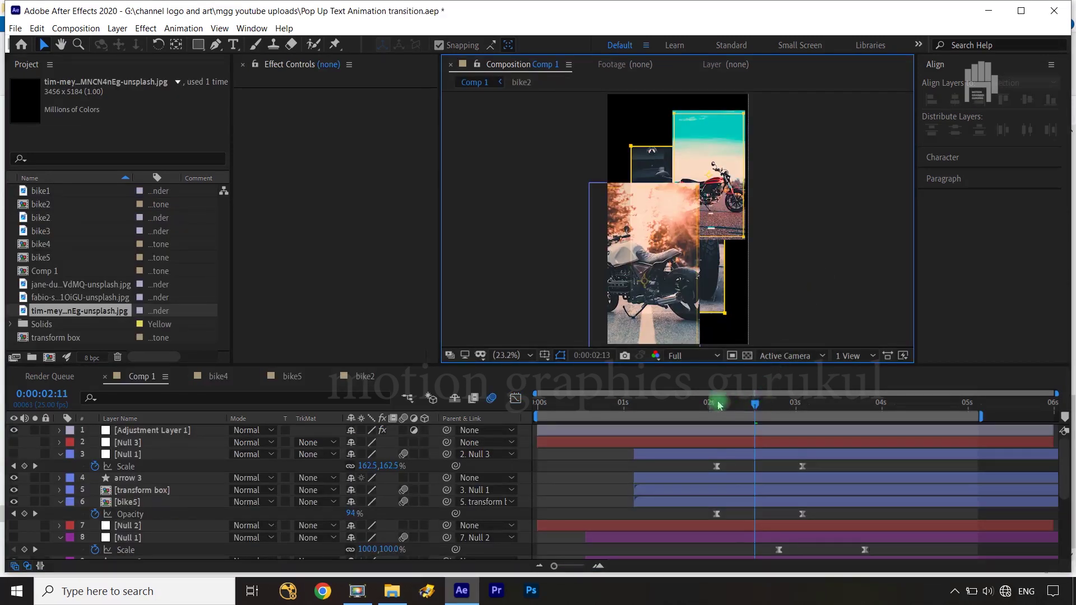
{"action": "left_click_drag", "start_coordinate": [720, 404], "coordinate": [529, 421]}
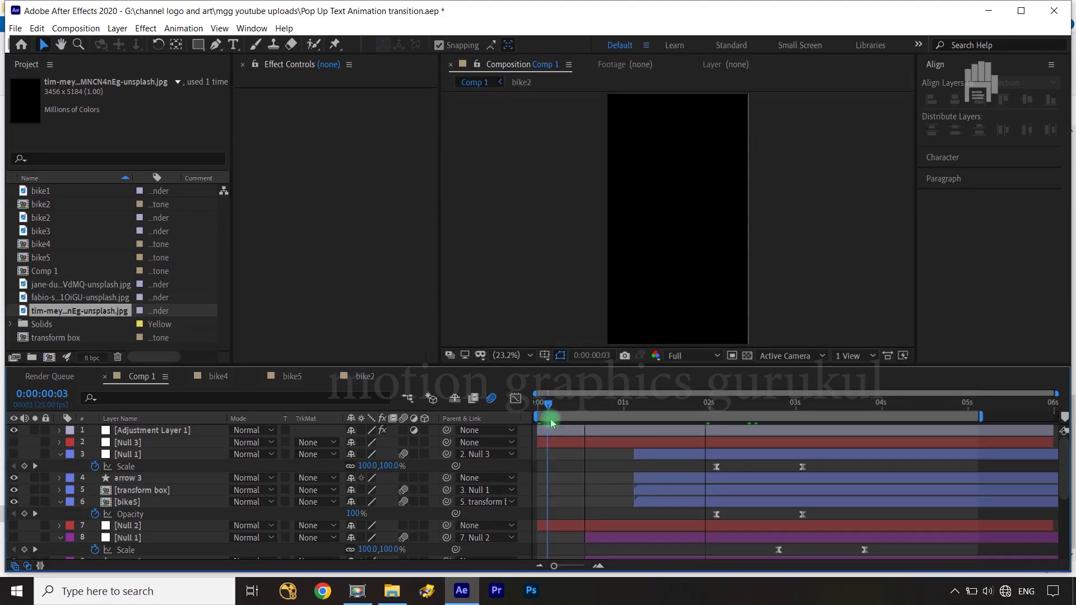
{"action": "left_click_drag", "start_coordinate": [575, 425], "coordinate": [575, 425]}
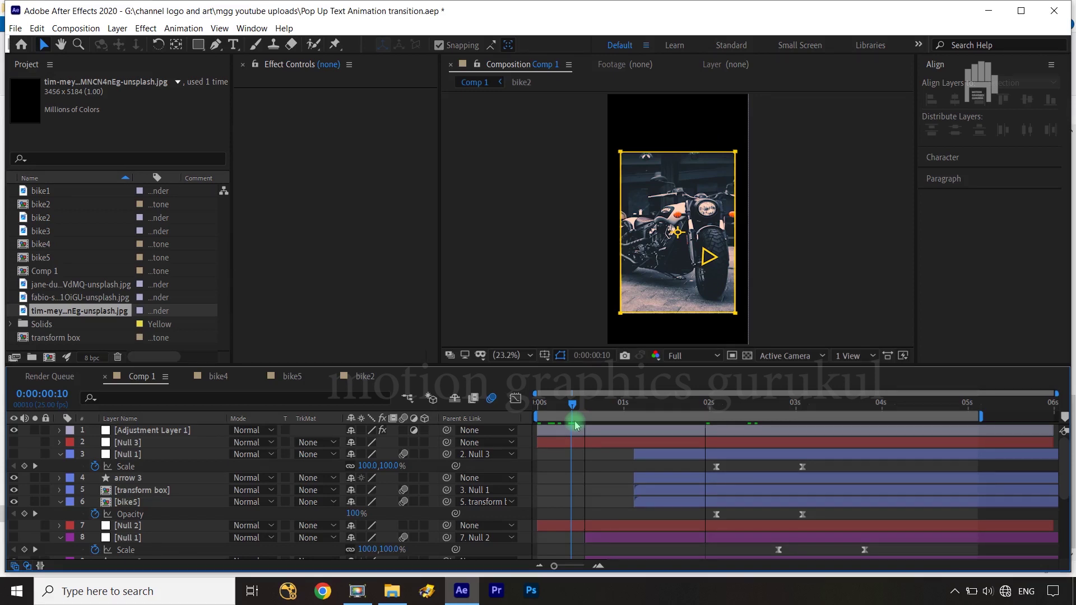
{"action": "mouse_move", "coordinate": [575, 425]}
{"action": "left_mouse_down"}
{"action": "mouse_move", "coordinate": [636, 423]}
{"action": "mouse_move", "coordinate": [691, 392]}
{"action": "mouse_move", "coordinate": [947, 416]}
{"action": "left_mouse_up"}
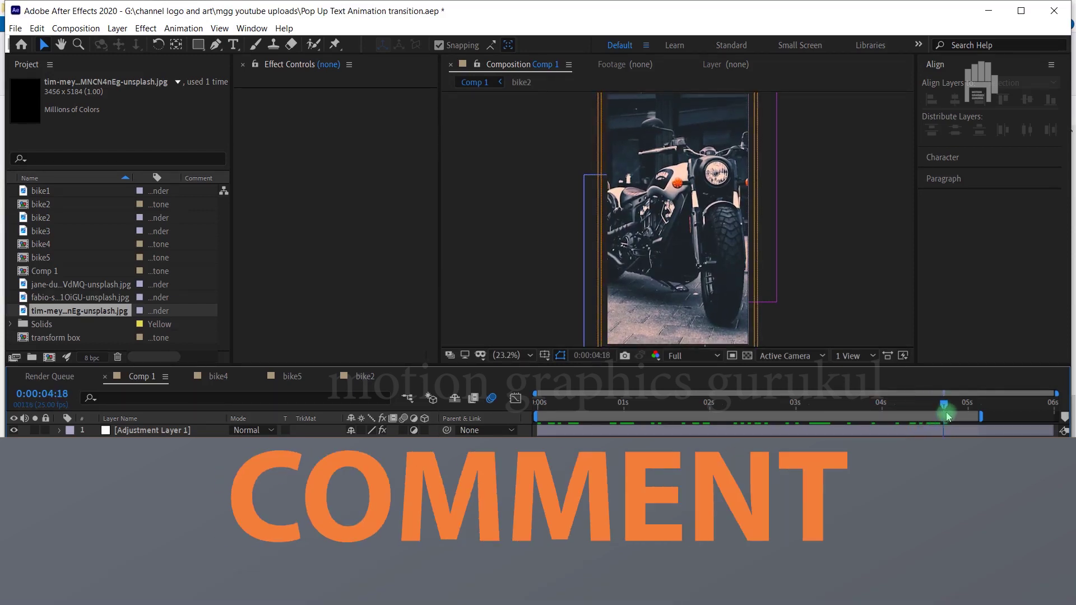